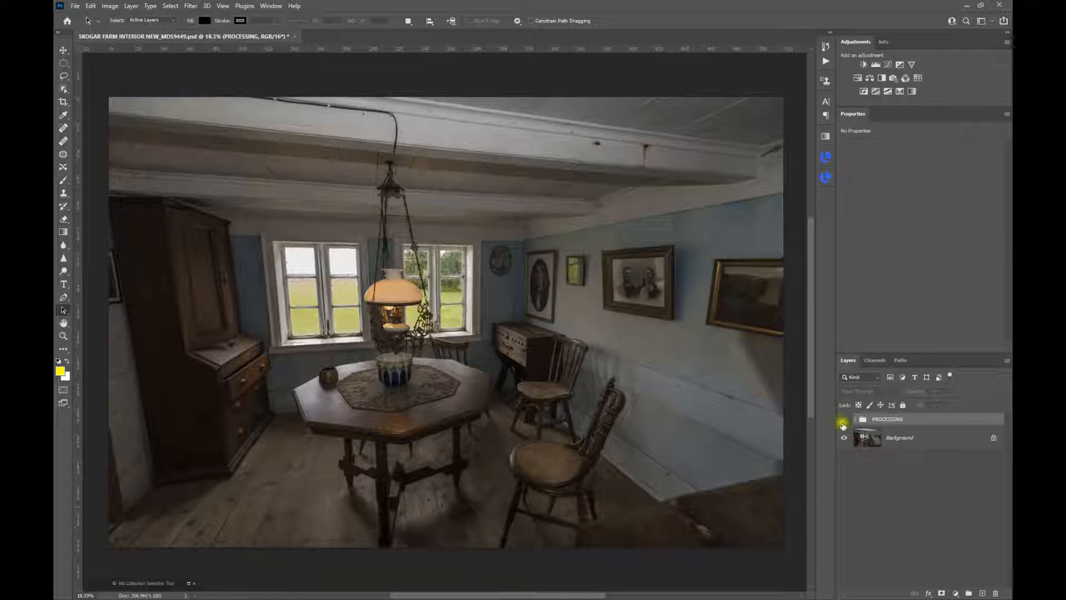
# - Toggle the visibility of the PROCESSING group to compare the processed interior with the original background
pyautogui.click(843, 420)
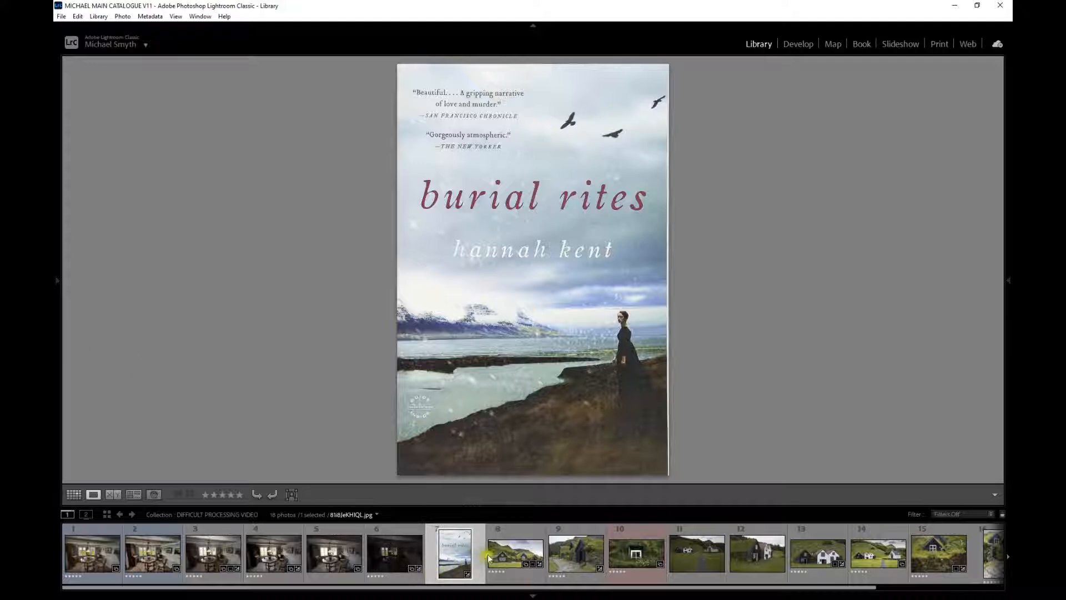
# - In Lightroom Classic, look through the Skogar farm exterior photos 8 to 18 of the collection one by one
pyautogui.click(504, 552)
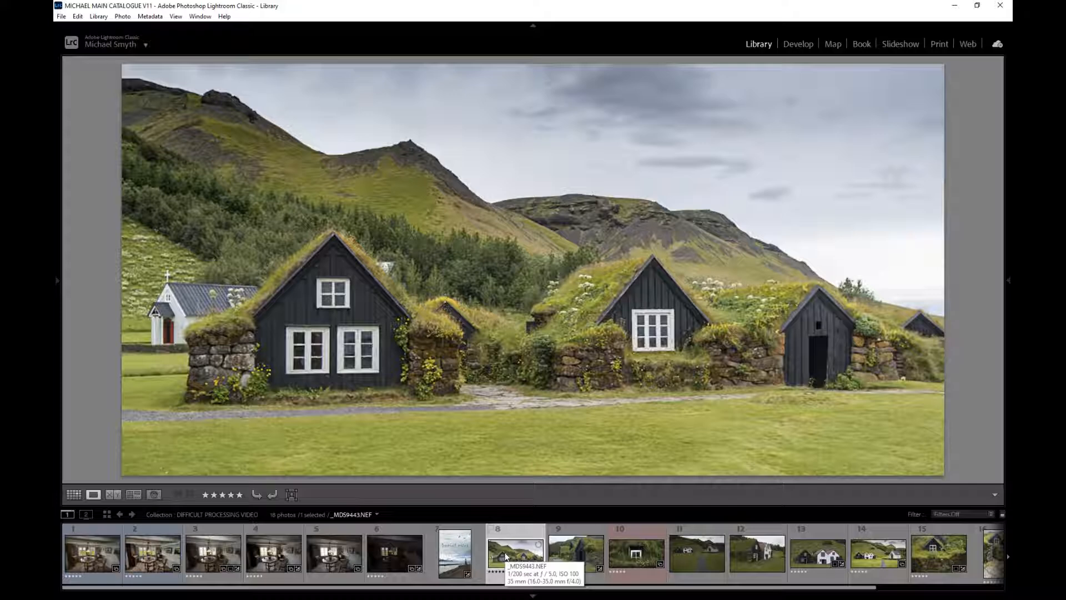
pyautogui.press('Right')
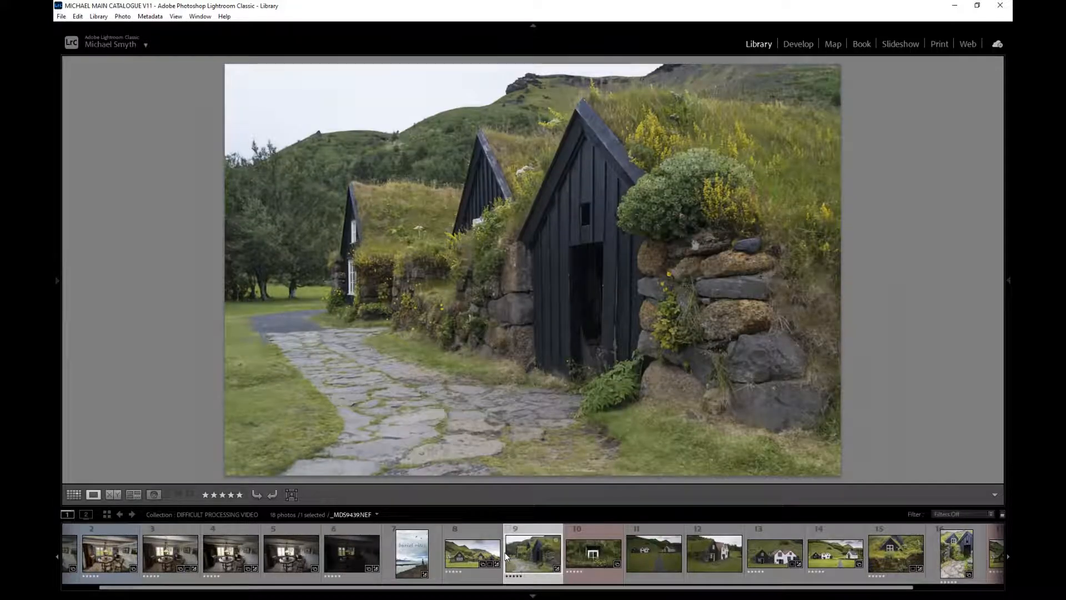
pyautogui.press('Right')
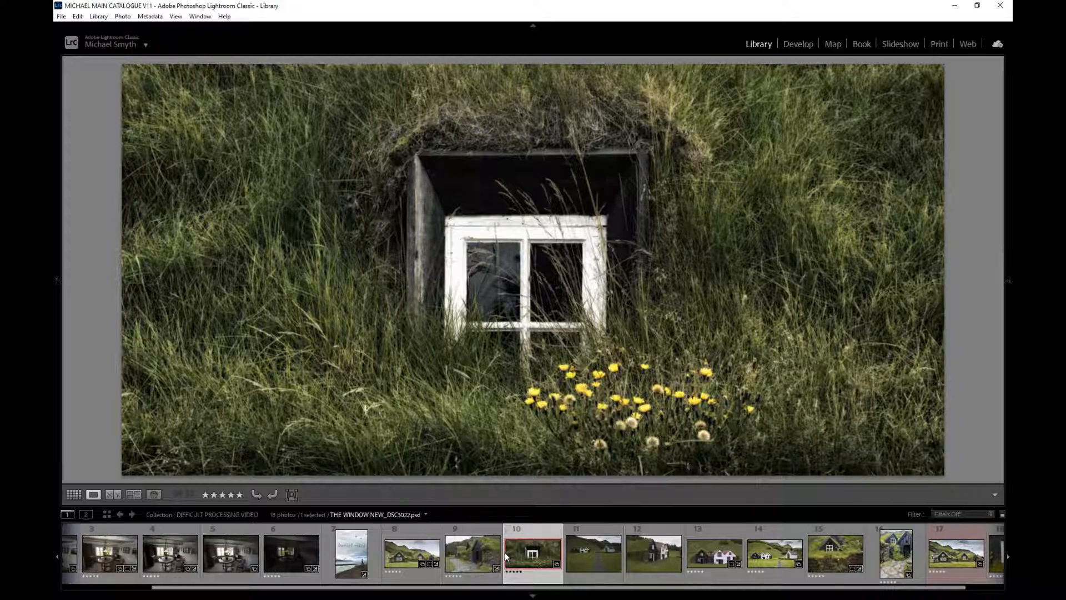
pyautogui.press('Right')
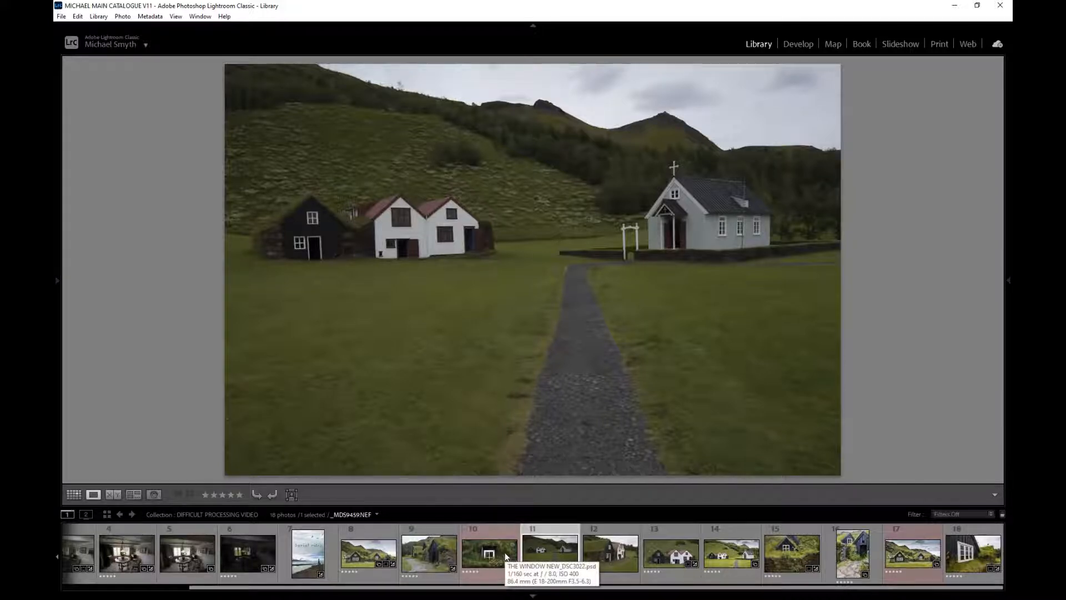
pyautogui.press('Right')
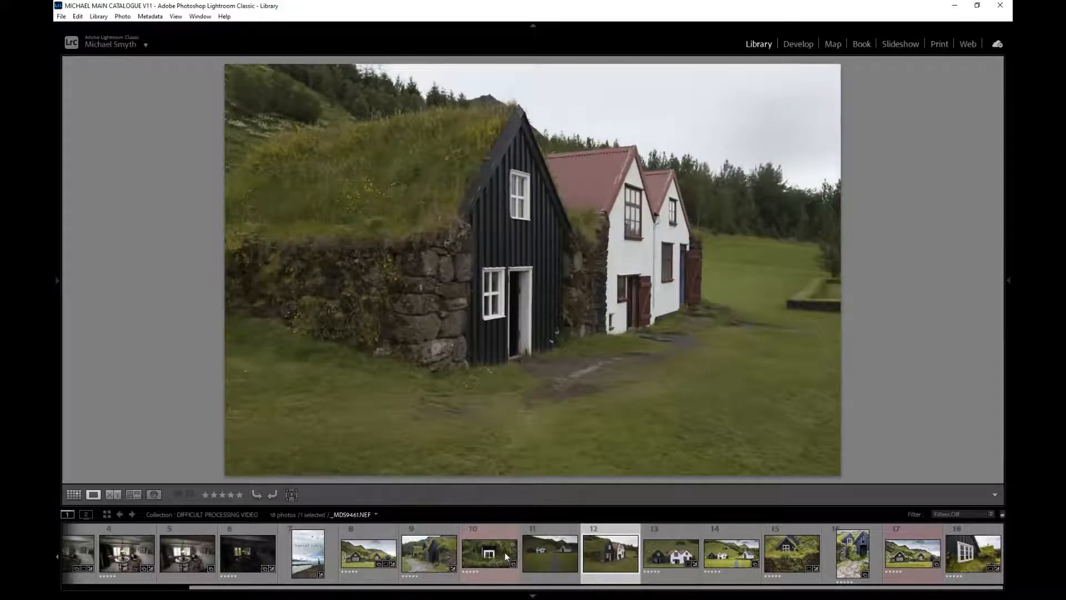
pyautogui.press('Right')
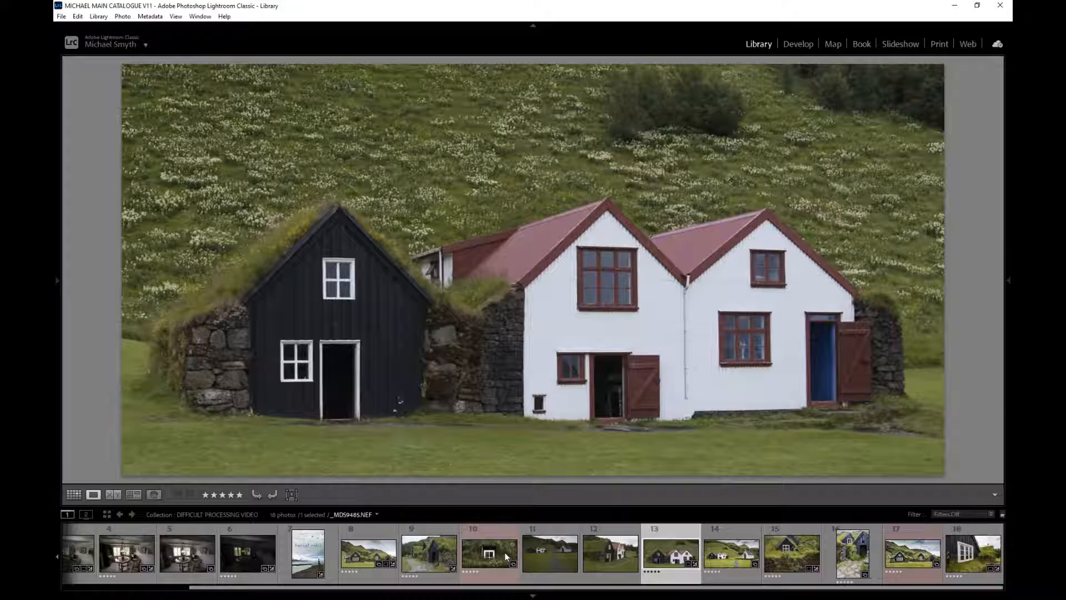
pyautogui.press('Right')
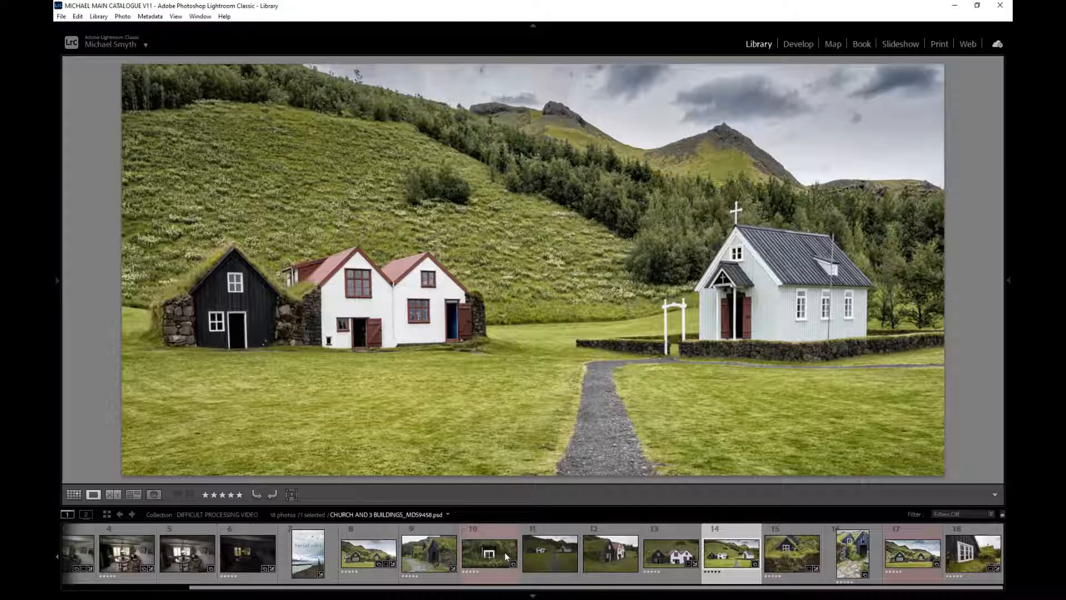
pyautogui.press('Right')
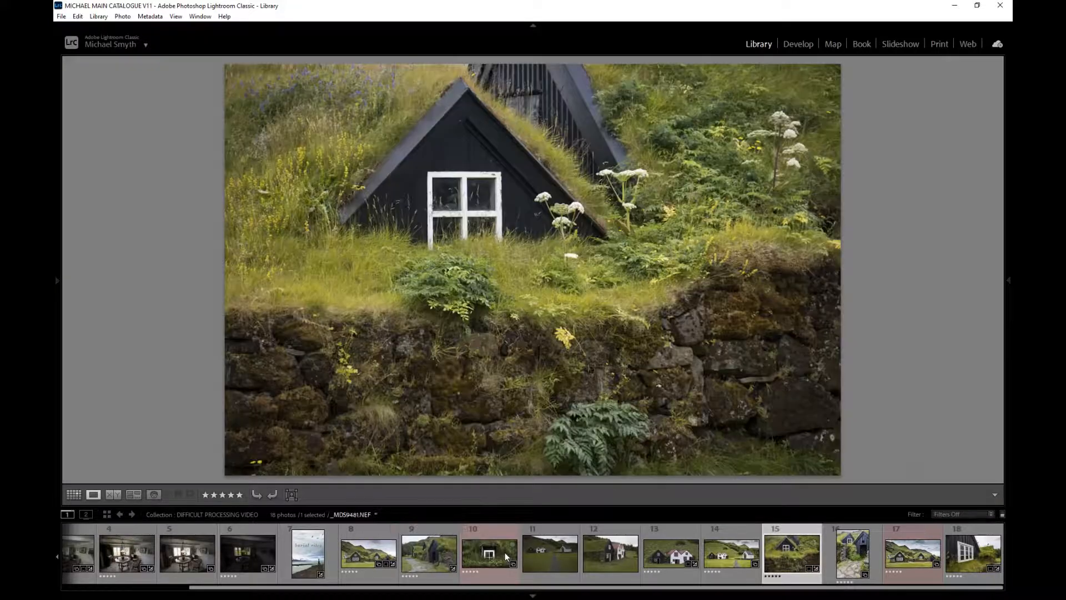
pyautogui.press('Right')
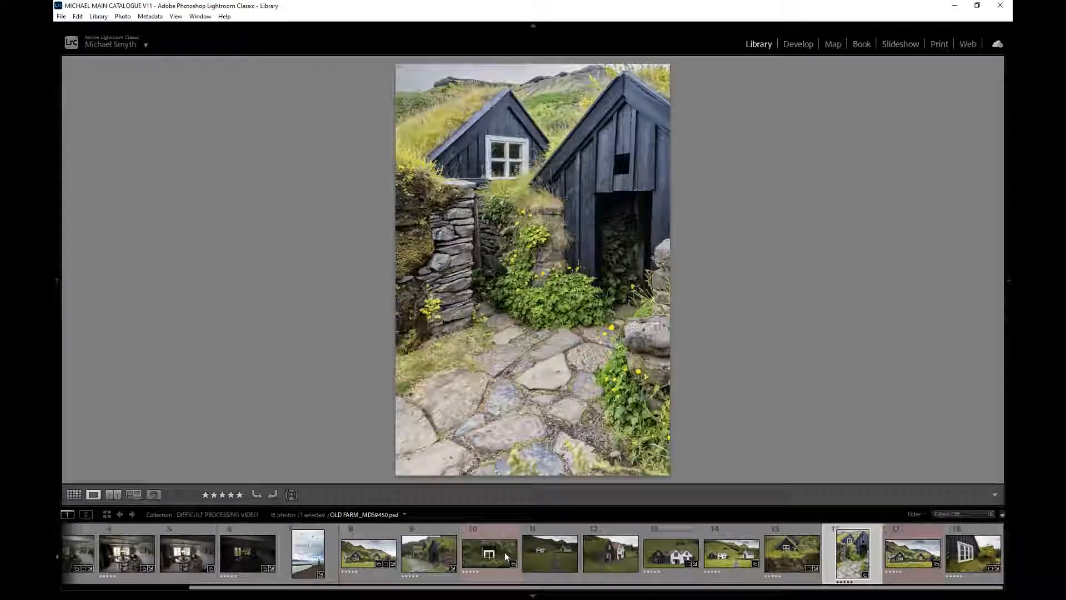
pyautogui.press('Right')
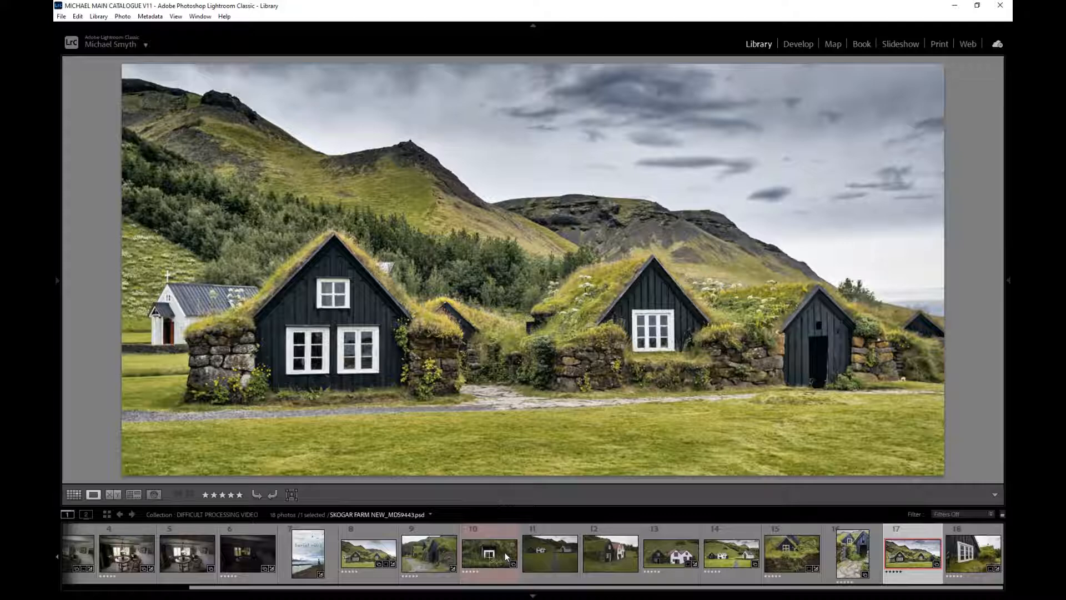
pyautogui.press('Right')
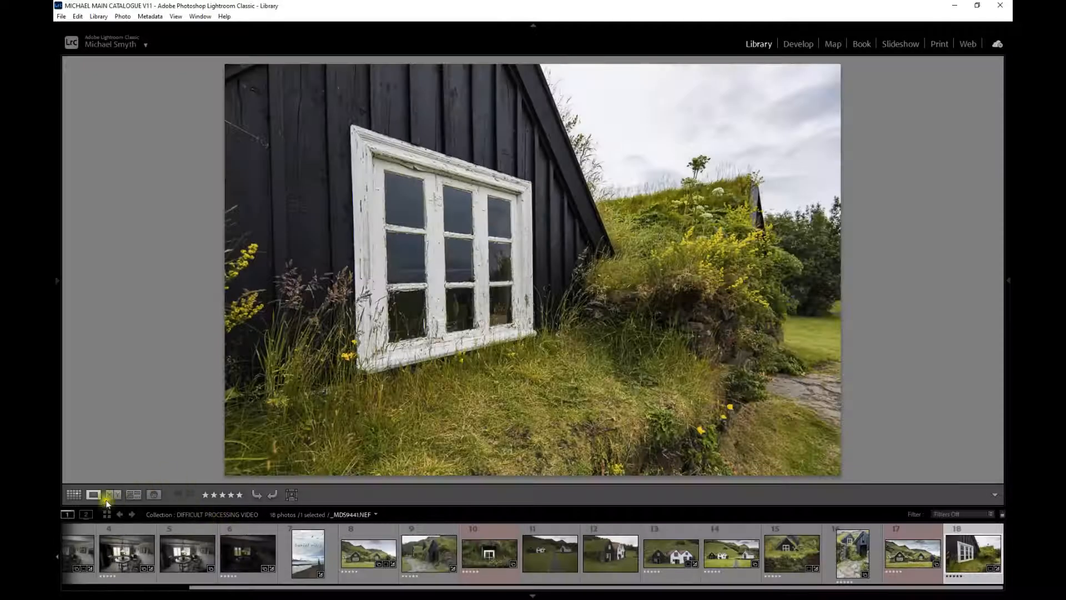
# - Select the two interior exposures _MDS9448.NEF and _MDS9449.NEF and compare them side by side
pyautogui.click(74, 494)
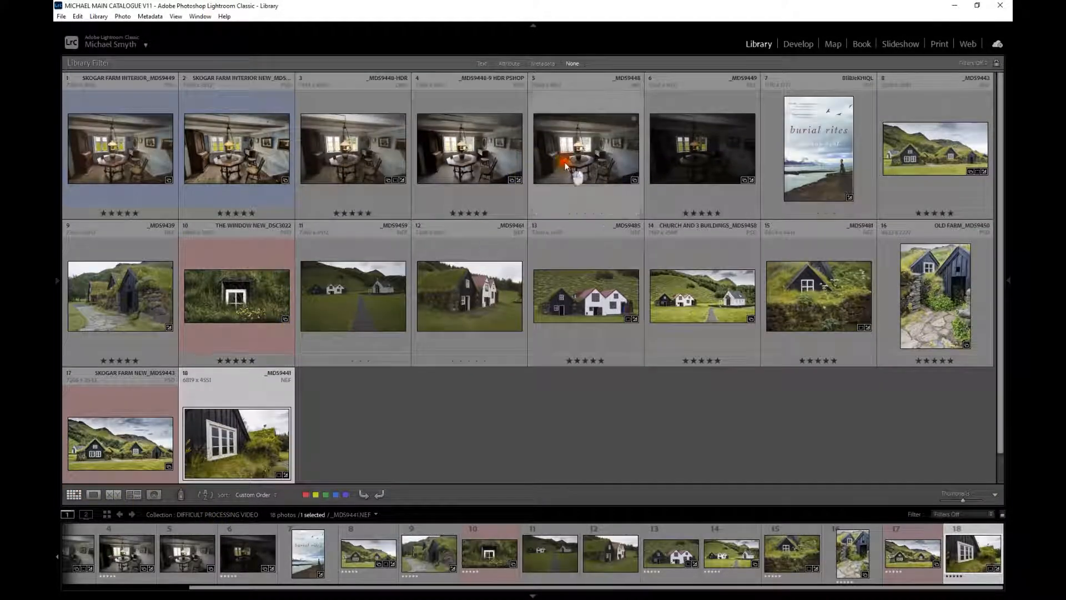
pyautogui.click(538, 183)
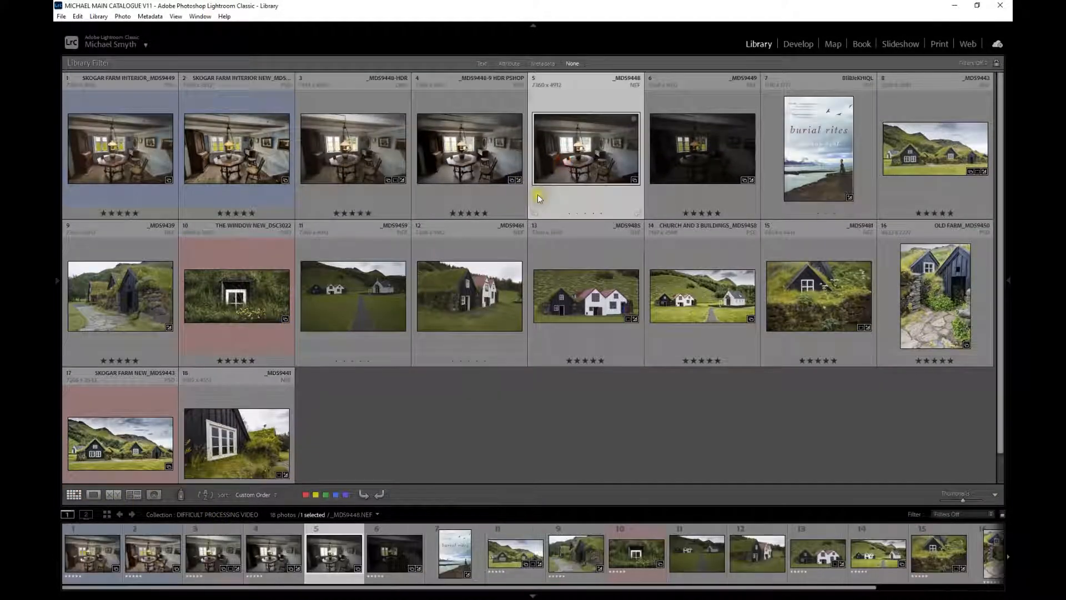
pyautogui.keyDown('ctrl'); pyautogui.click(690, 152); pyautogui.keyUp('ctrl')
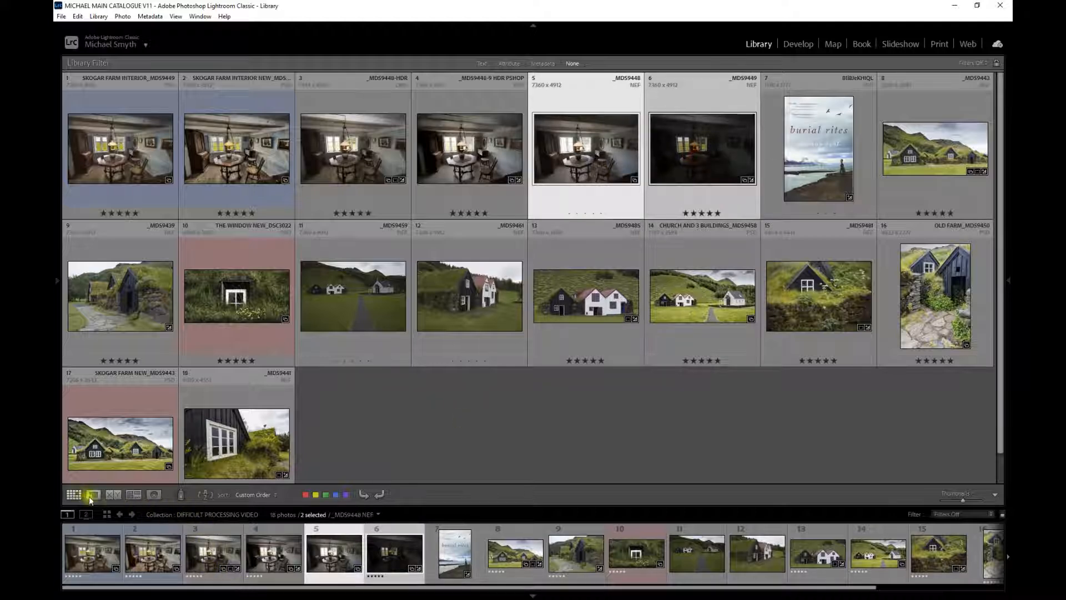
pyautogui.click(113, 494)
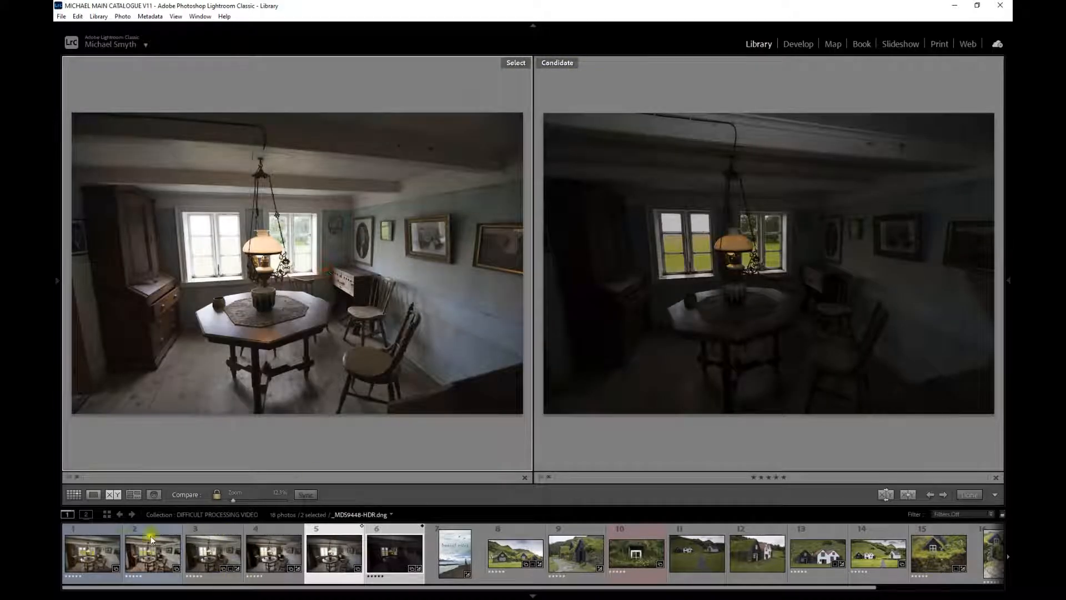
# - View _MDS9449.NEF and _MDS9448.NEF individually at full size and examine their camera metadata
pyautogui.click(93, 494)
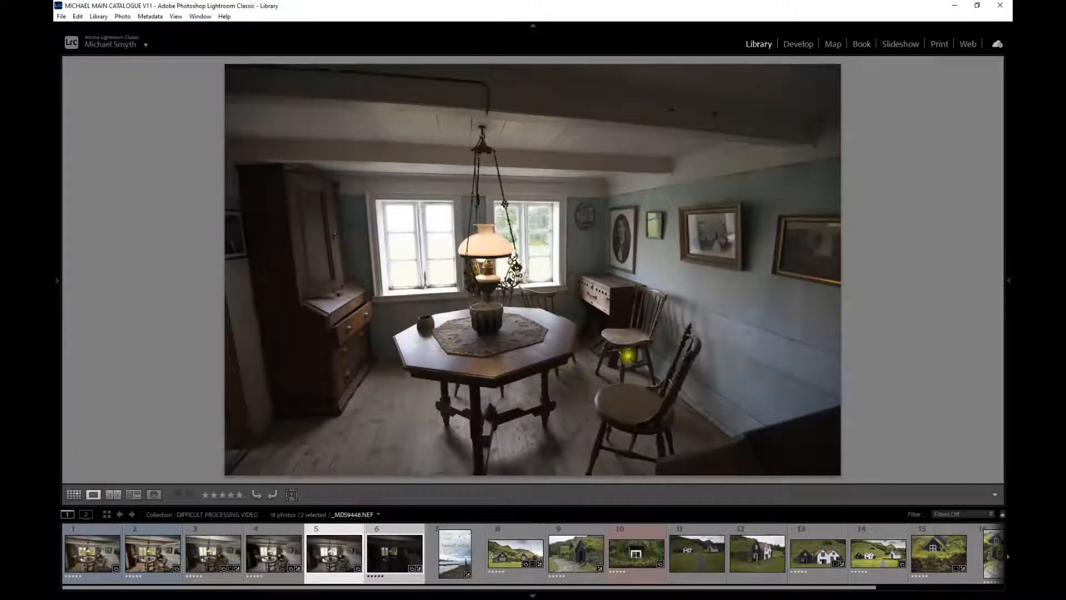
pyautogui.click(382, 552)
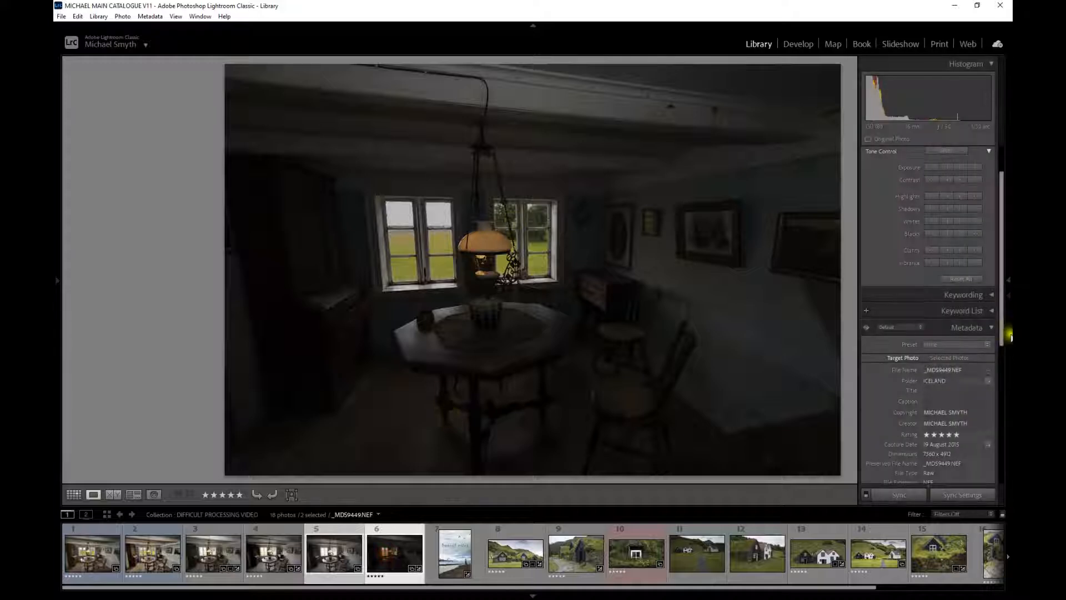
pyautogui.click(1007, 280)
pyautogui.scroll(-5, 947, 391)
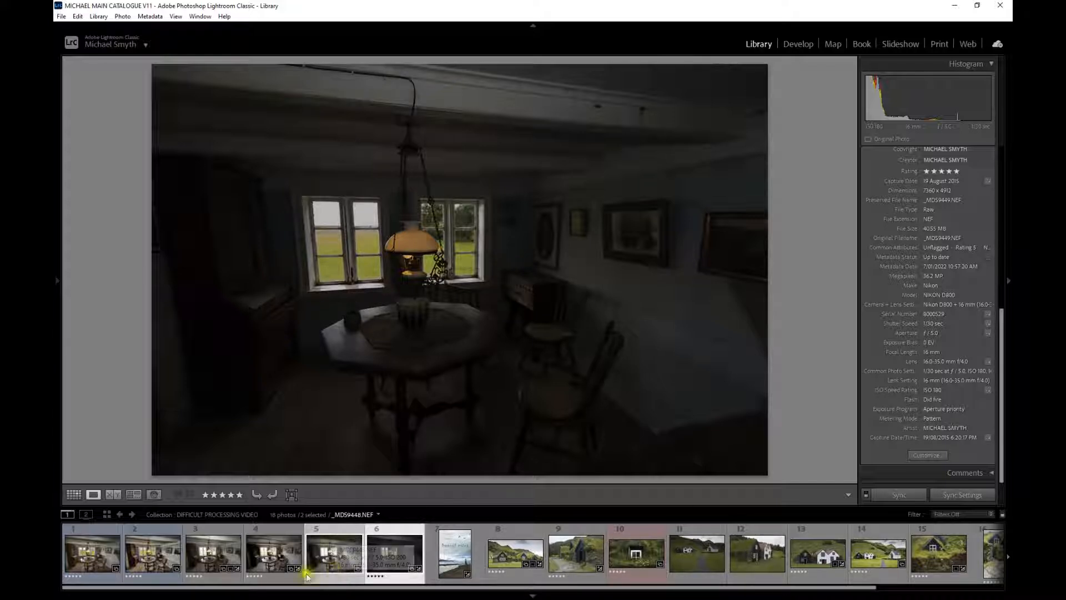
pyautogui.click(321, 562)
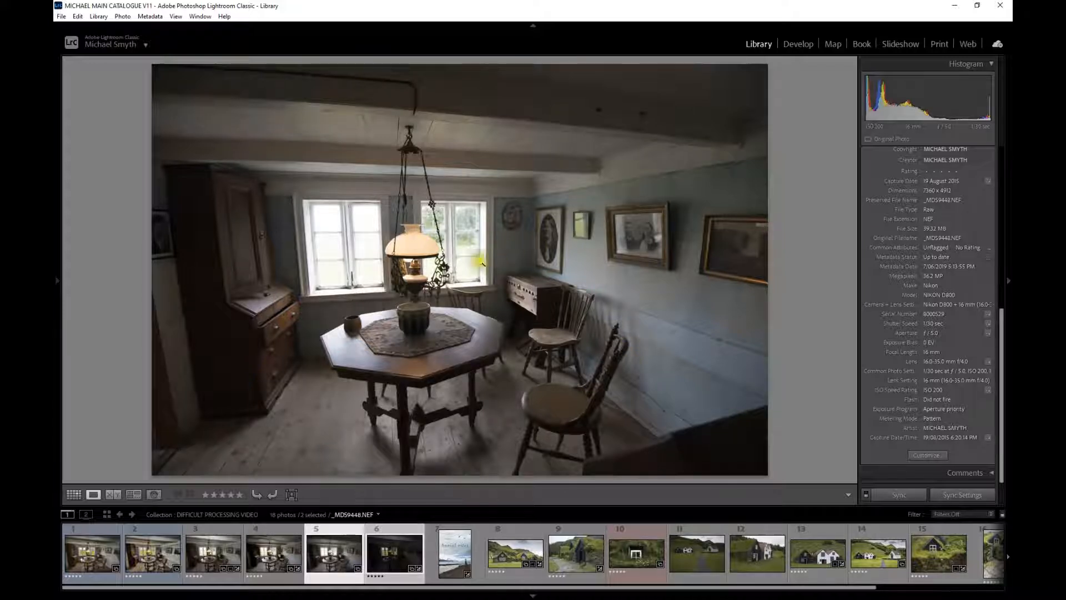
# - In the Develop module, reset the exposure of _MDS9449.NEF and then set it to -2.60
pyautogui.click(798, 44)
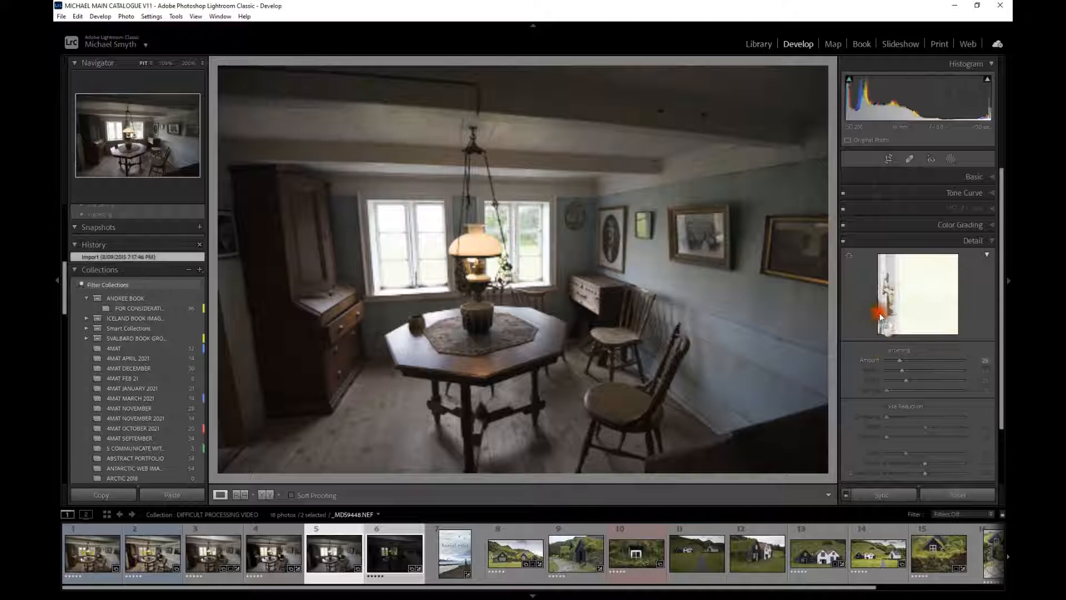
pyautogui.click(384, 566)
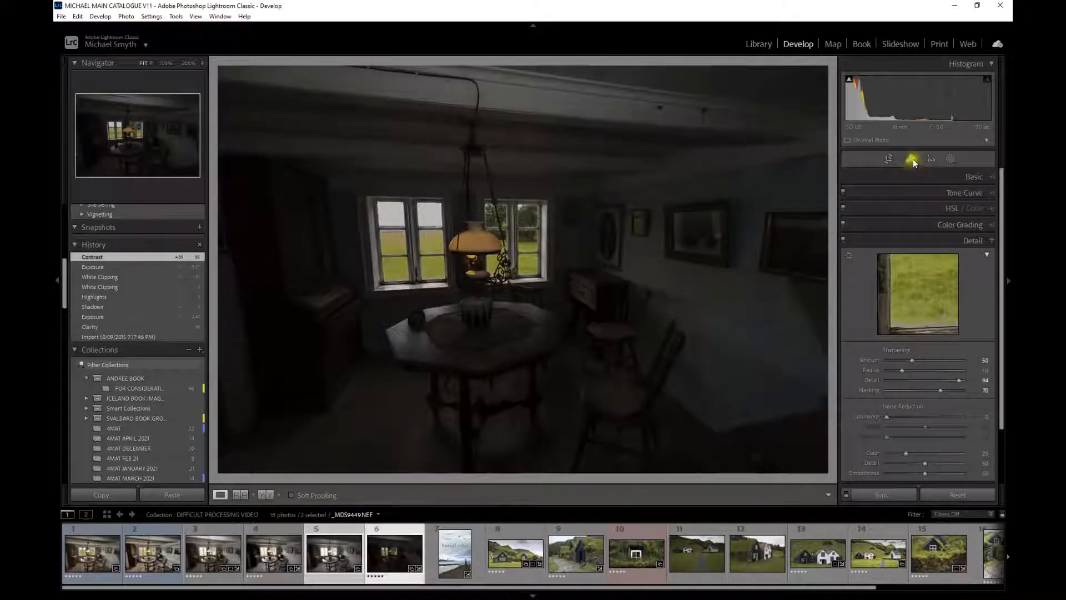
pyautogui.click(906, 175)
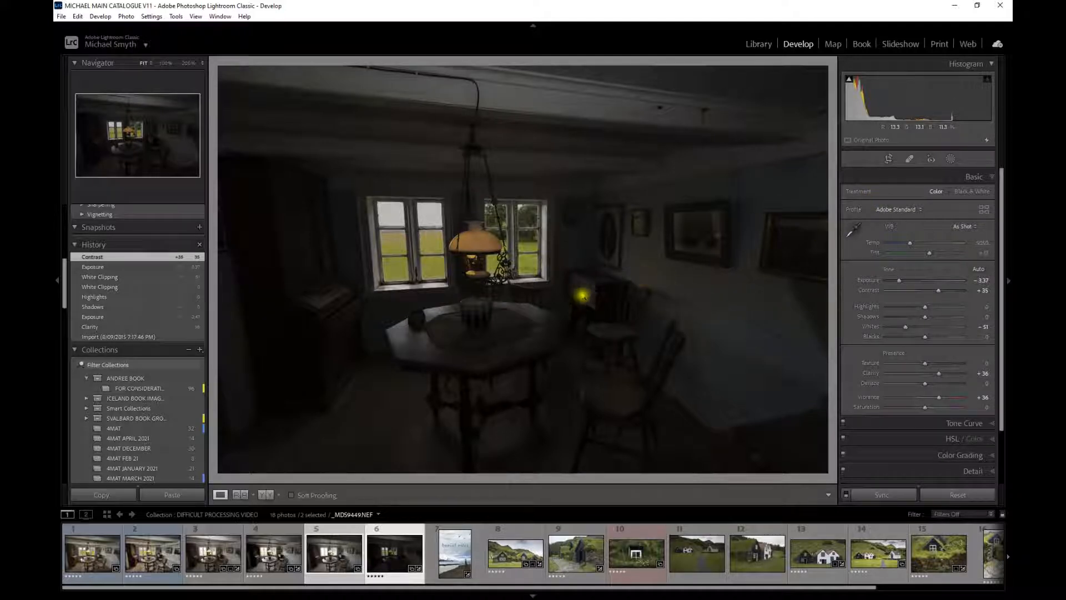
pyautogui.doubleClick(871, 281)
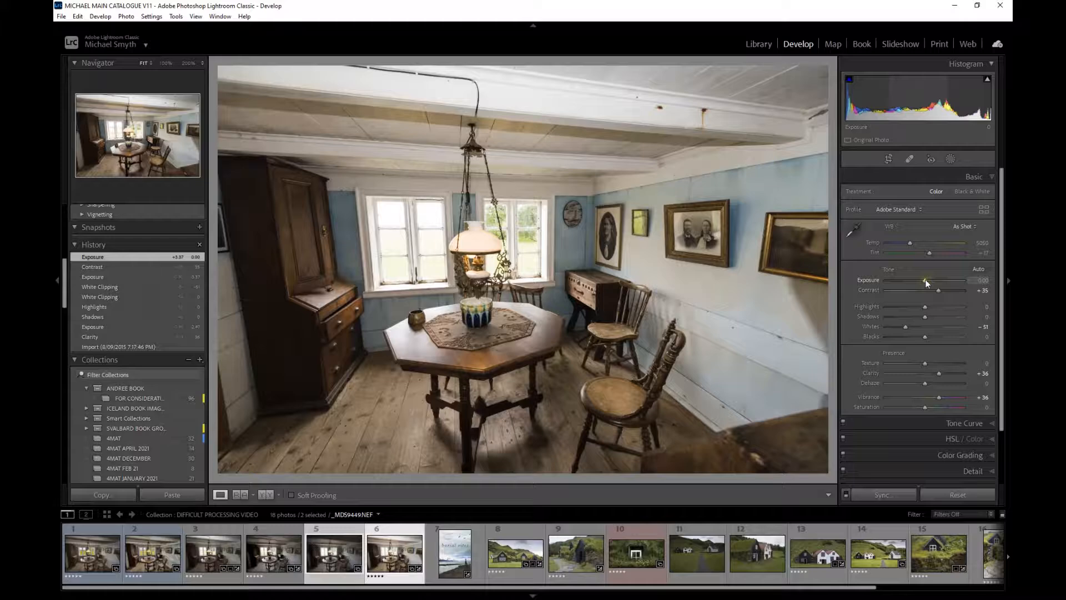
pyautogui.moveTo(925, 281); pyautogui.dragTo(905, 285)
pyautogui.moveTo(905, 286); pyautogui.dragTo(905, 286)
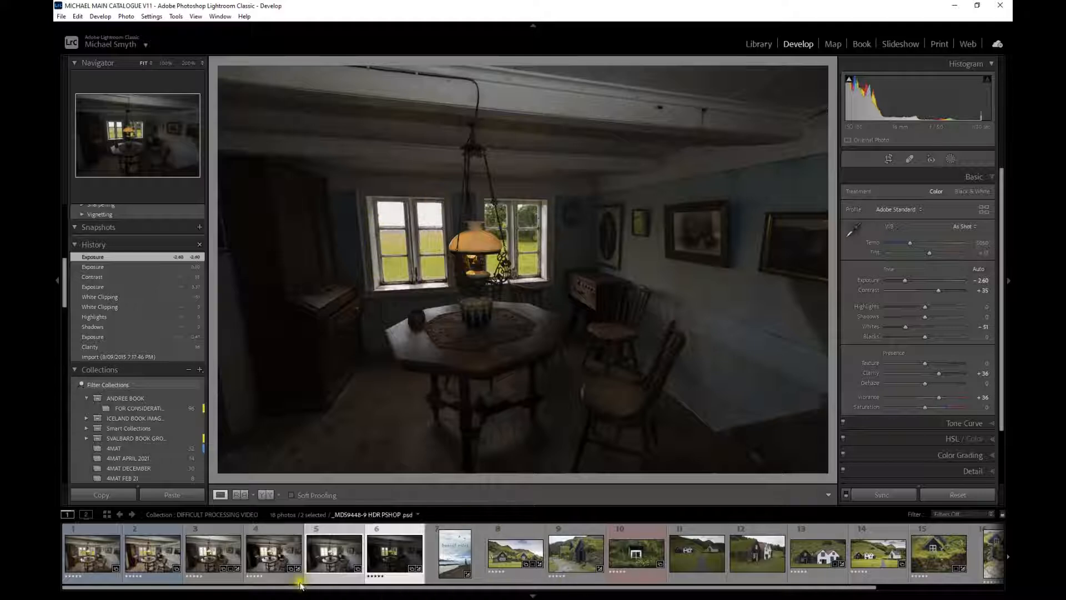
# - Merge _MDS9448.NEF and _MDS9449.NEF into an HDR image with Auto Align, Auto Settings and Low deghosting
pyautogui.click(317, 564)
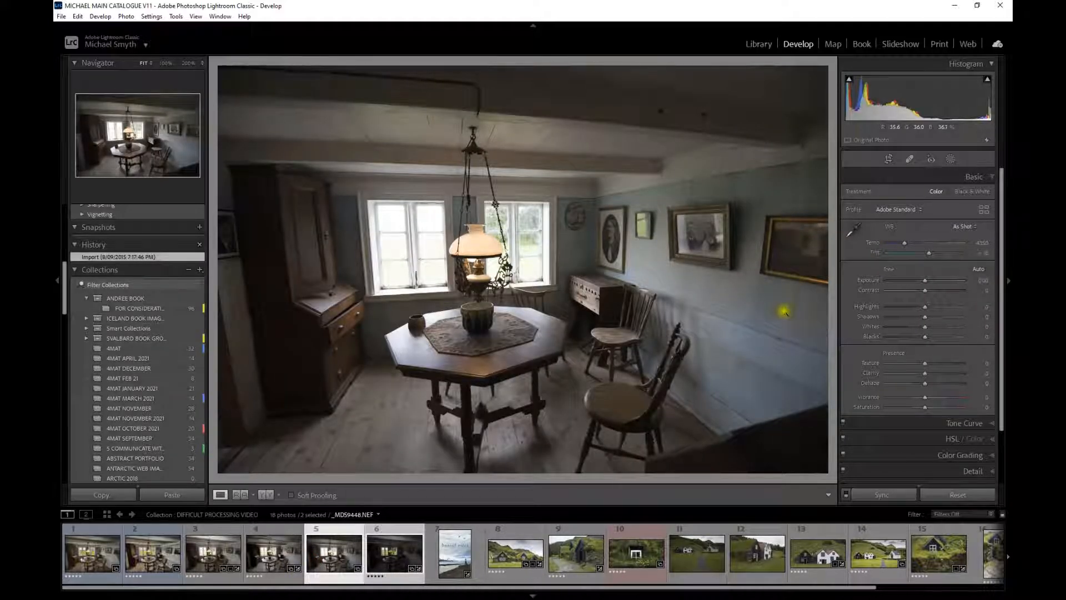
pyautogui.moveTo(987, 81)
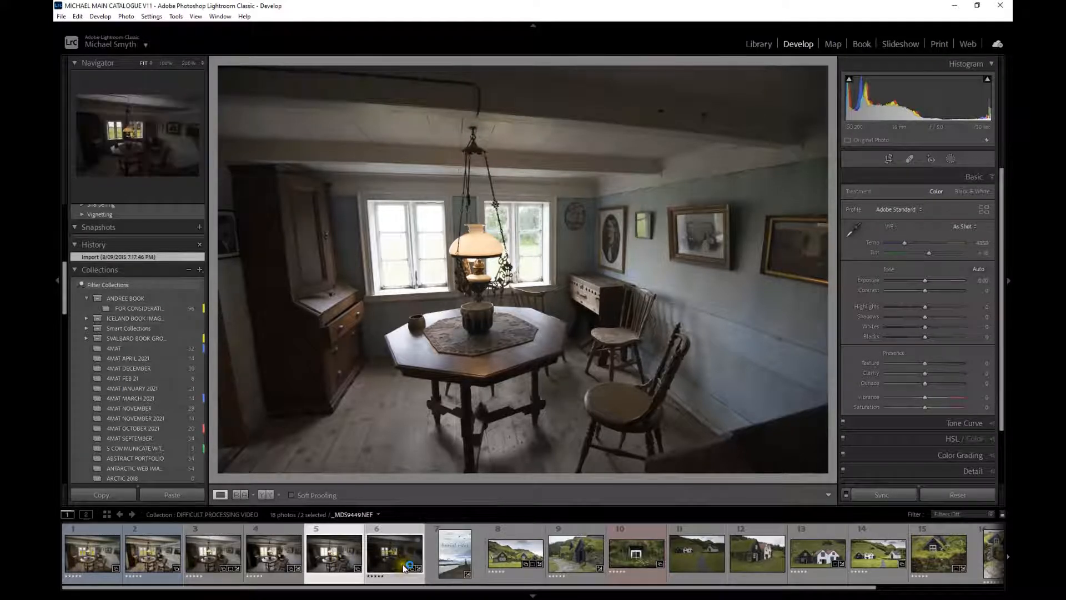
pyautogui.rightClick(449, 254)
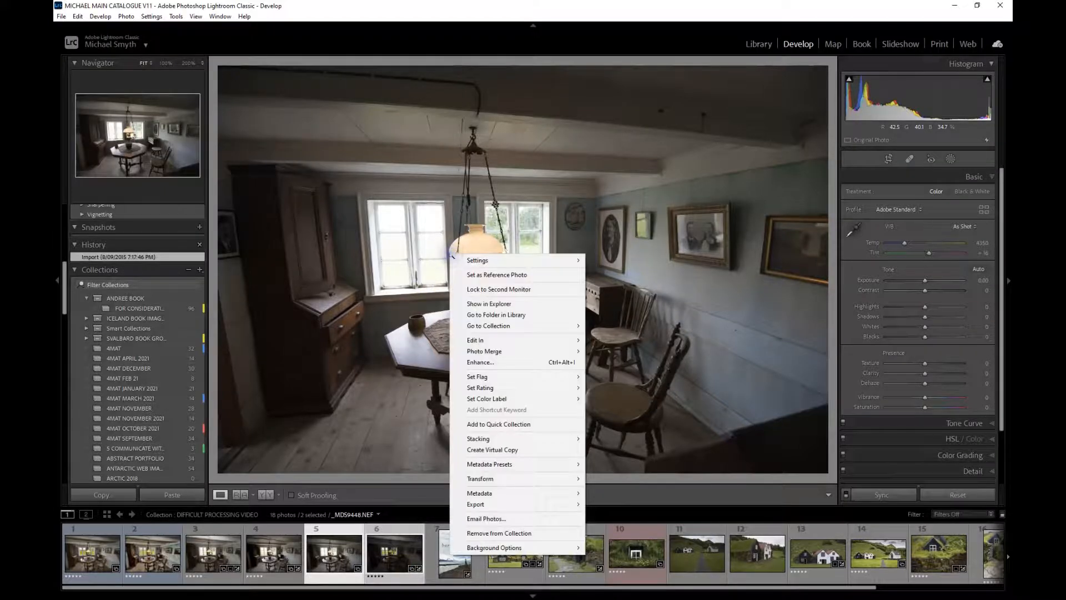
pyautogui.moveTo(480, 324)
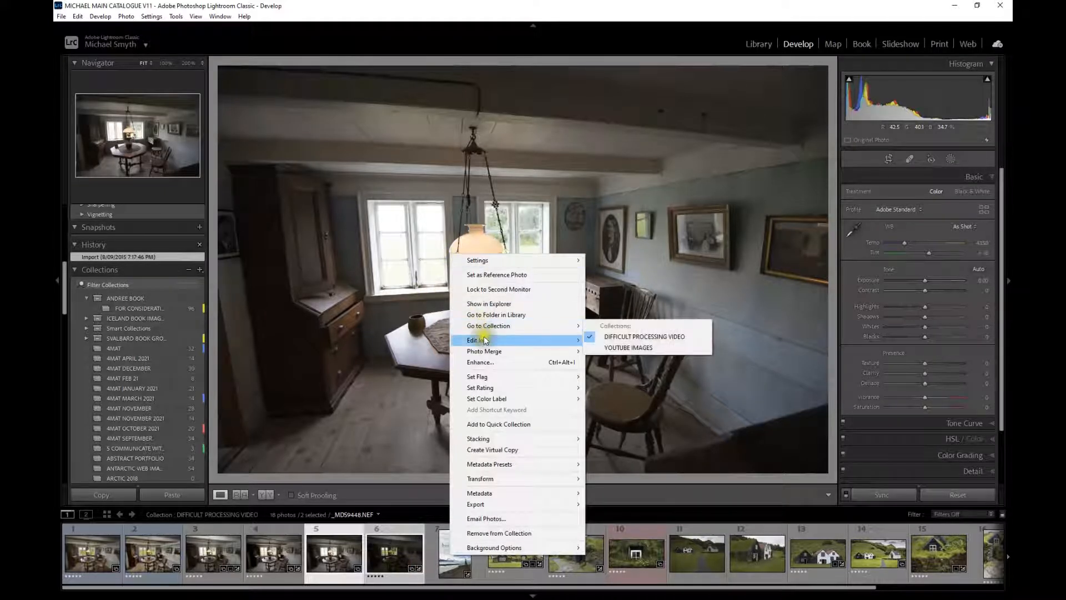
pyautogui.moveTo(488, 351)
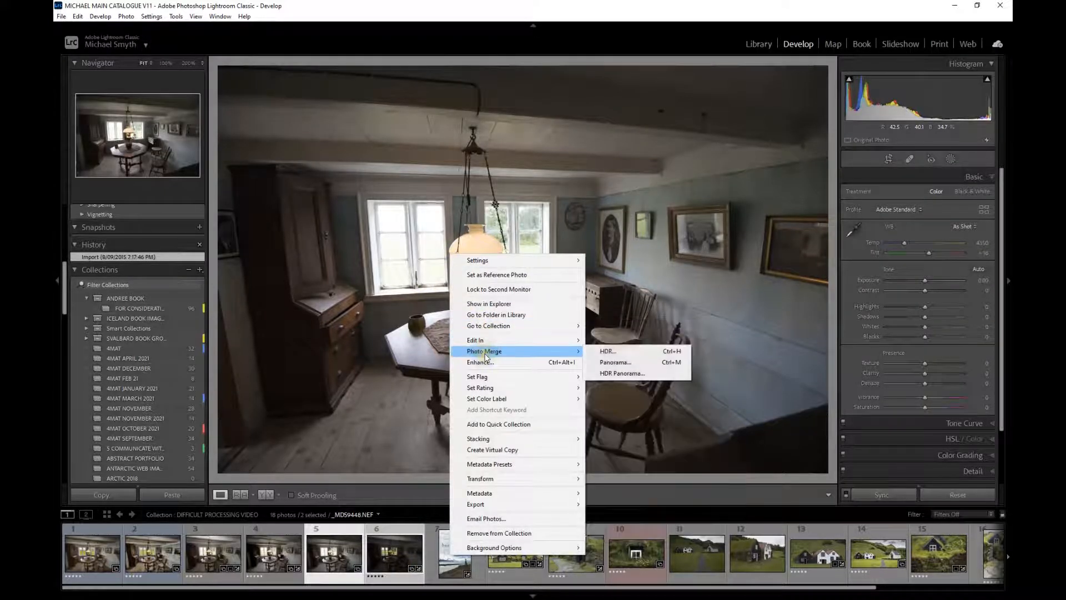
pyautogui.click(605, 356)
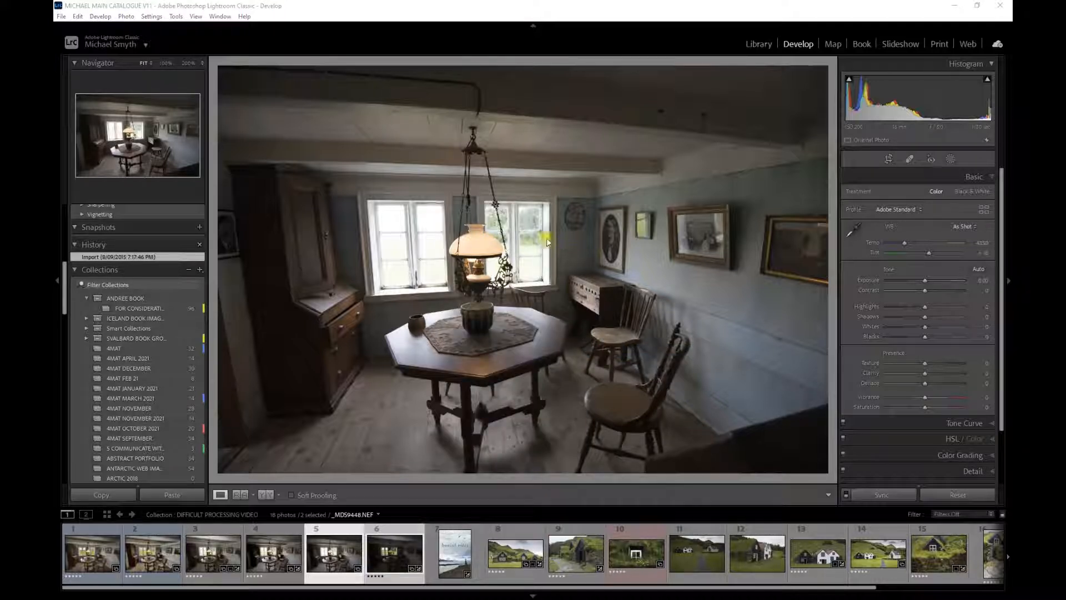
pyautogui.moveTo(53, 83); pyautogui.dragTo(441, 70)
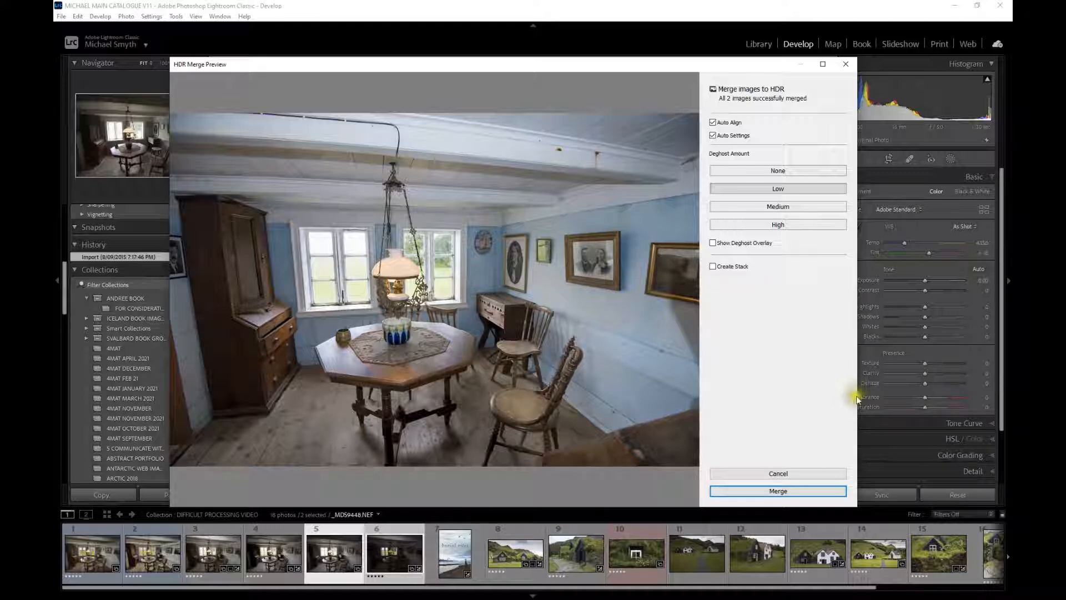
pyautogui.click(778, 491)
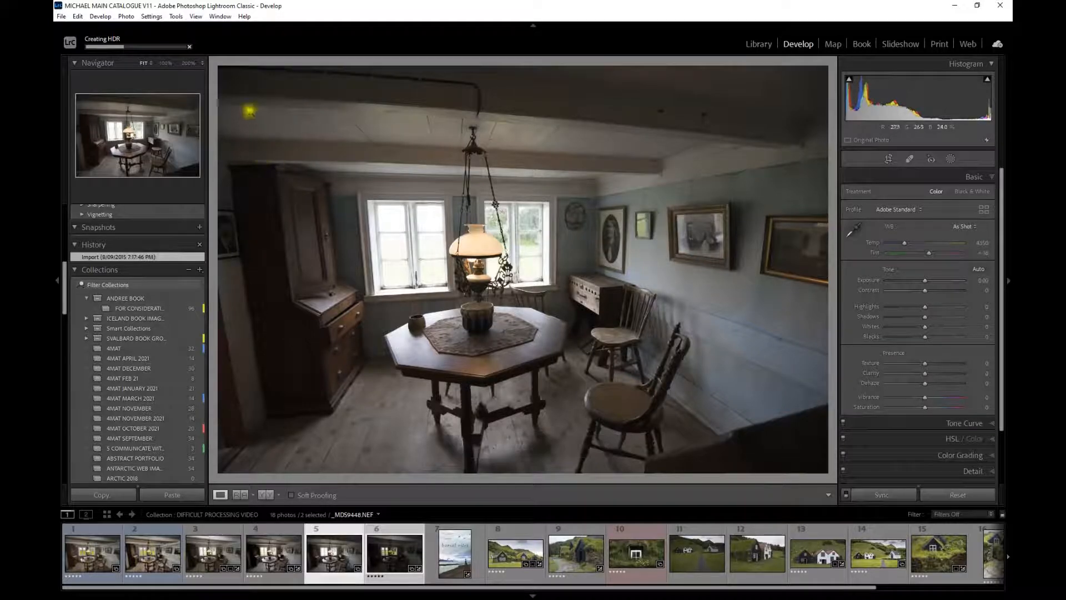
# - View the Photoshop HDR version of the interior, then open _MDS9448-HDR.dng to examine its Basic settings
pyautogui.click(272, 553)
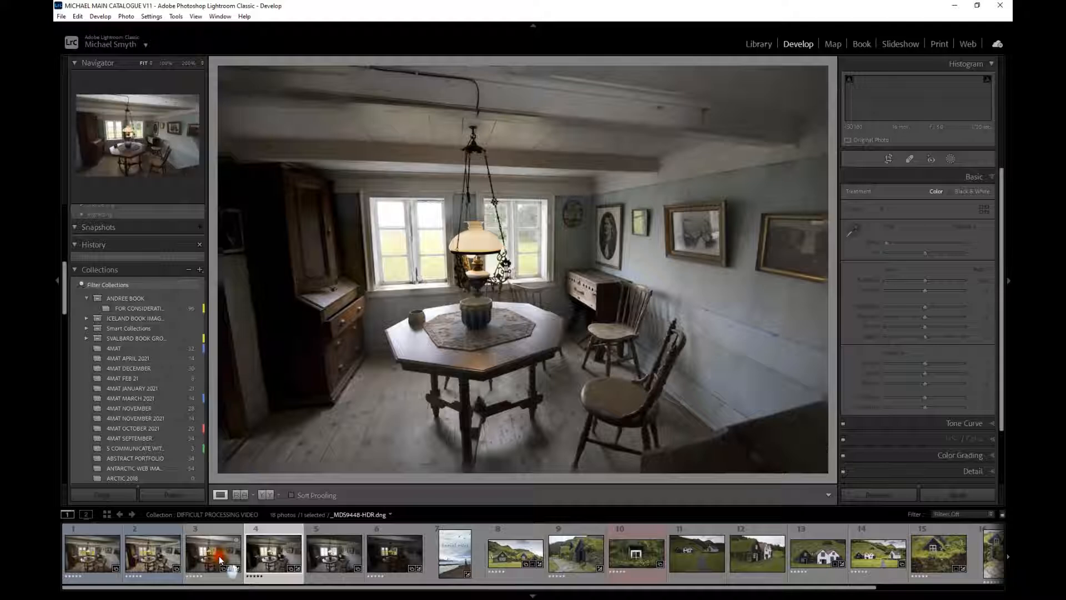
pyautogui.click(220, 559)
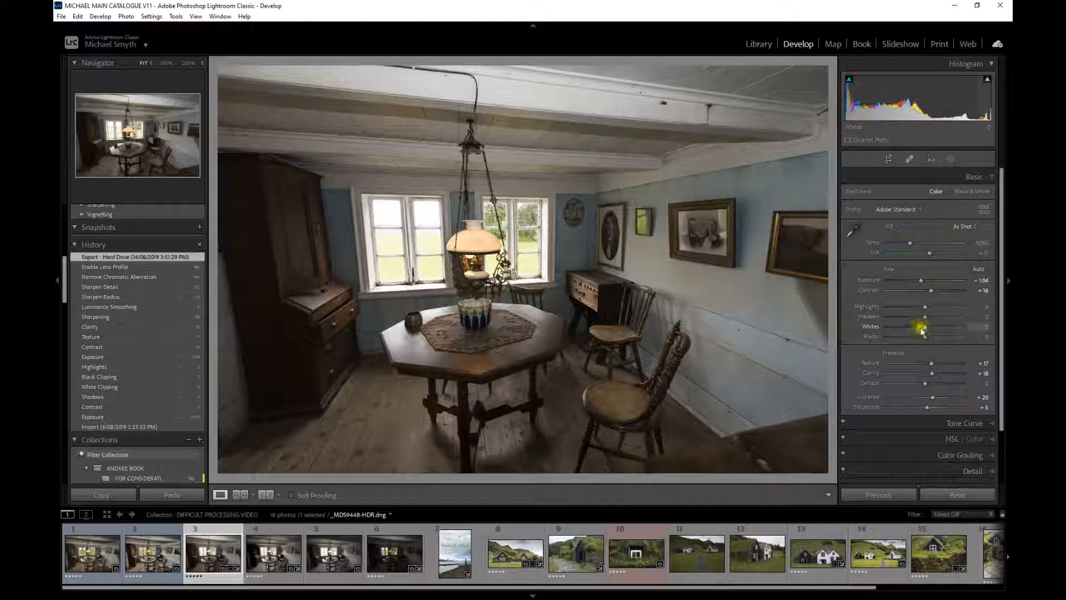
# - Set Highlights of the HDR interior to -4 and examine its Detail and Lens Corrections settings
pyautogui.moveTo(925, 306)
pyautogui.mouseDown()
pyautogui.moveTo(915, 311)
pyautogui.moveTo(924, 309)
pyautogui.mouseUp()
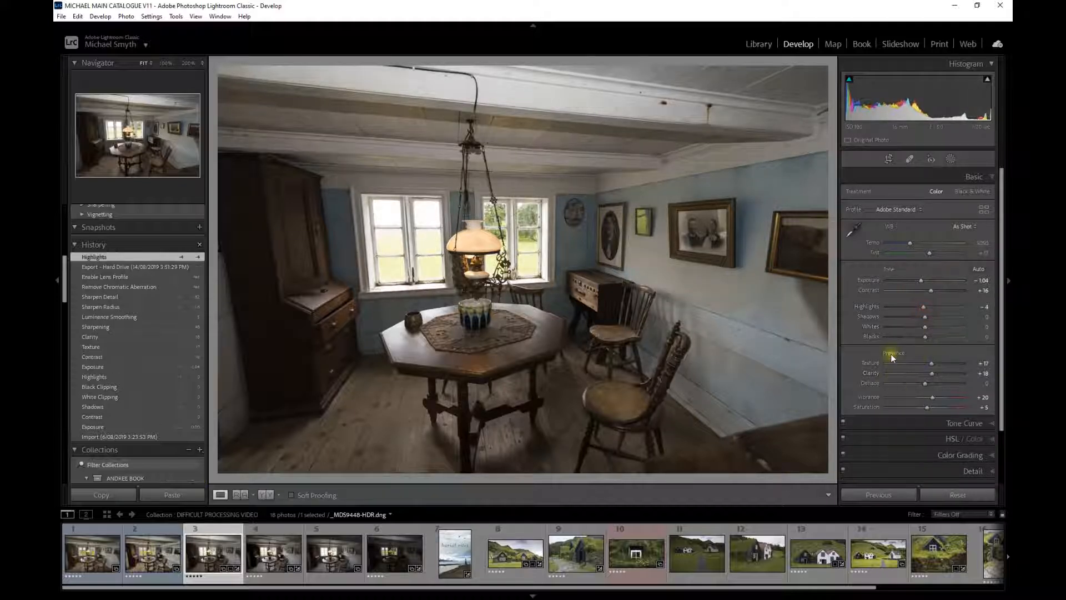
pyautogui.scroll(-3, 892, 356)
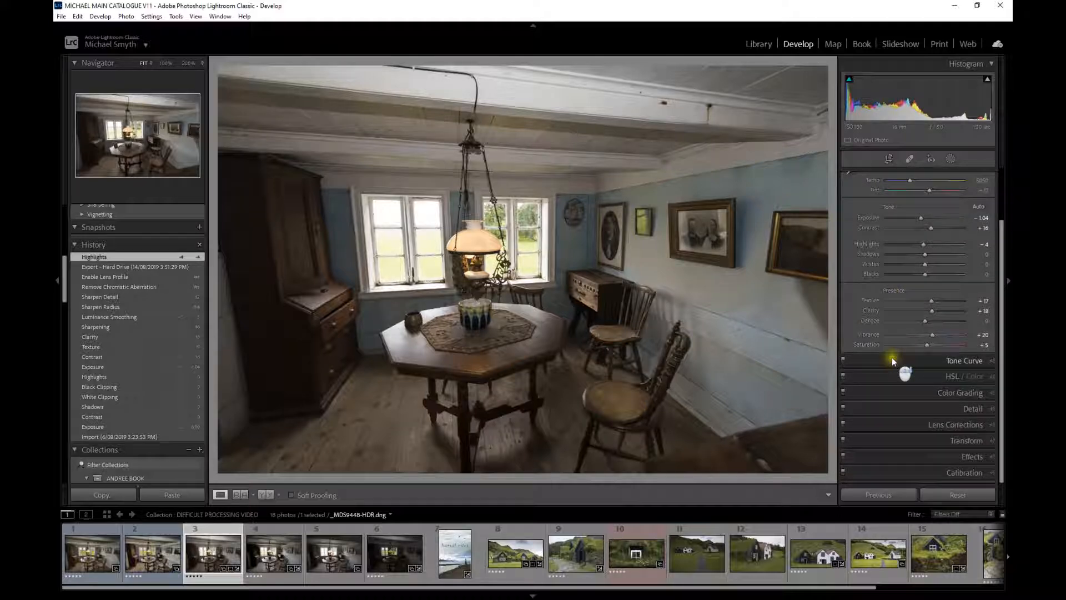
pyautogui.click(906, 408)
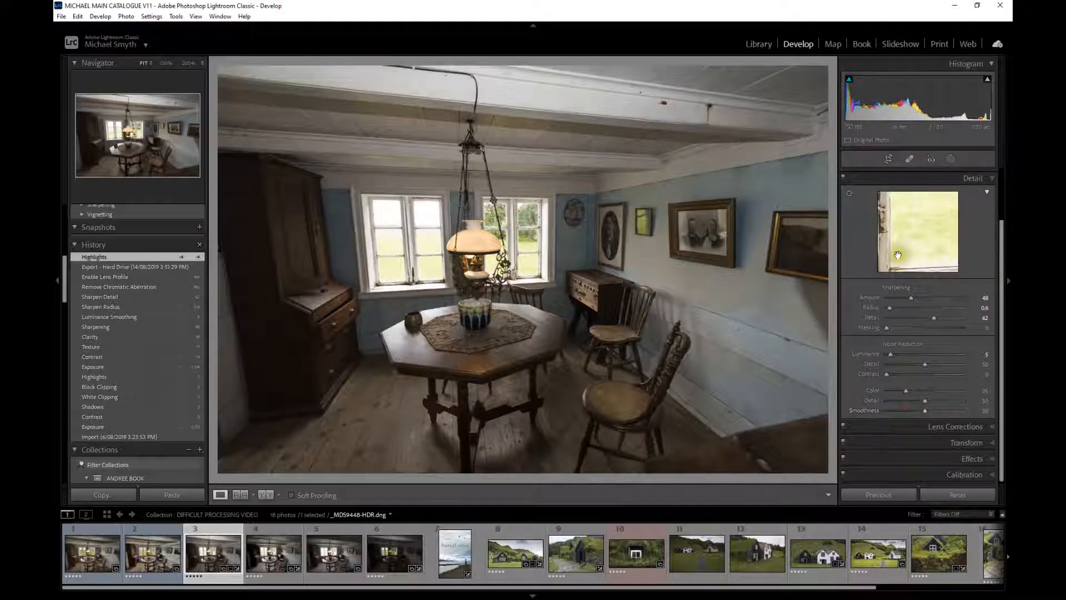
pyautogui.click(905, 432)
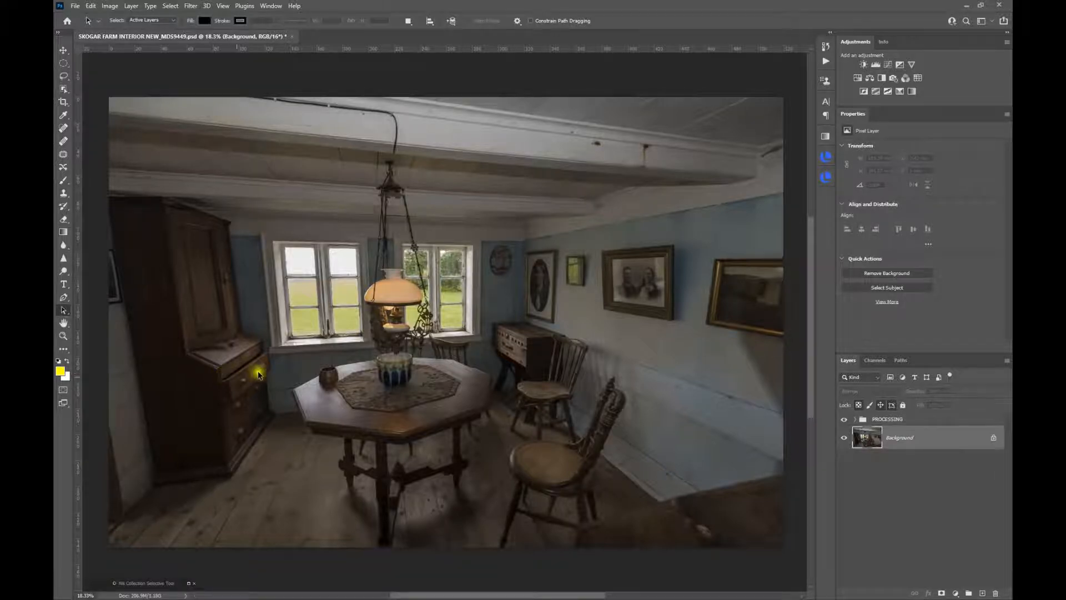
# - Switch to Photoshop, inspect the ceramic bowl on the table up close, and duplicate the Background layer
pyautogui.scroll(3, 377, 383)
pyautogui.scroll(6, 397, 379)
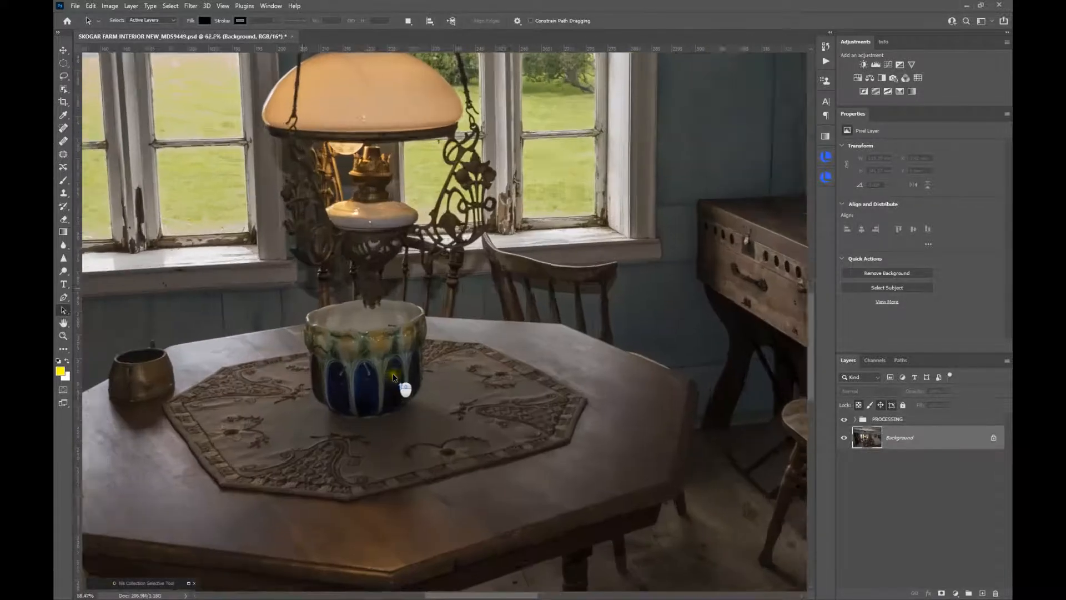
pyautogui.scroll(2, 392, 364)
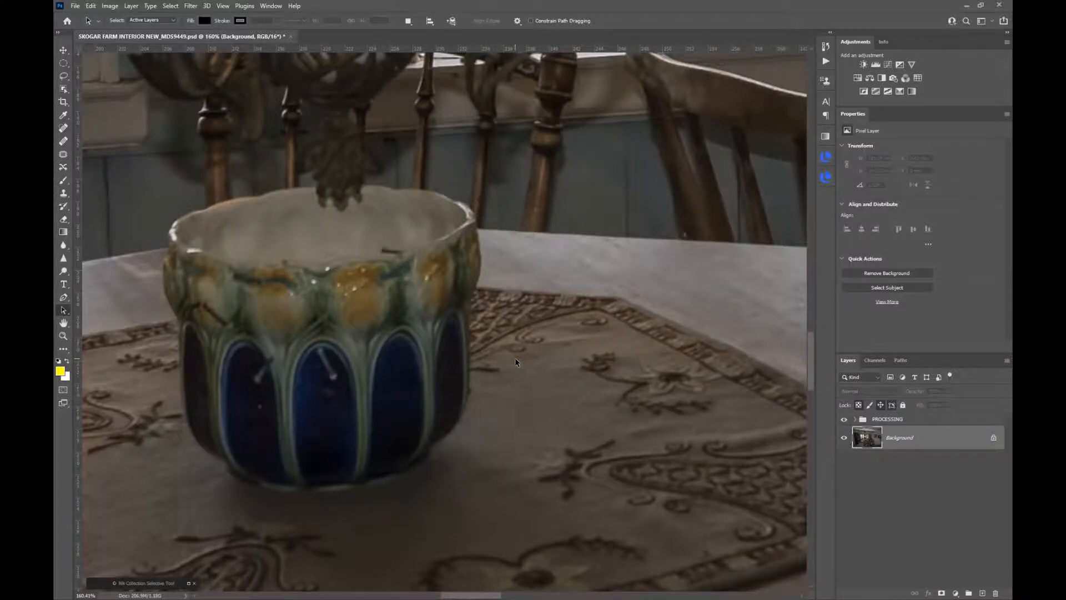
pyautogui.scroll(-9, 515, 362)
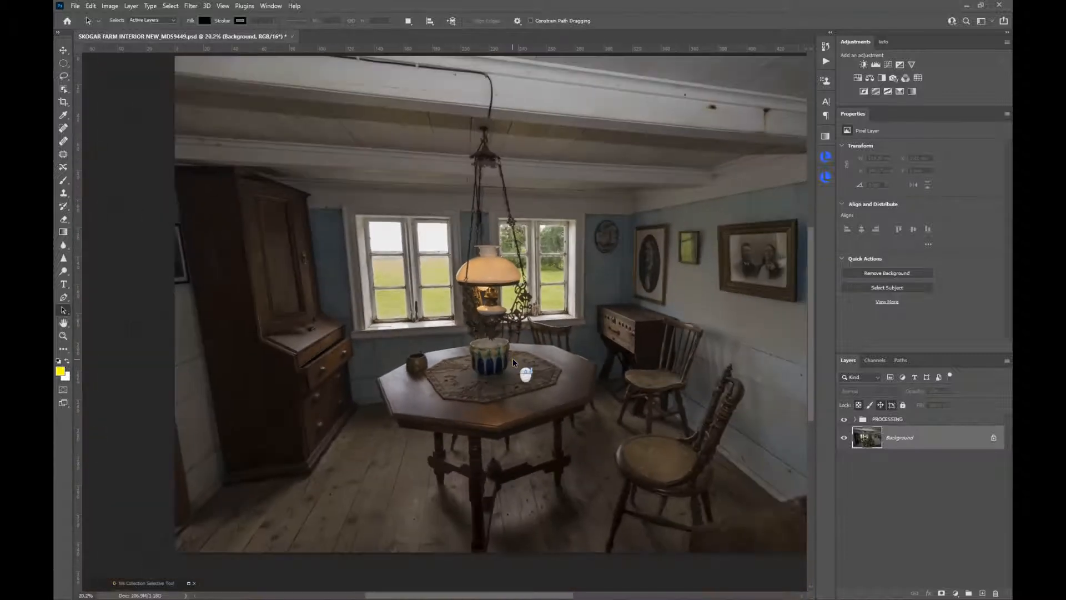
pyautogui.scroll(-3, 512, 358)
pyautogui.moveTo(544, 354); pyautogui.dragTo(470, 367)
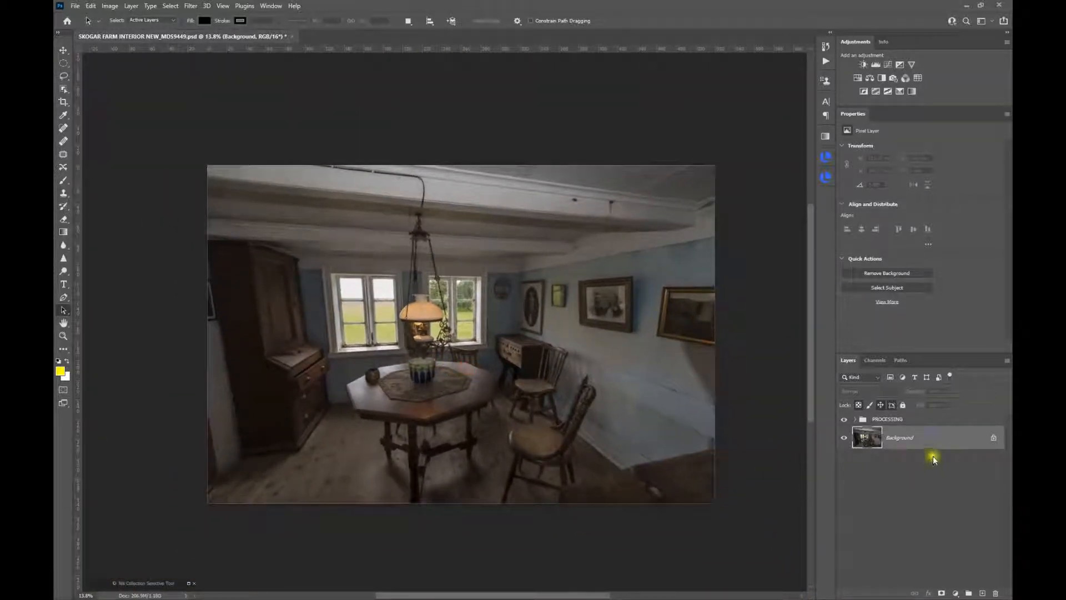
pyautogui.moveTo(930, 436); pyautogui.dragTo(981, 592)
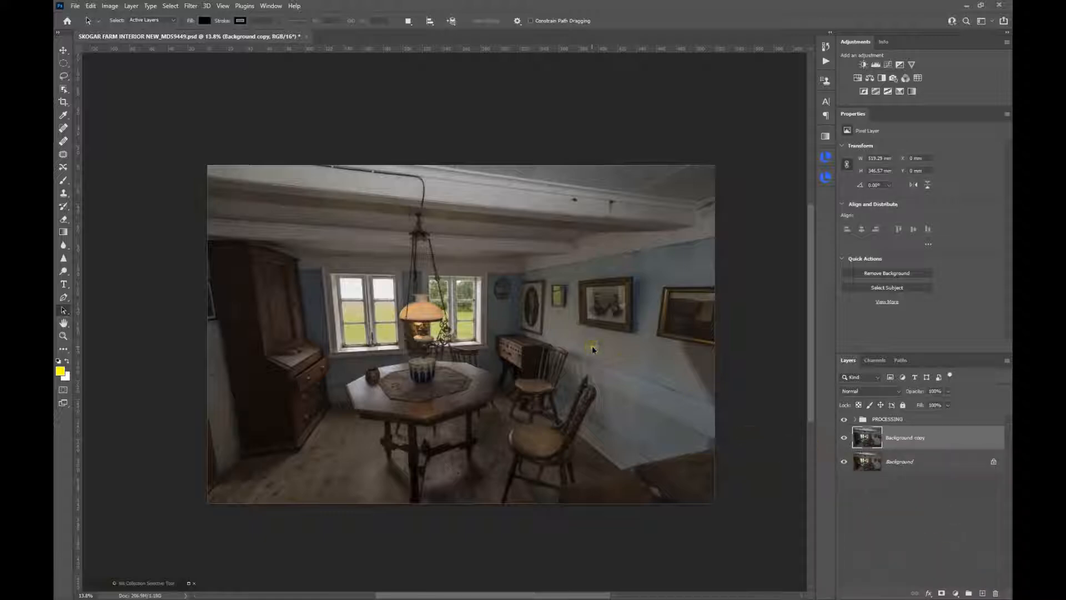
# - Open the Background copy layer in Topaz DeNoise AI and maximize the plugin window
pyautogui.scroll(2, 304, 164)
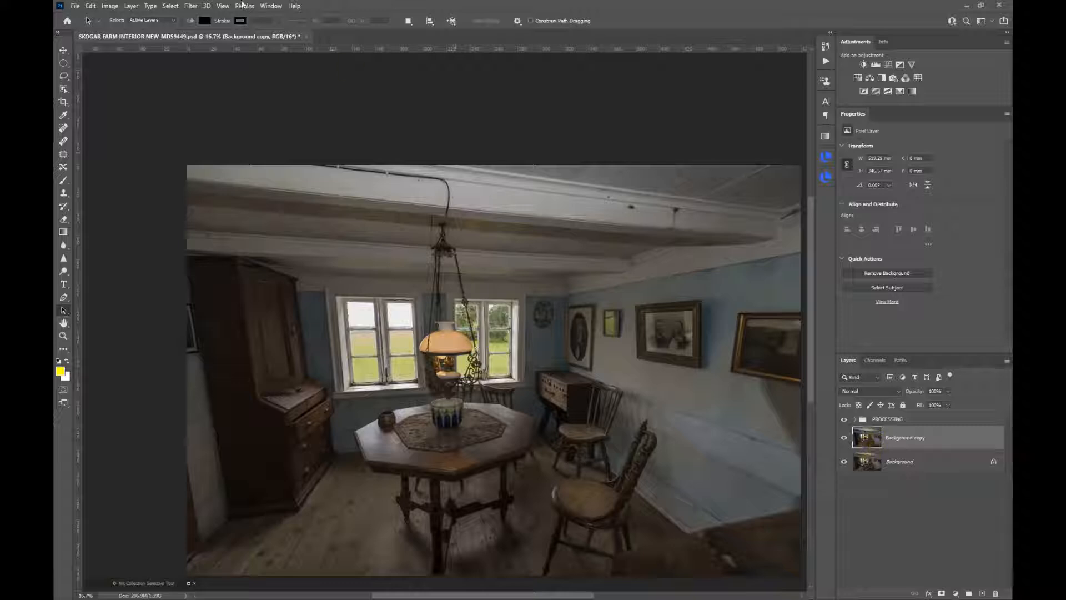
pyautogui.click(190, 6)
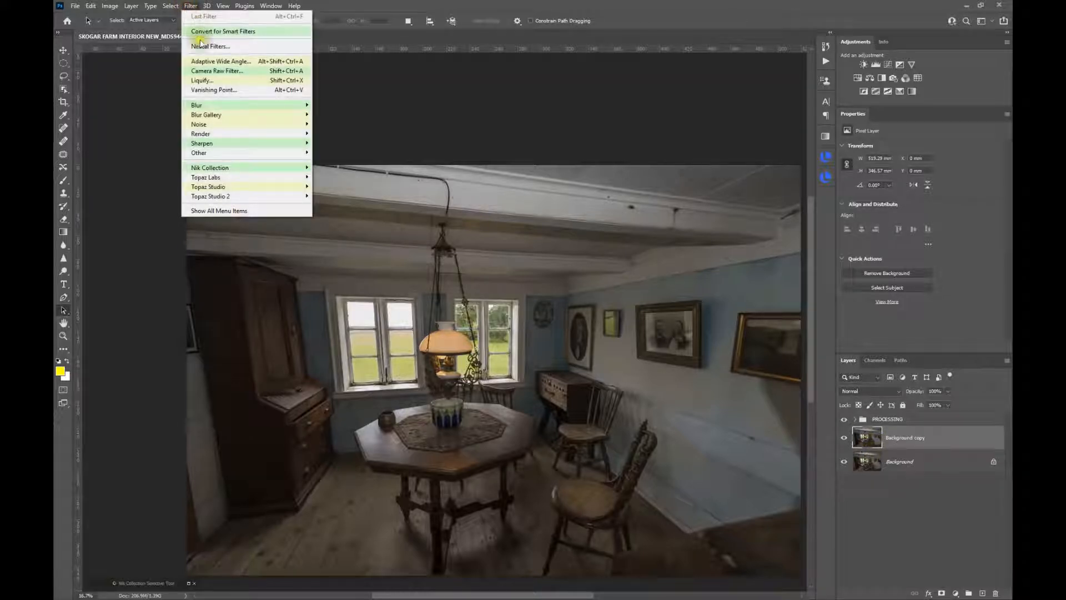
pyautogui.moveTo(219, 177)
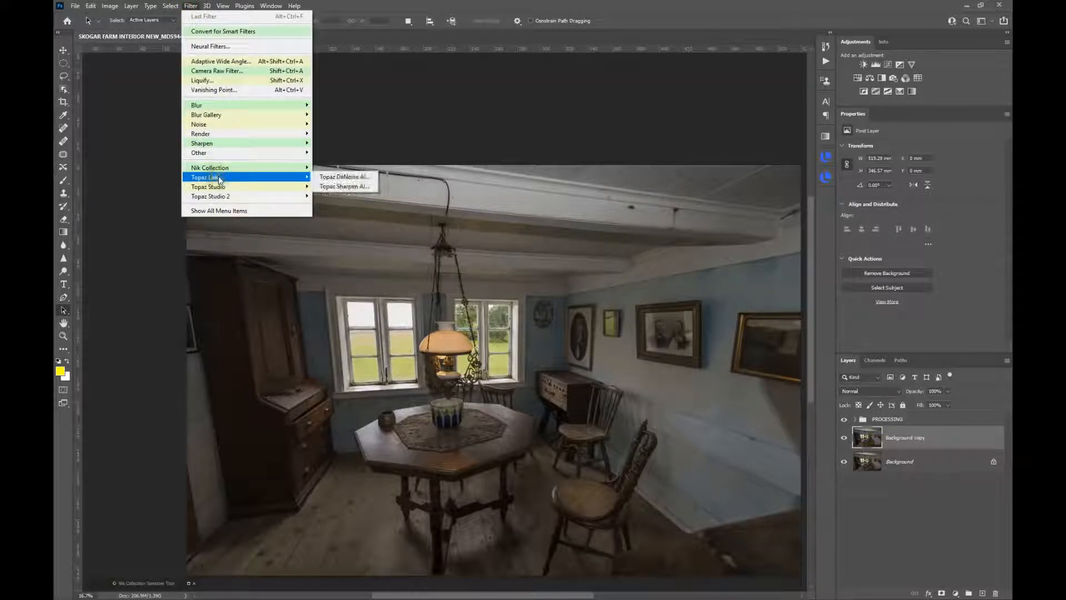
pyautogui.click(221, 177)
pyautogui.click(326, 177)
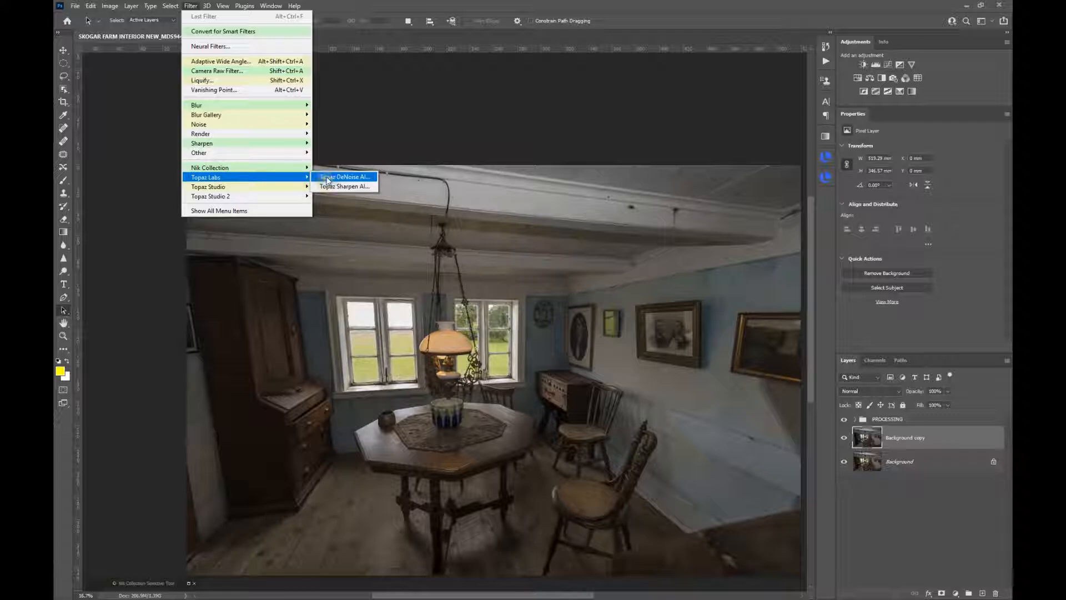
pyautogui.click(561, 297)
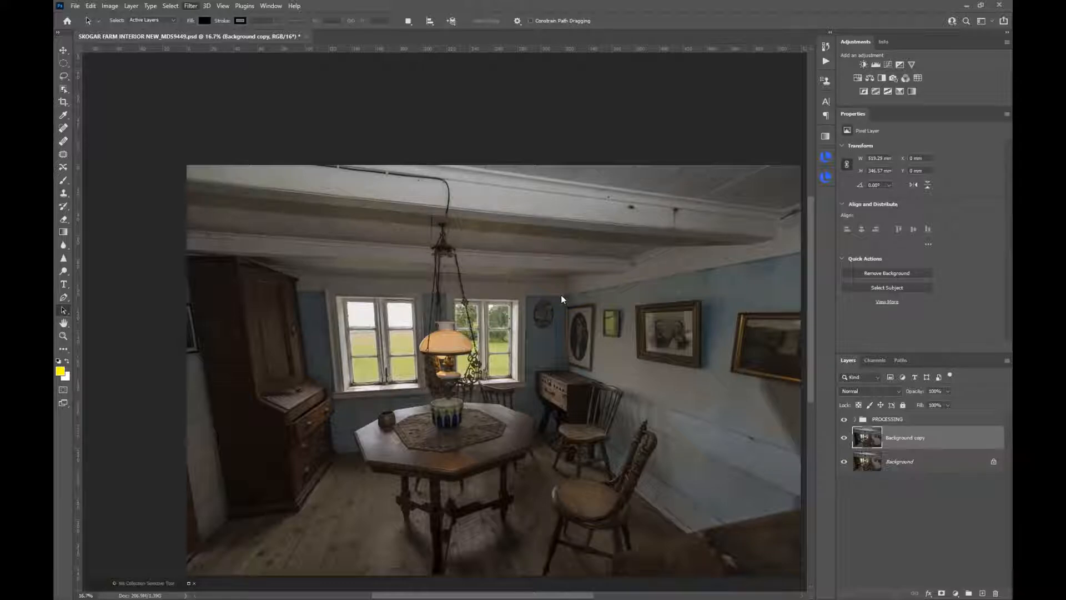
pyautogui.click(560, 297)
pyautogui.moveTo(55, 36); pyautogui.dragTo(733, 14)
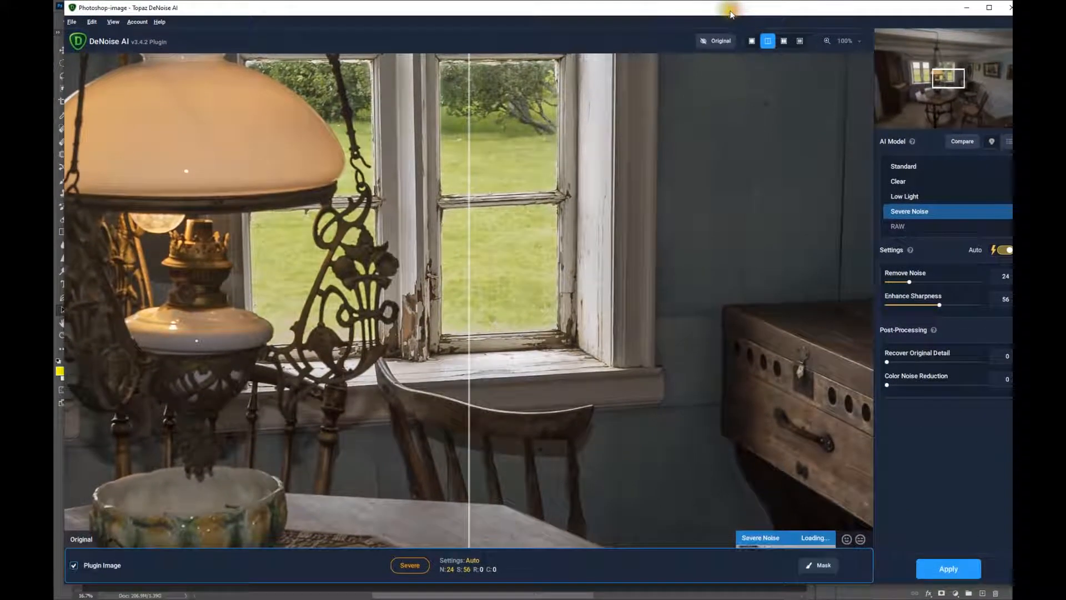
pyautogui.click(989, 7)
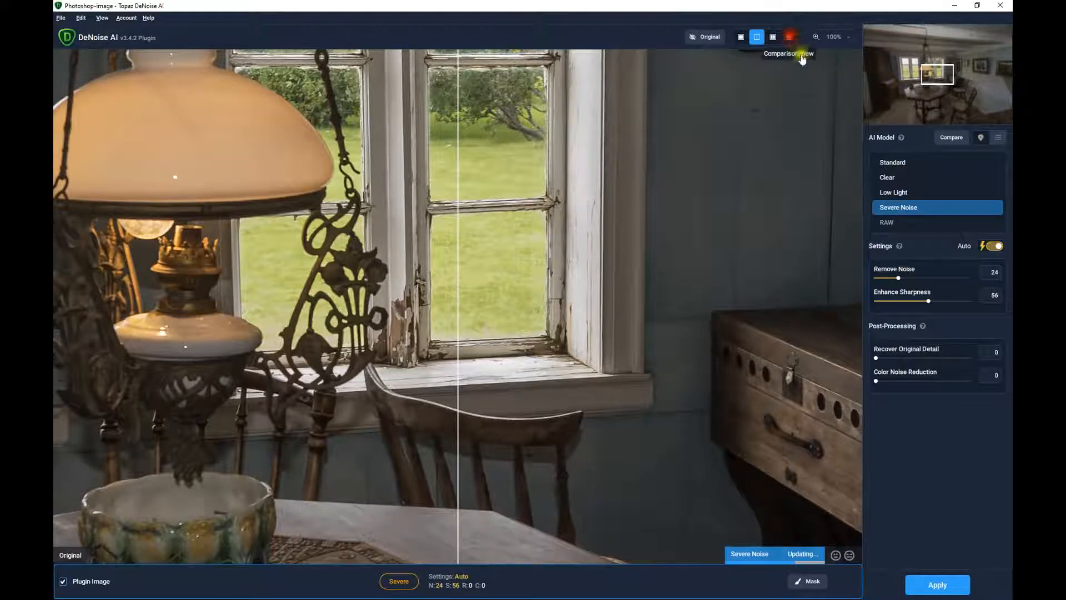
# - Compare the AI models on the ceramic bowl, try Enhance Sharpness at 0, and choose the Clear model
pyautogui.click(789, 38)
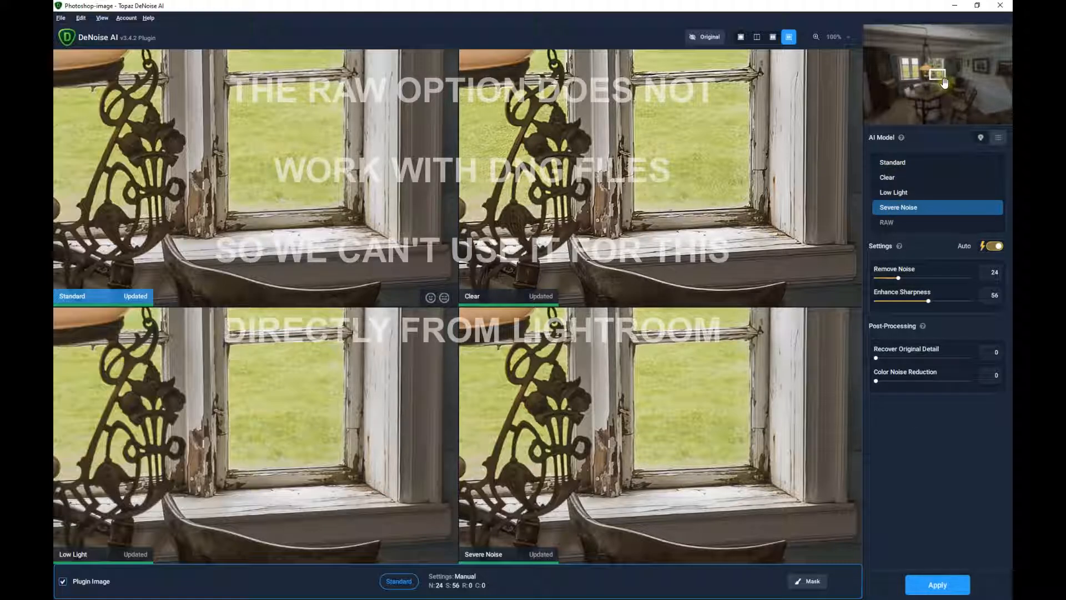
pyautogui.moveTo(942, 81)
pyautogui.mouseDown()
pyautogui.moveTo(942, 94)
pyautogui.moveTo(918, 91)
pyautogui.moveTo(926, 83)
pyautogui.mouseUp()
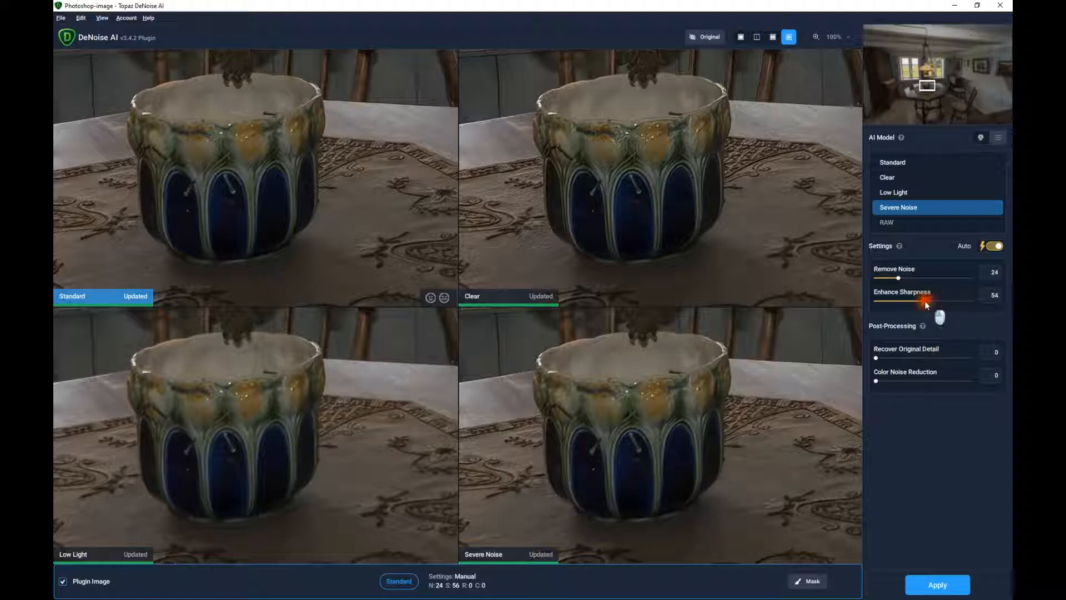
pyautogui.moveTo(925, 304); pyautogui.dragTo(875, 306)
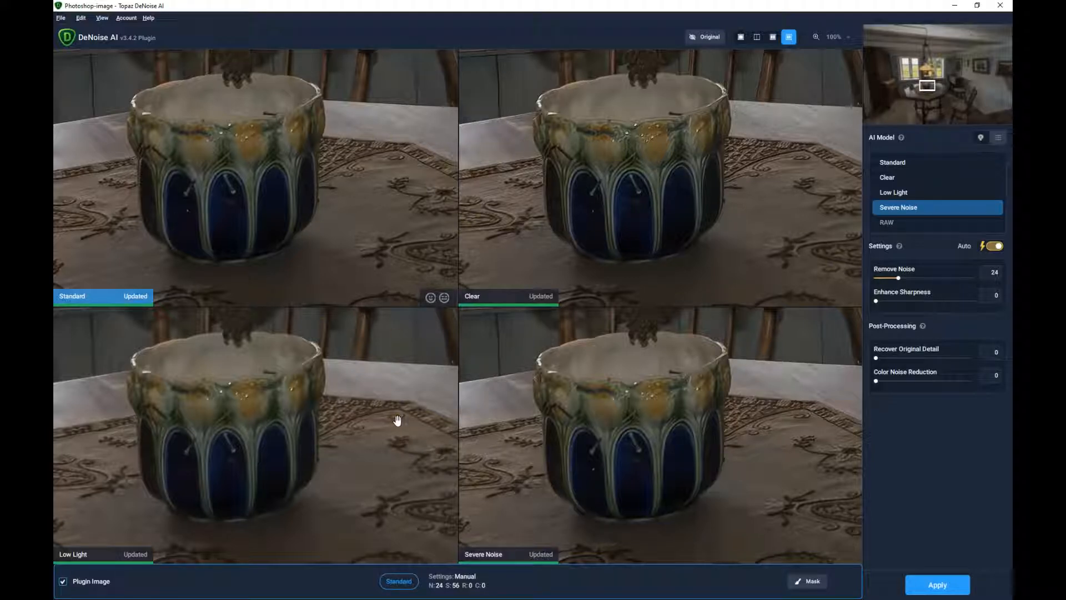
pyautogui.click(673, 208)
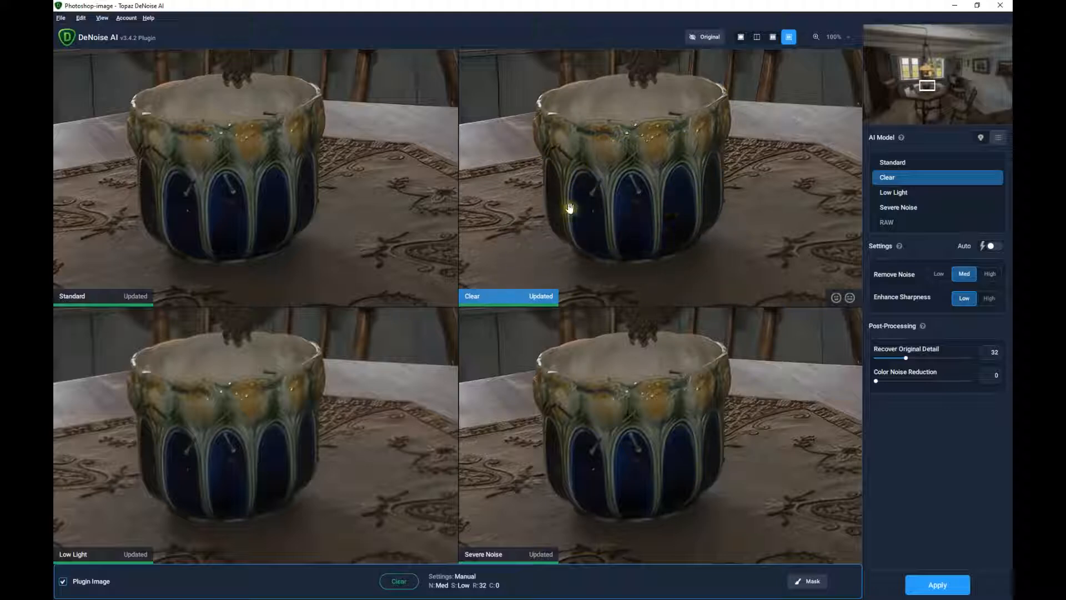
# - Check the Clear result in split view and apply it with Remove Noise at Med and Enhance Sharpness at Low
pyautogui.click(756, 37)
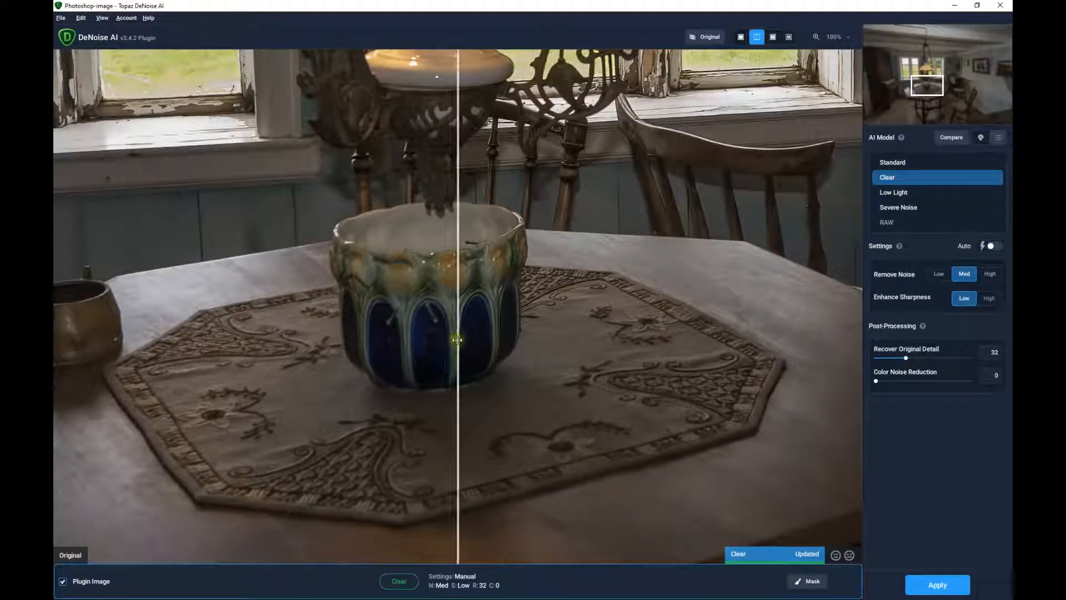
pyautogui.moveTo(457, 340); pyautogui.dragTo(308, 316)
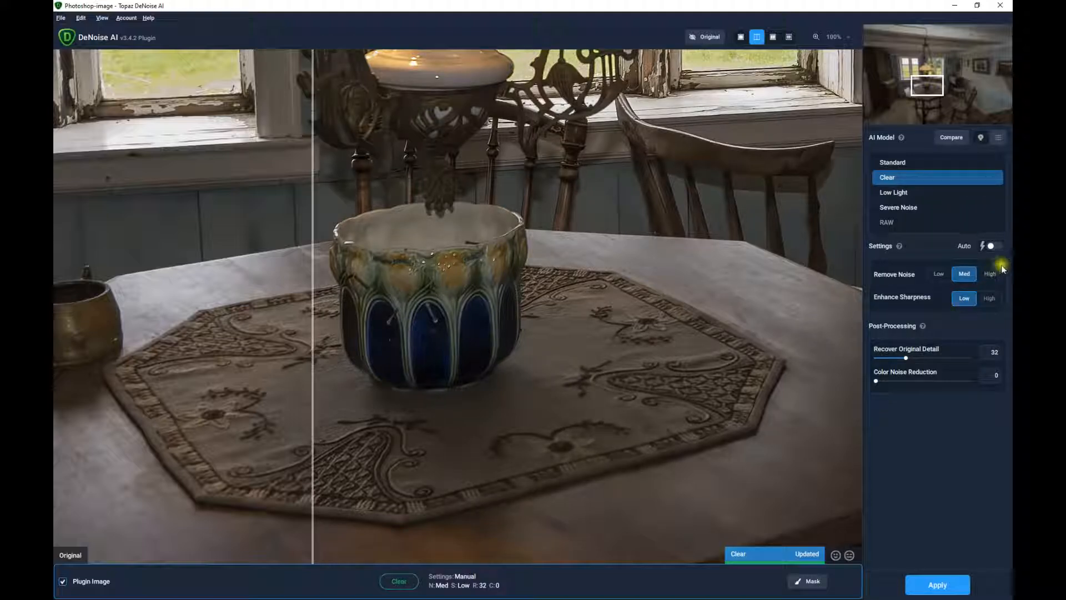
pyautogui.click(993, 247)
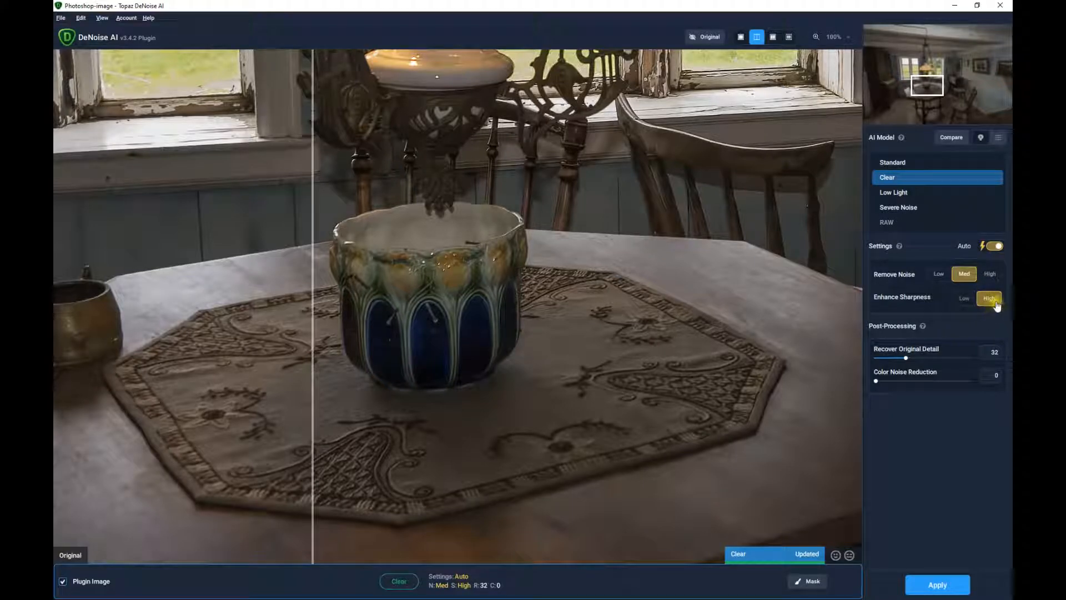
pyautogui.click(961, 305)
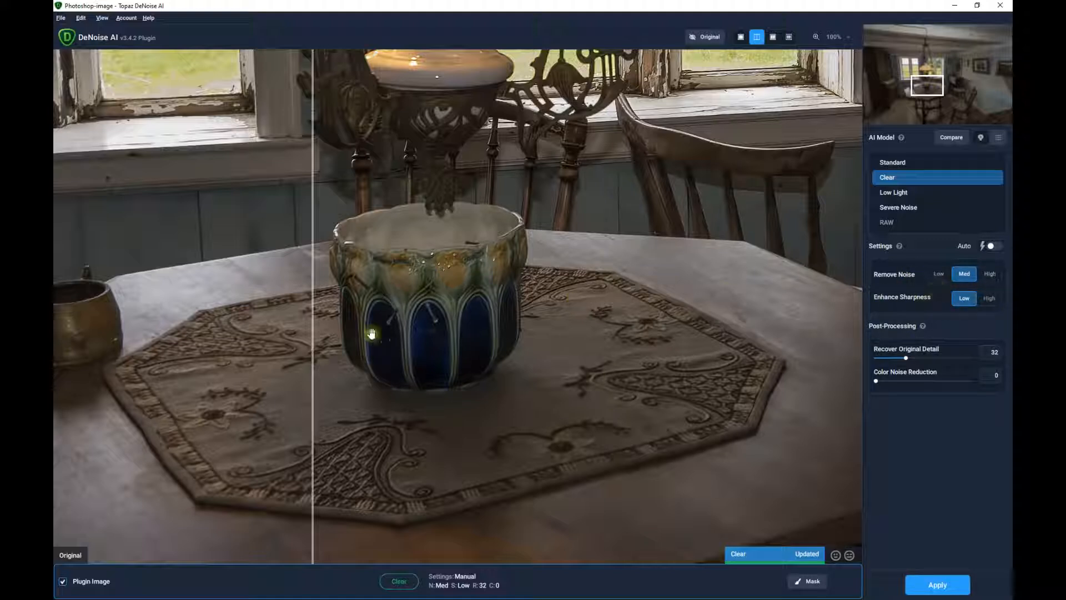
pyautogui.moveTo(315, 333); pyautogui.dragTo(279, 277)
pyautogui.click(935, 582)
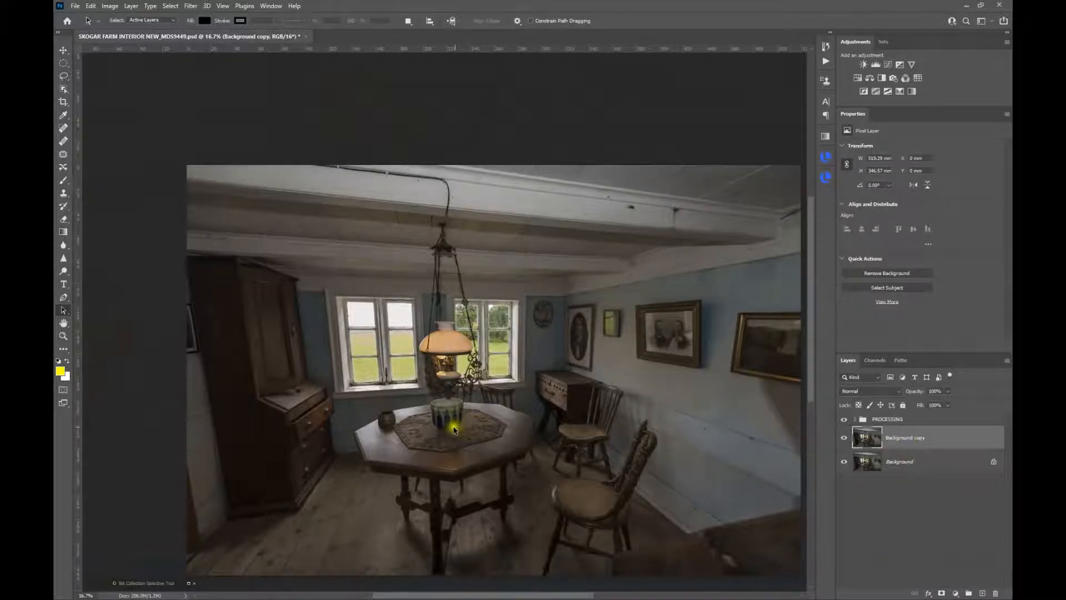
# - Compare the ceramic bowl before and after denoising by hiding and showing the Background copy layer
pyautogui.scroll(3, 455, 427)
pyautogui.scroll(5, 455, 427)
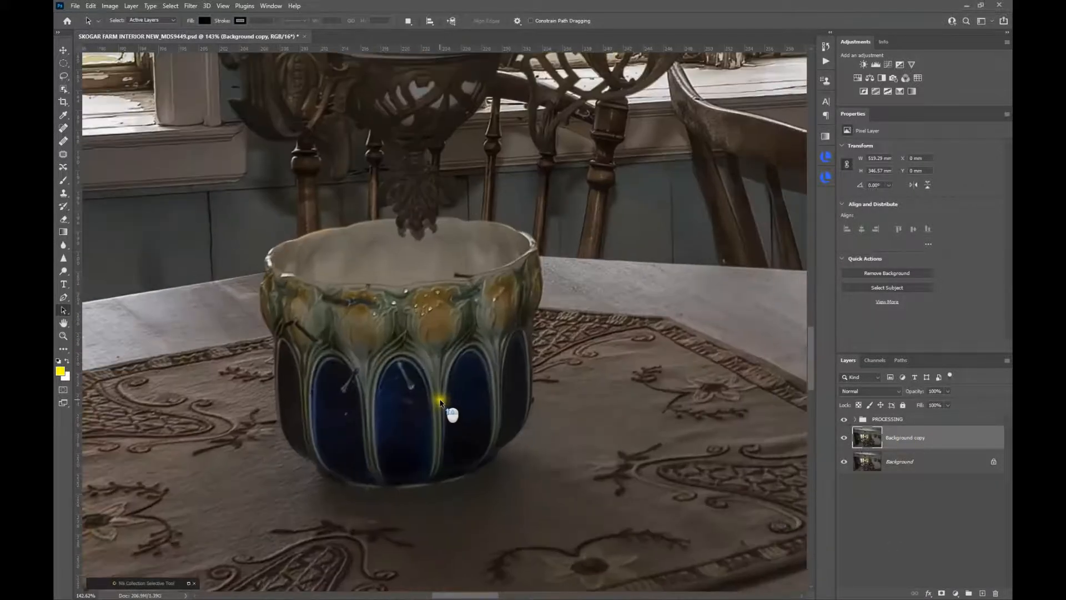
pyautogui.click(844, 438)
pyautogui.click(843, 438)
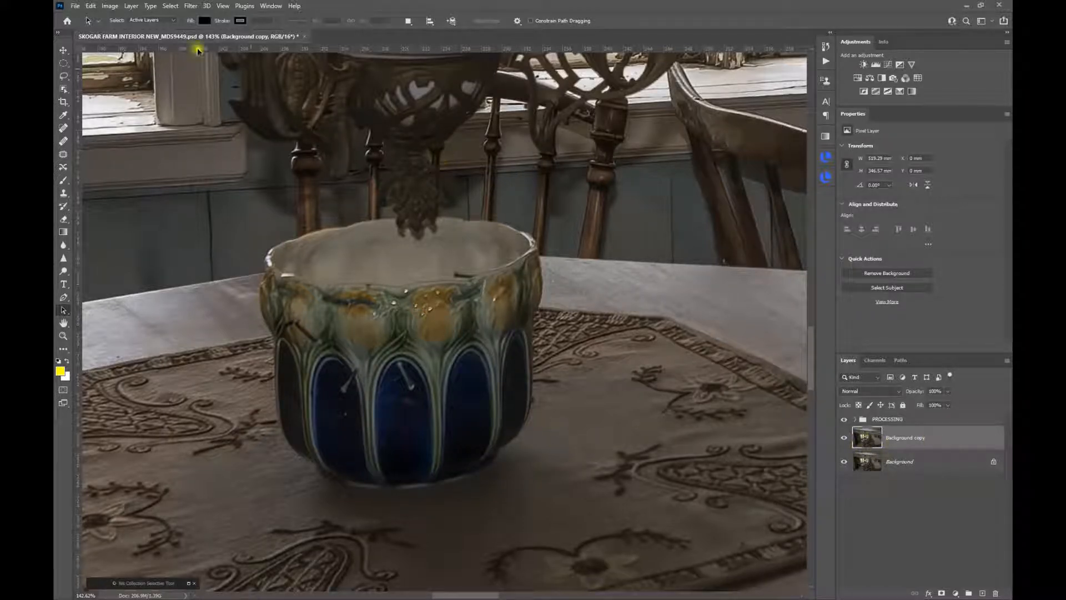
# - Open the Background copy layer in Topaz Sharpen AI and display four sharpening models side by side
pyautogui.click(188, 7)
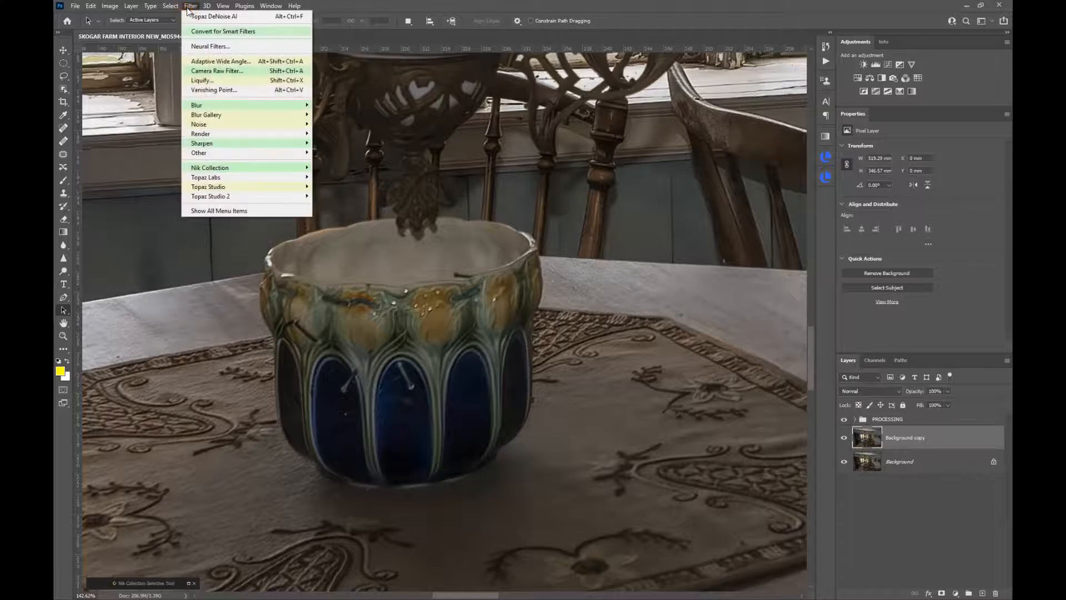
pyautogui.moveTo(191, 179)
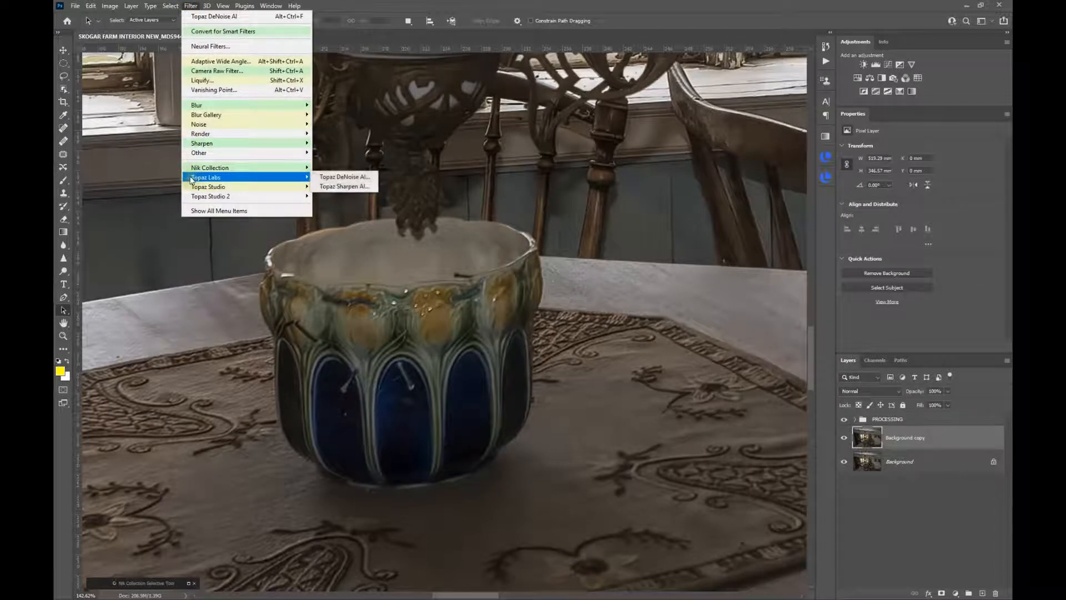
pyautogui.click(331, 187)
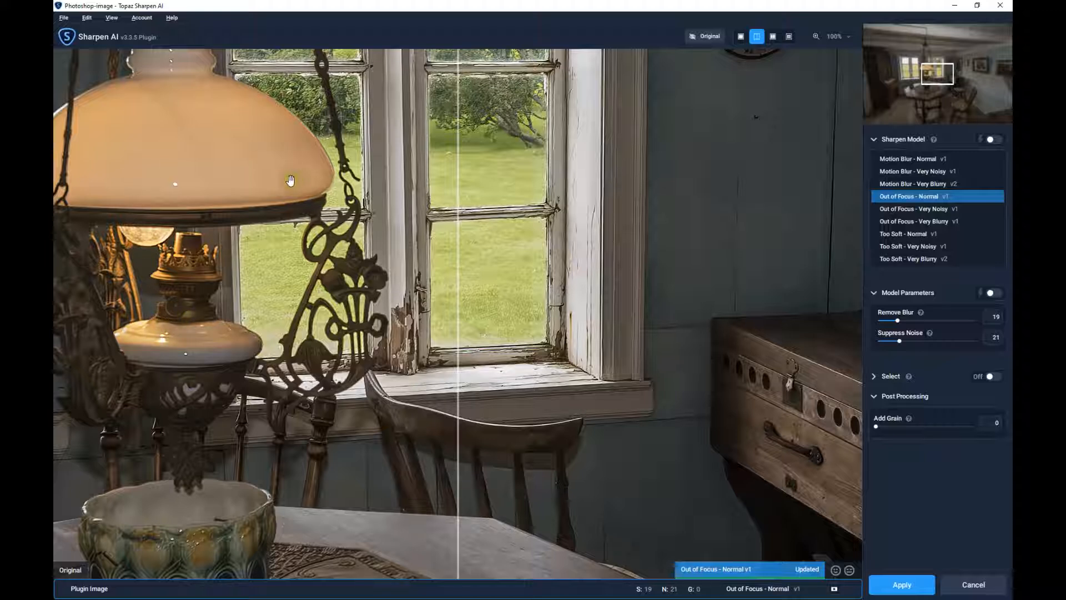
pyautogui.click(789, 38)
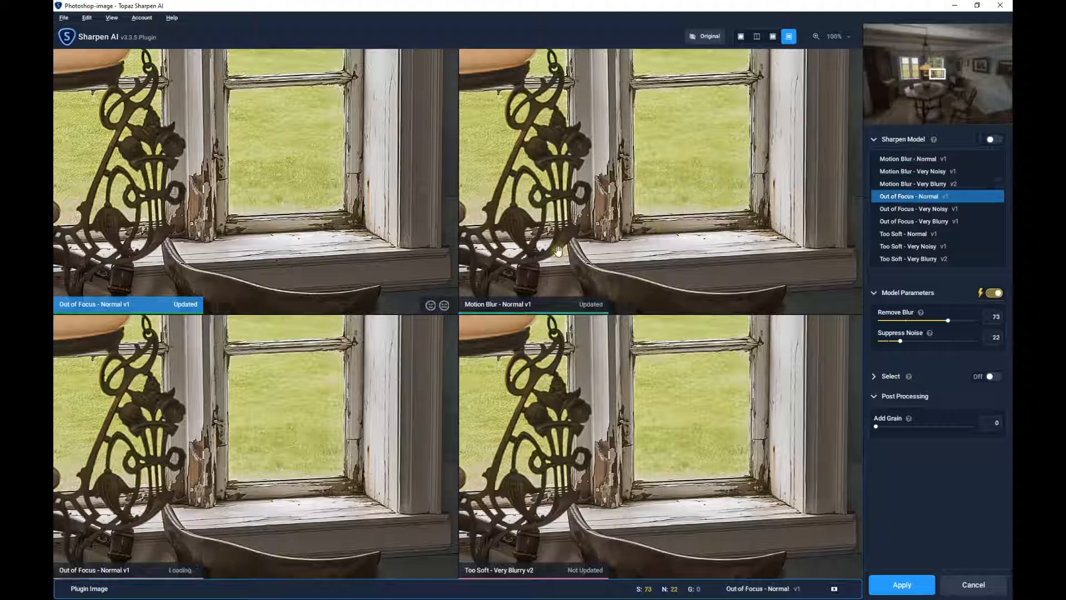
# - Compare the Out of Focus - Normal and Motion Blur - Normal sharpening previews on the ceramic bowl
pyautogui.moveTo(550, 254); pyautogui.dragTo(687, 90)
pyautogui.moveTo(596, 186); pyautogui.dragTo(704, 107)
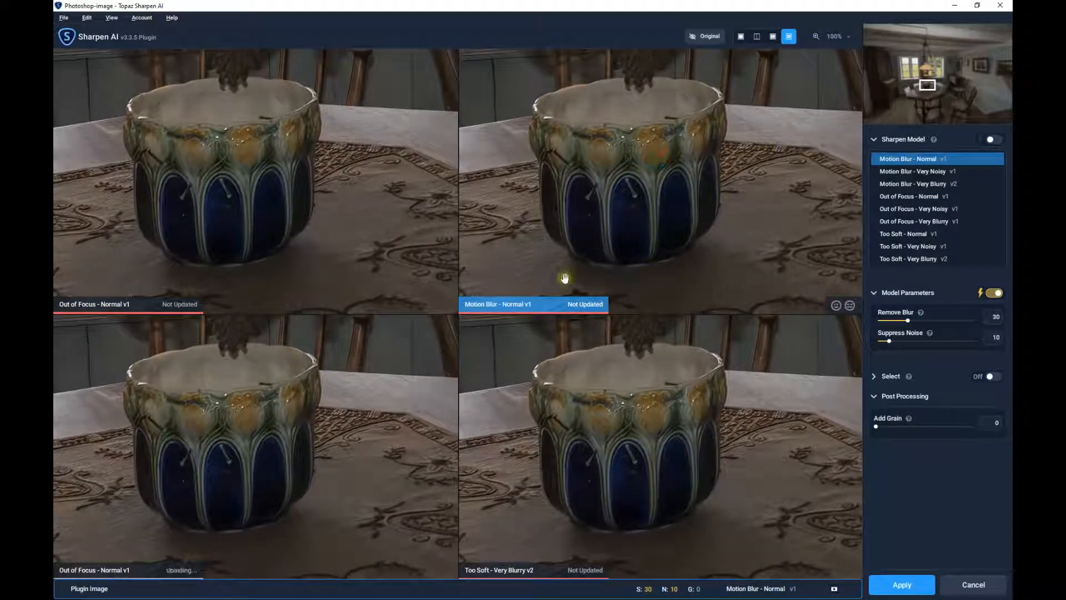
pyautogui.click(304, 434)
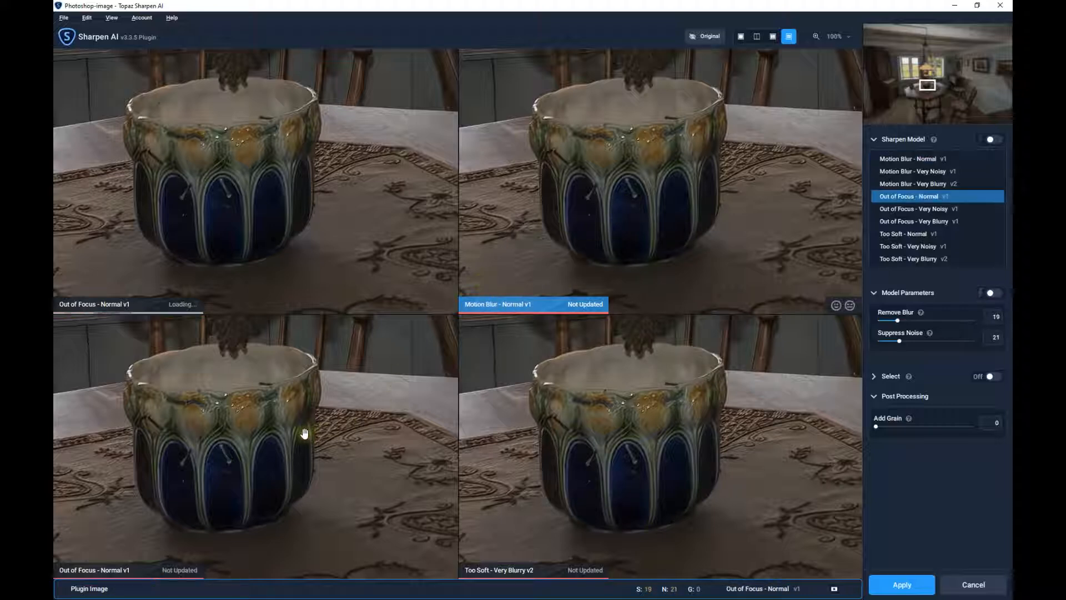
pyautogui.click(611, 229)
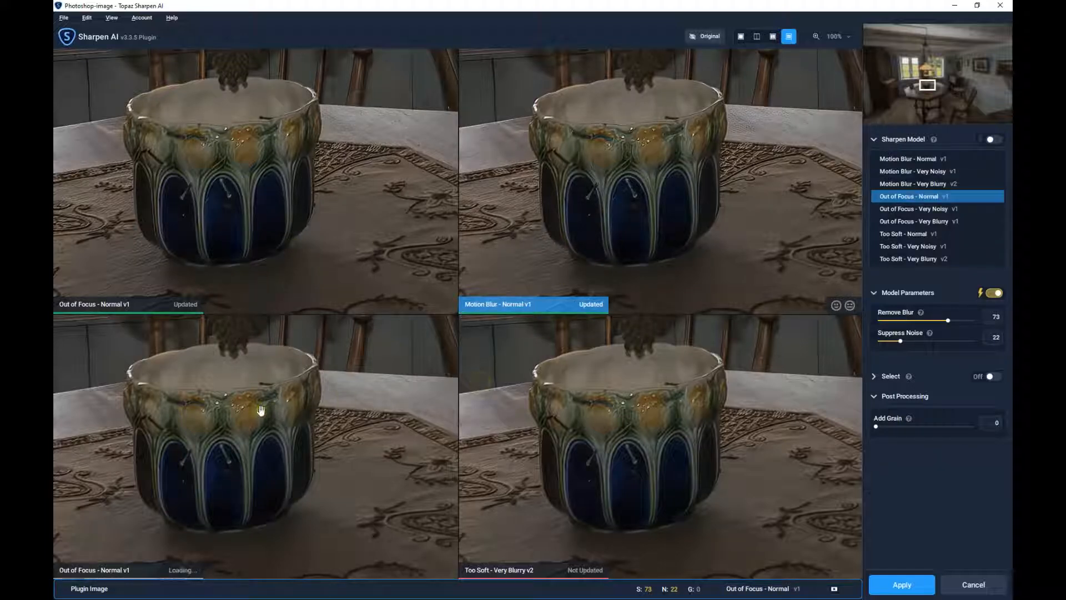
pyautogui.click(288, 461)
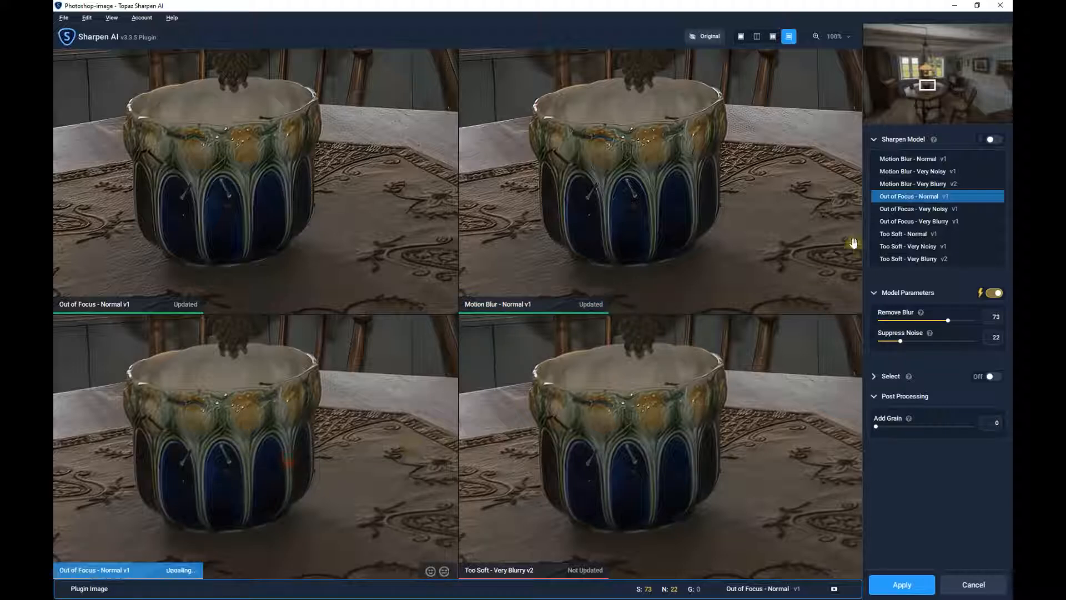
# - Preview the Too Soft - Very Blurry and Too Soft - Very Noisy models on the bowl in the two lower comparison views
pyautogui.click(922, 259)
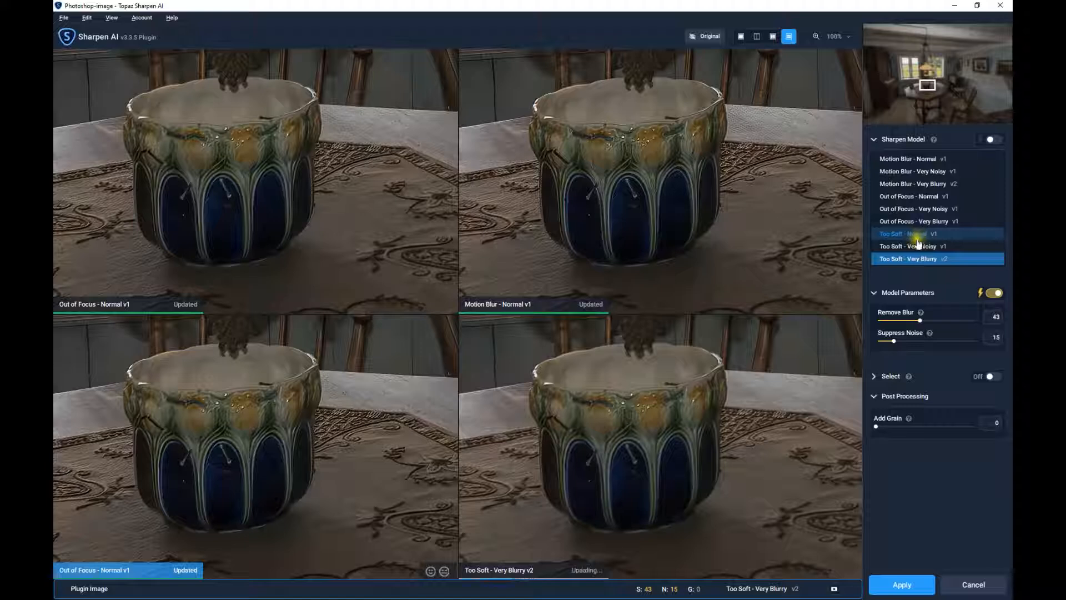
pyautogui.click(915, 260)
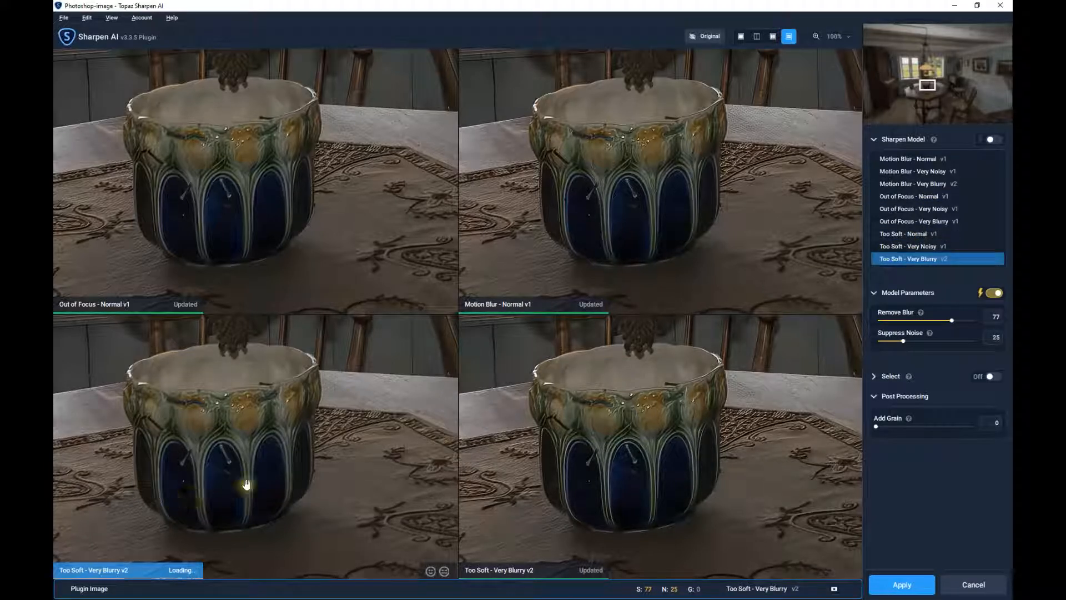
pyautogui.click(622, 469)
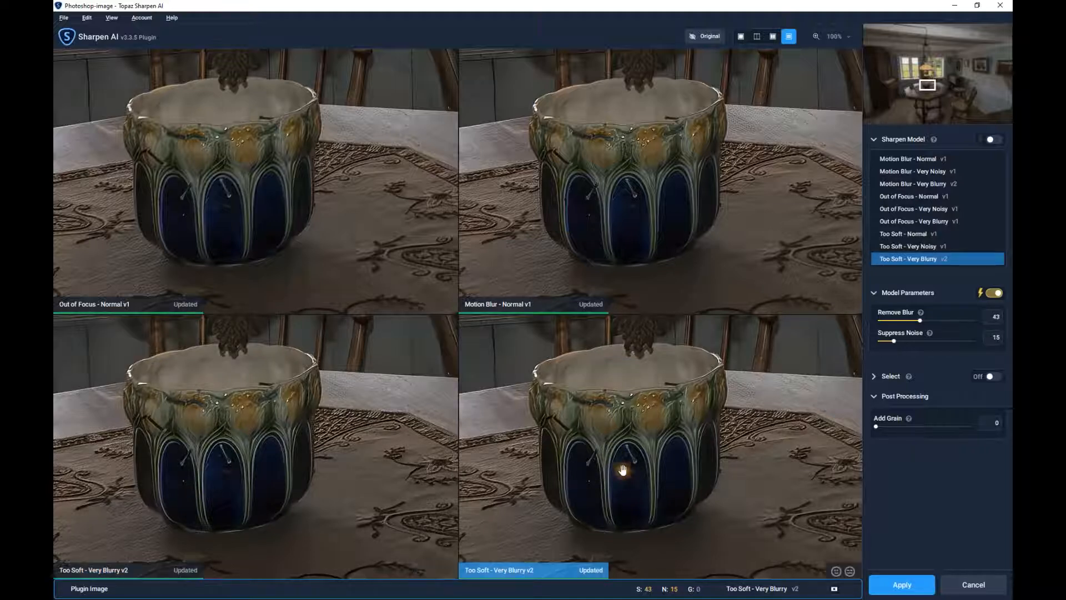
pyautogui.click(907, 247)
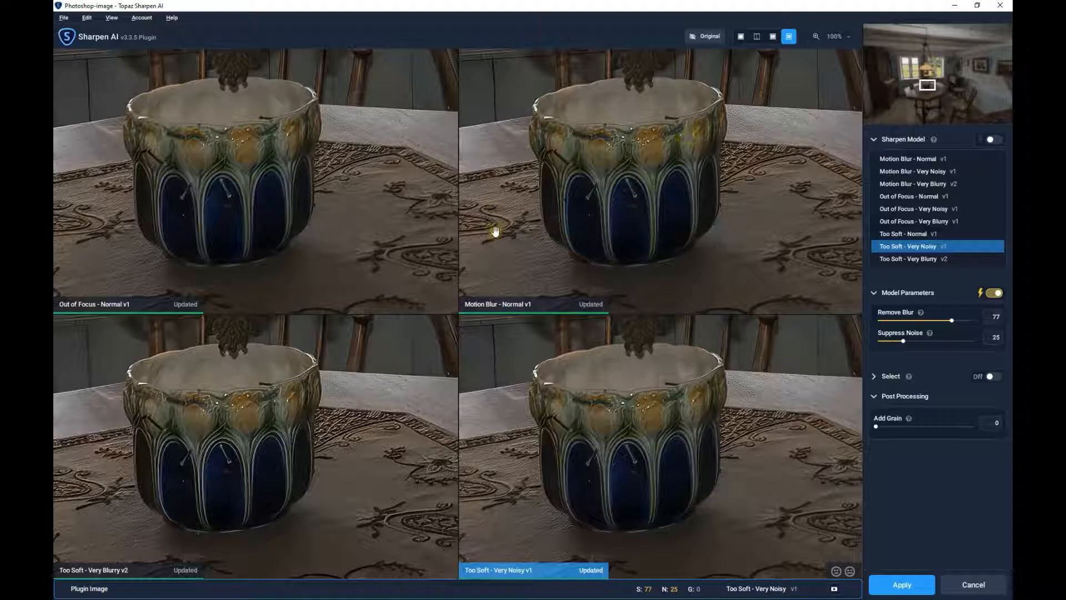
# - Choose the Motion Blur - Normal model, check it against the original in split view, and apply the sharpening
pyautogui.click(635, 203)
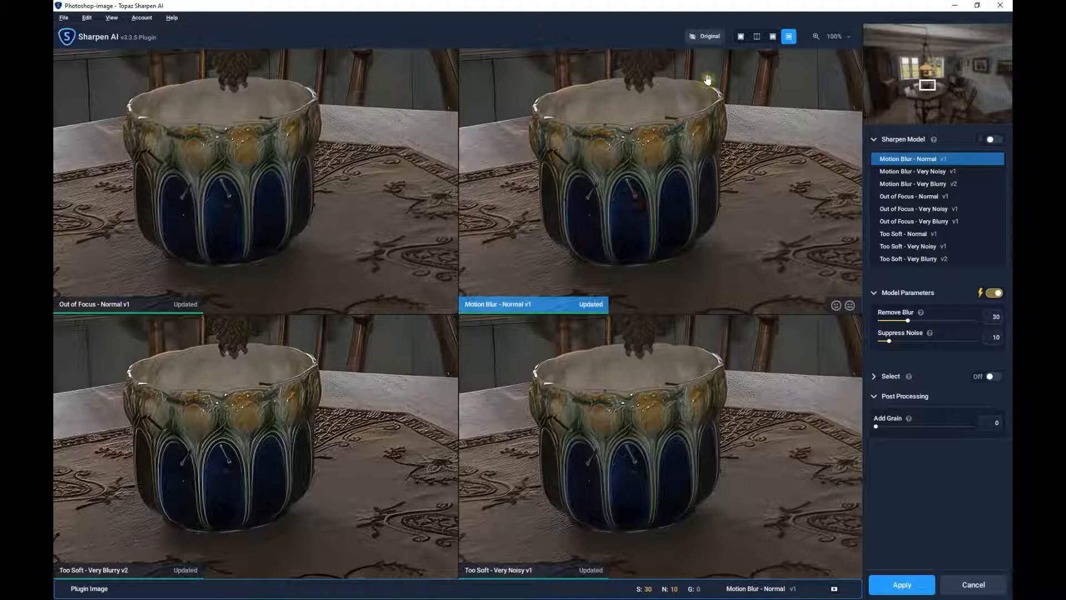
pyautogui.click(756, 36)
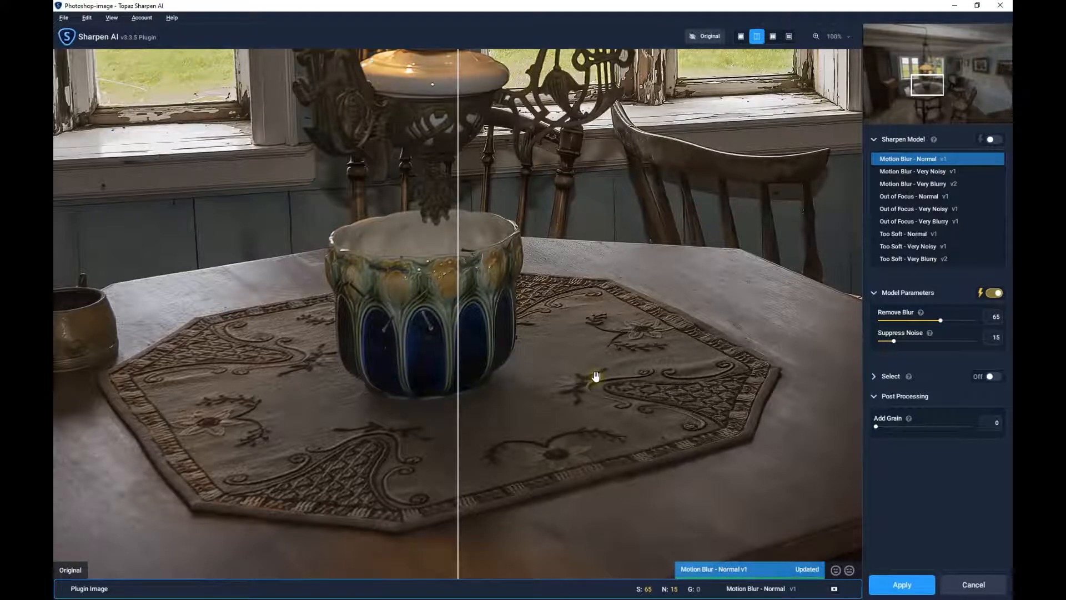
pyautogui.moveTo(455, 365); pyautogui.dragTo(204, 329)
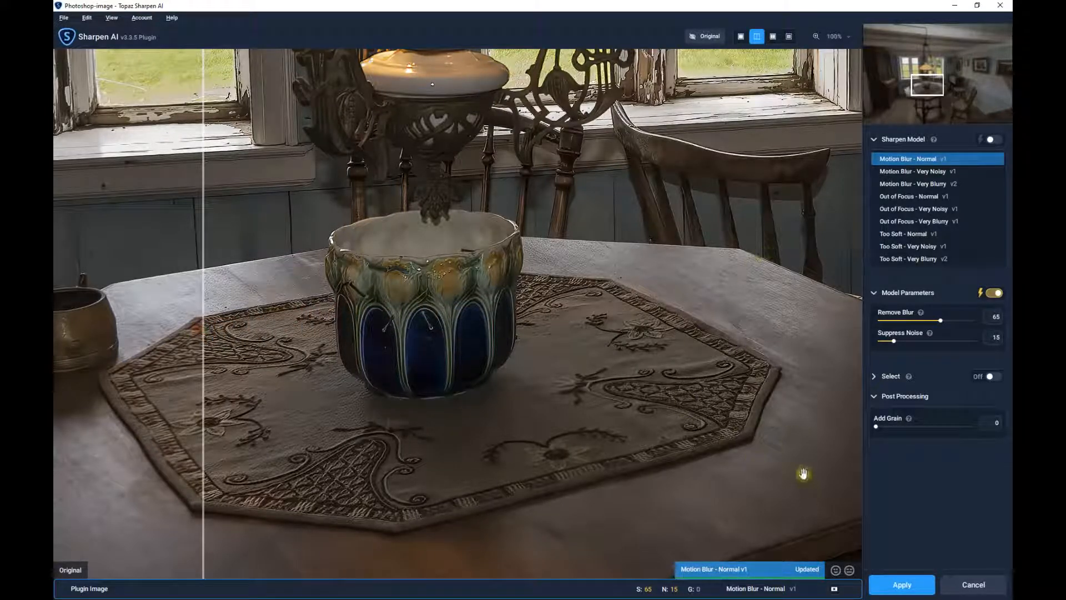
pyautogui.click(911, 585)
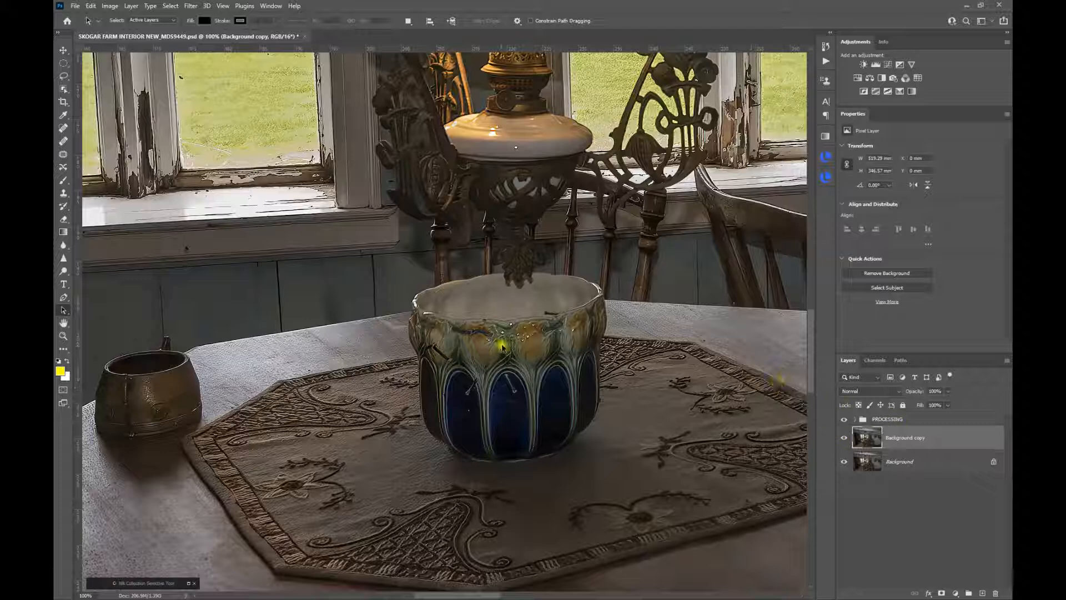
# - Compare the ceramic bowl before and after sharpening by hiding and showing the Background copy layer, and inspect the whole room
pyautogui.scroll(5, 527, 369)
pyautogui.scroll(2, 530, 372)
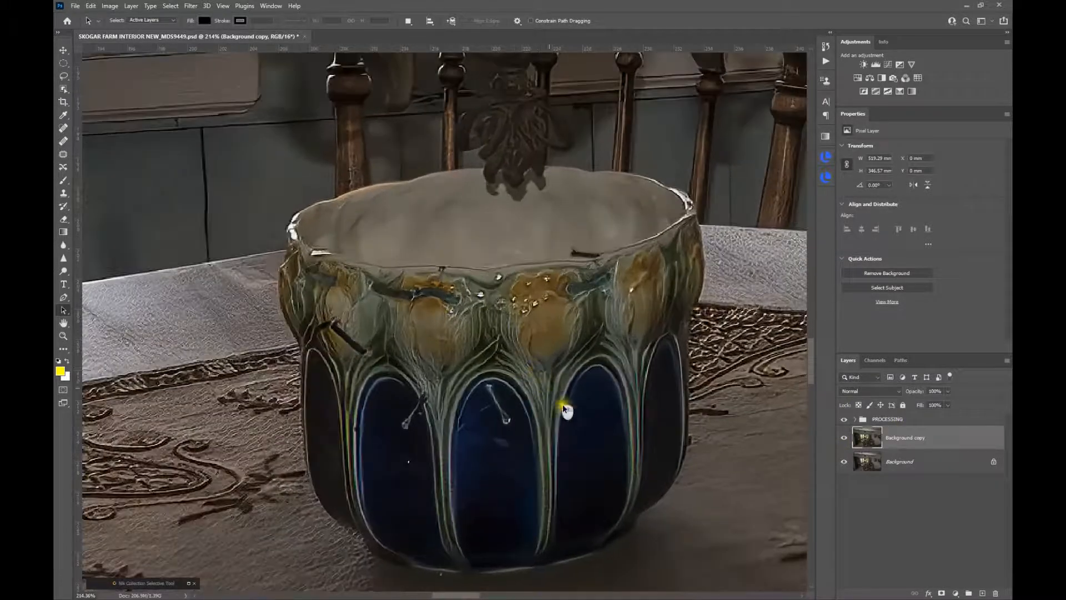
pyautogui.click(844, 438)
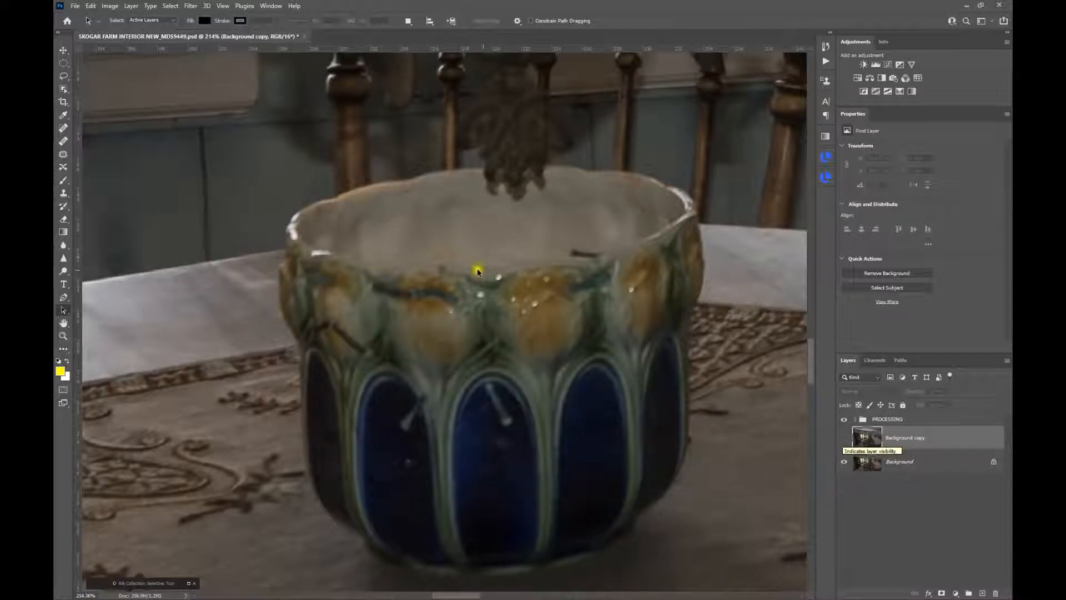
pyautogui.click(842, 438)
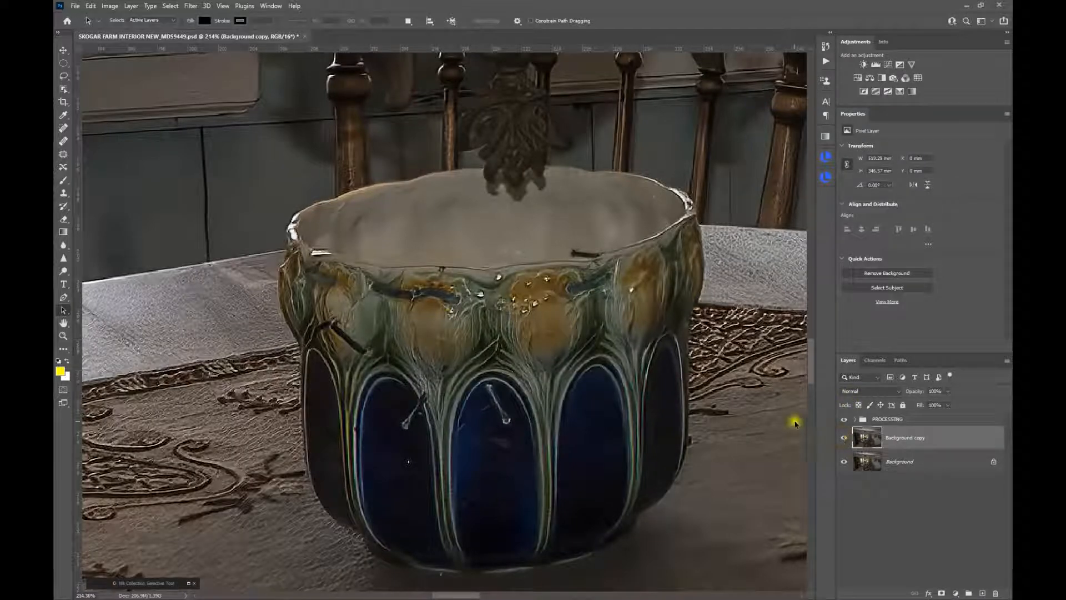
pyautogui.scroll(-3, 592, 392)
pyautogui.scroll(-4, 592, 392)
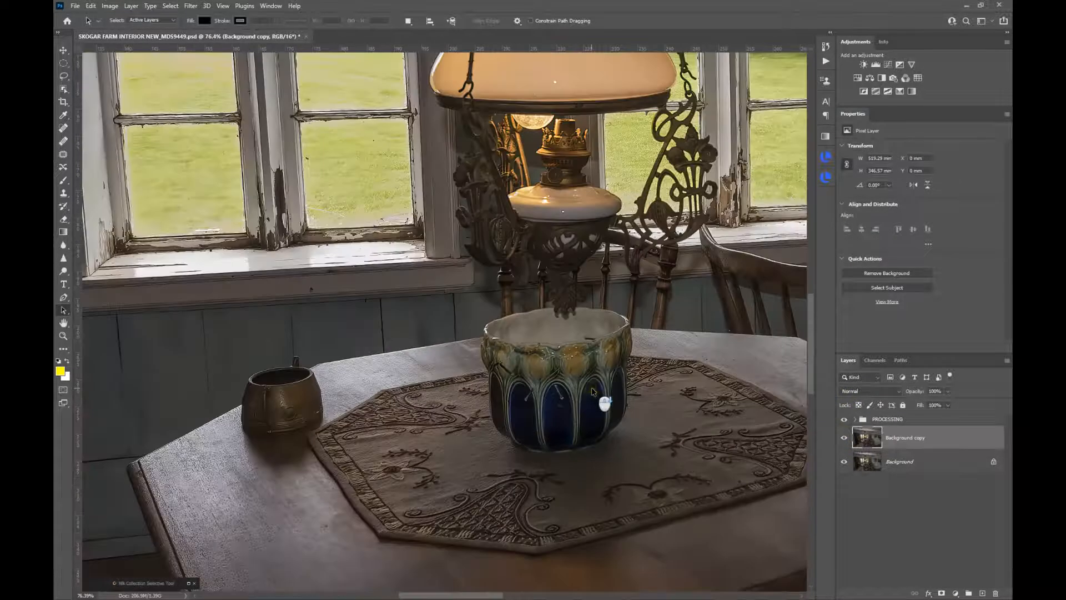
pyautogui.scroll(-4, 631, 393)
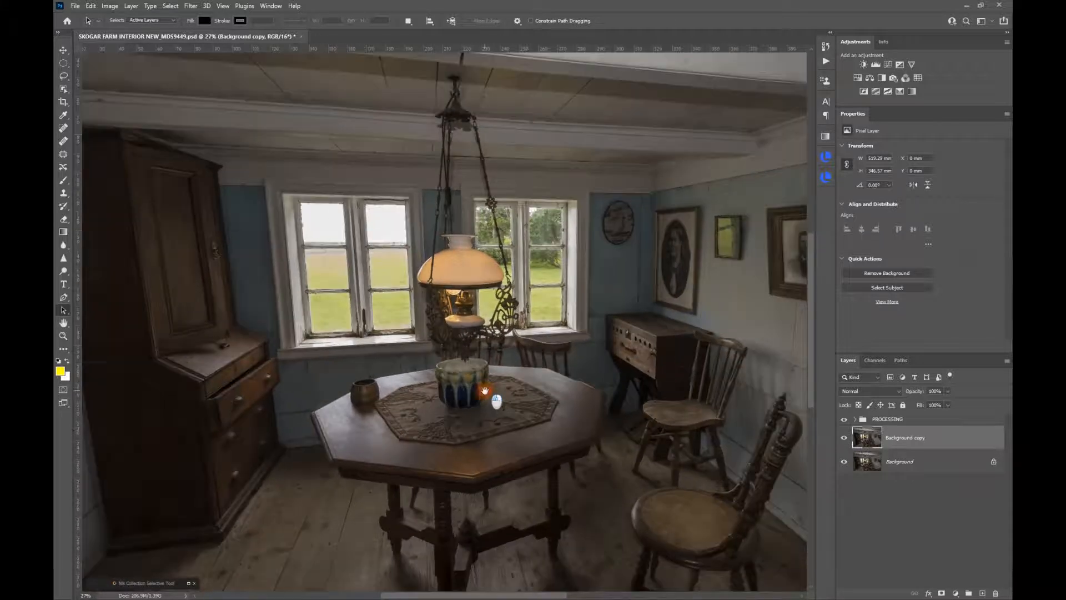
pyautogui.scroll(-3, 484, 393)
pyautogui.scroll(-3, 457, 361)
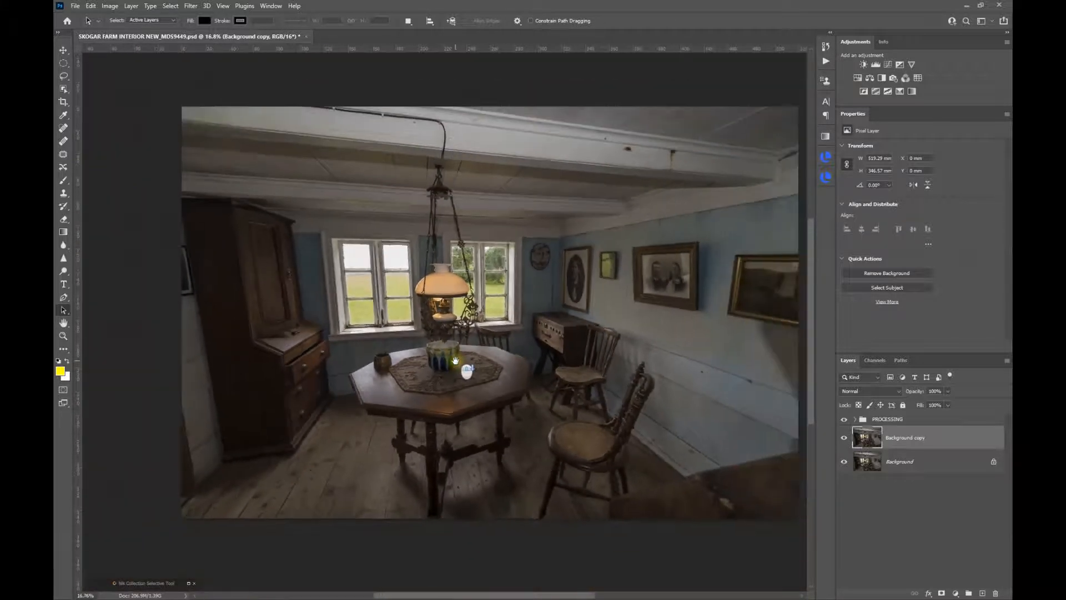
pyautogui.scroll(1, 432, 381)
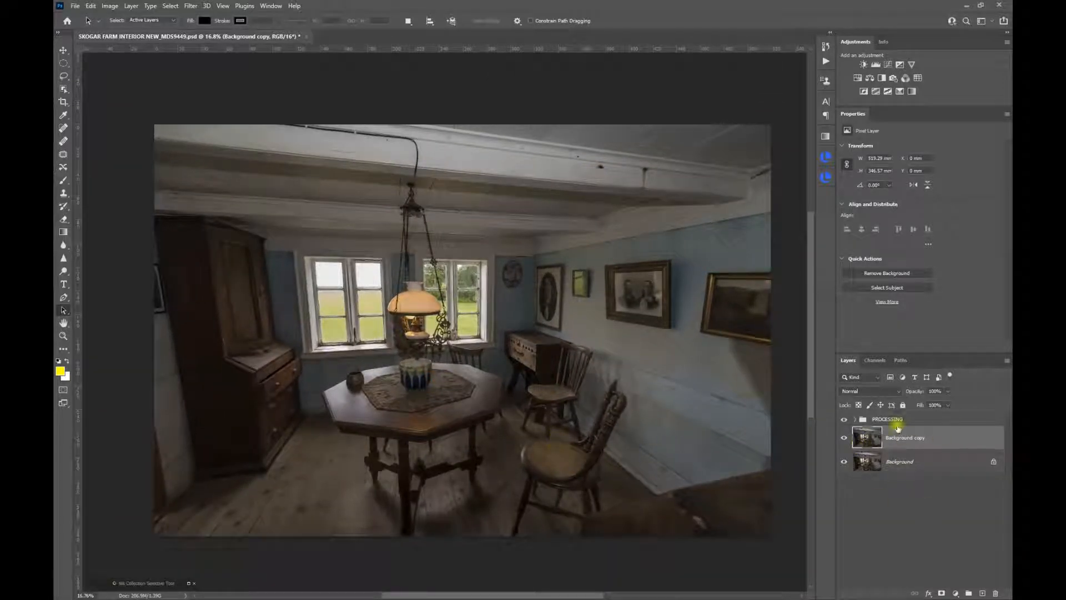
# - Rename the Background copy layer as DENOISE + S AI and open it in Silver Efex Pro 3 from the Nik Collection
pyautogui.click(911, 441)
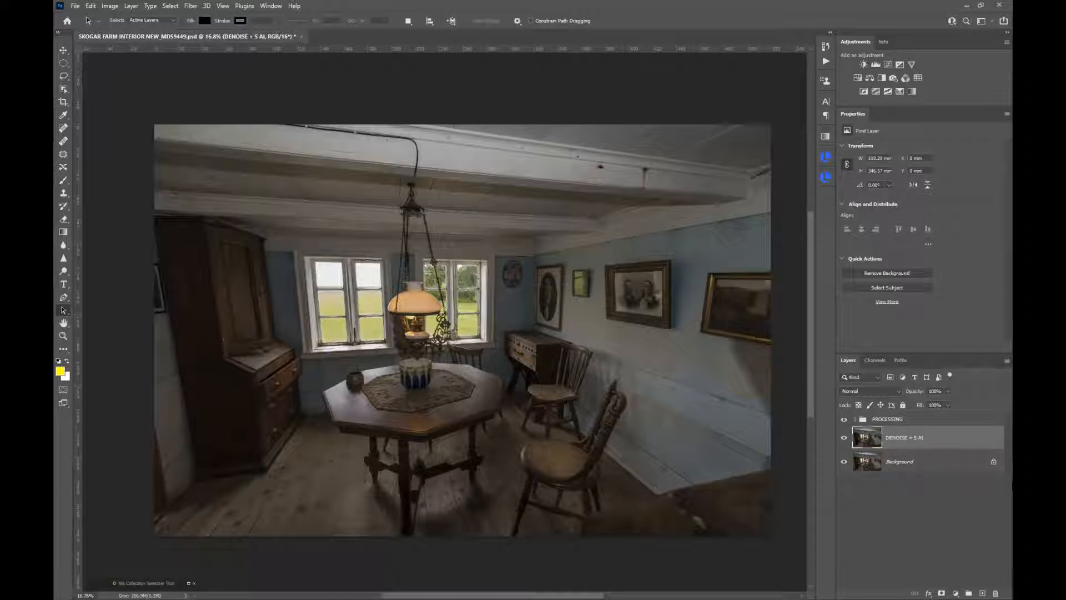
pyautogui.click(841, 419)
pyautogui.click(166, 579)
pyautogui.moveTo(166, 579); pyautogui.dragTo(758, 20)
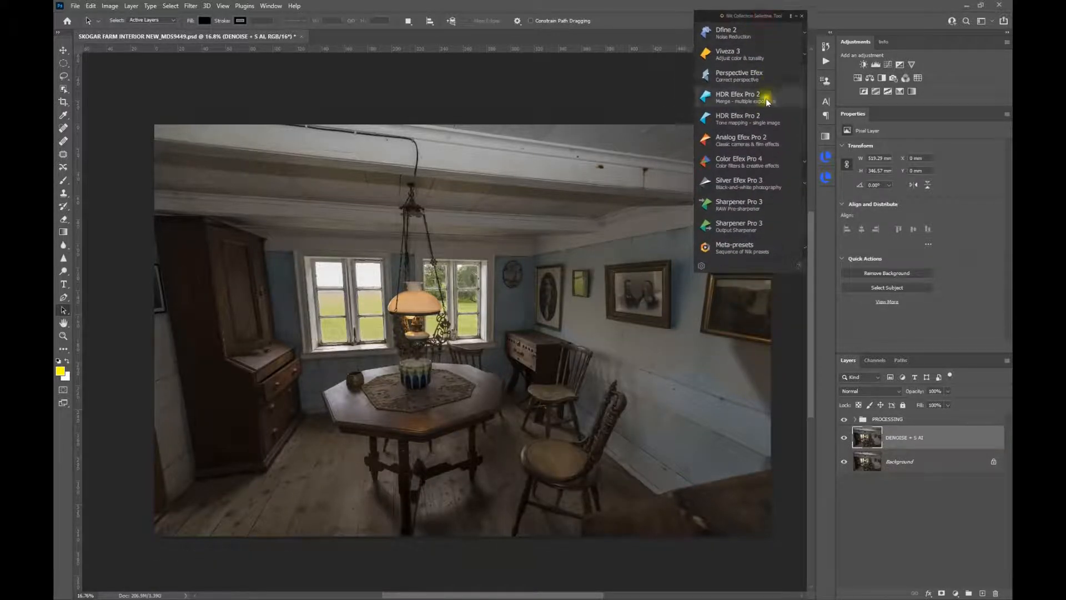
pyautogui.click(762, 185)
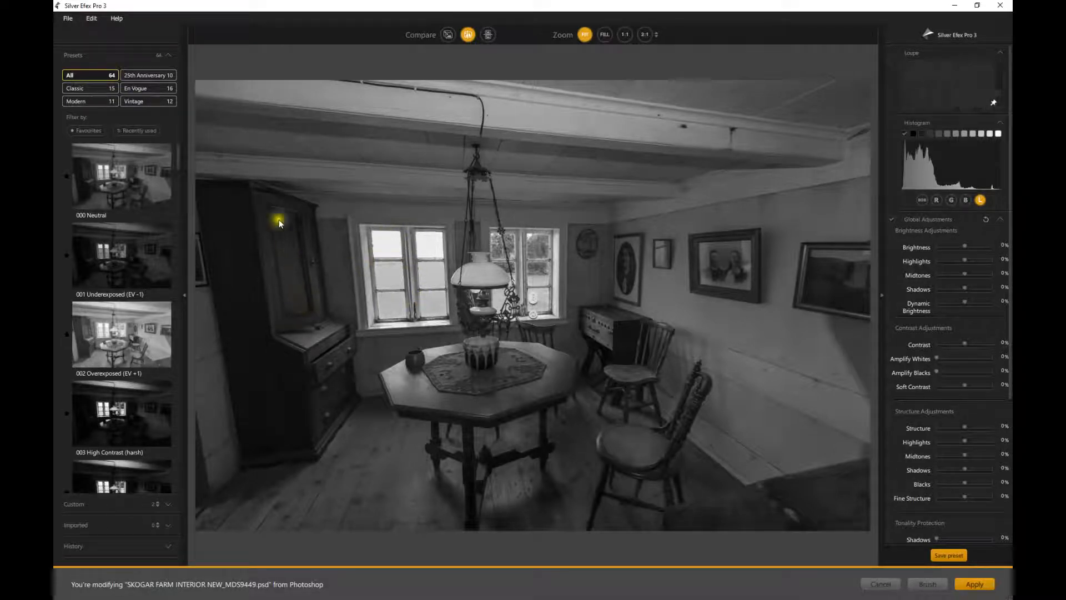
# - Choose the favourite preset 005 High Structure (harsh), check it in split view, and apply it to the image
pyautogui.click(89, 131)
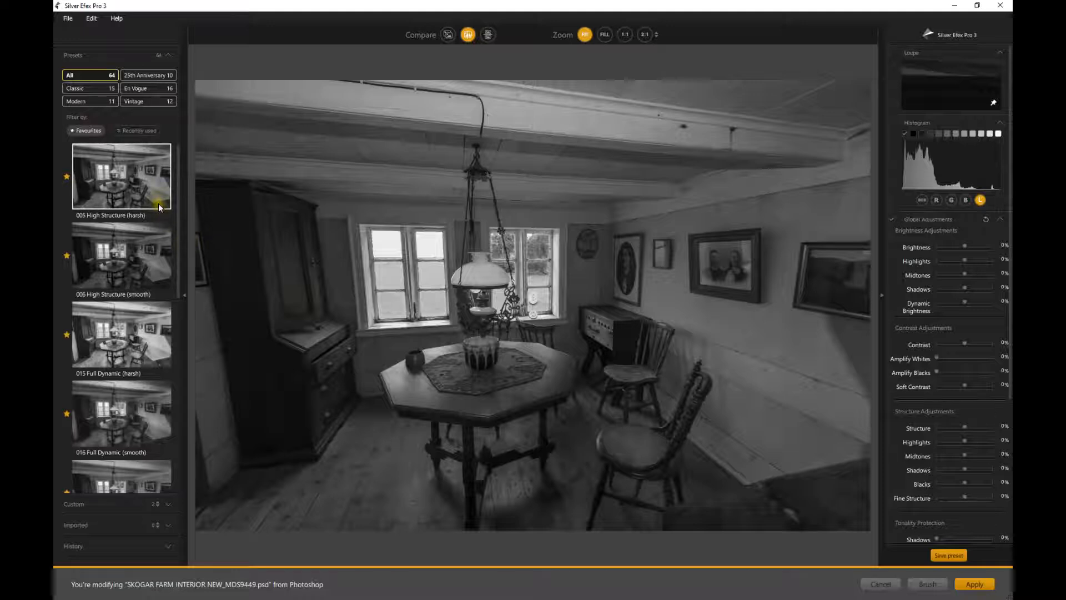
pyautogui.click(126, 183)
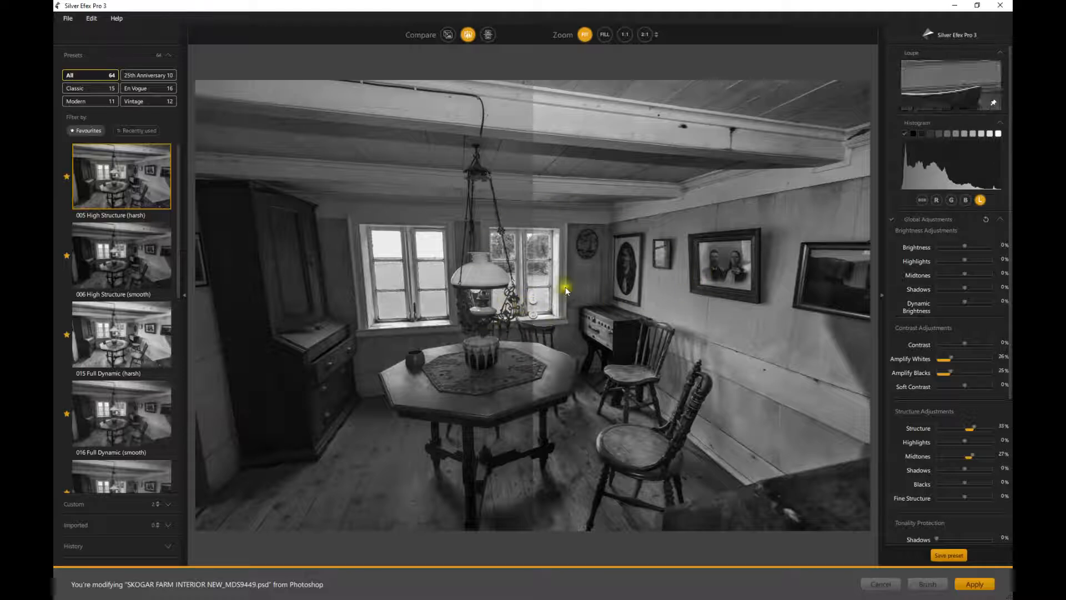
pyautogui.moveTo(533, 301); pyautogui.dragTo(220, 272)
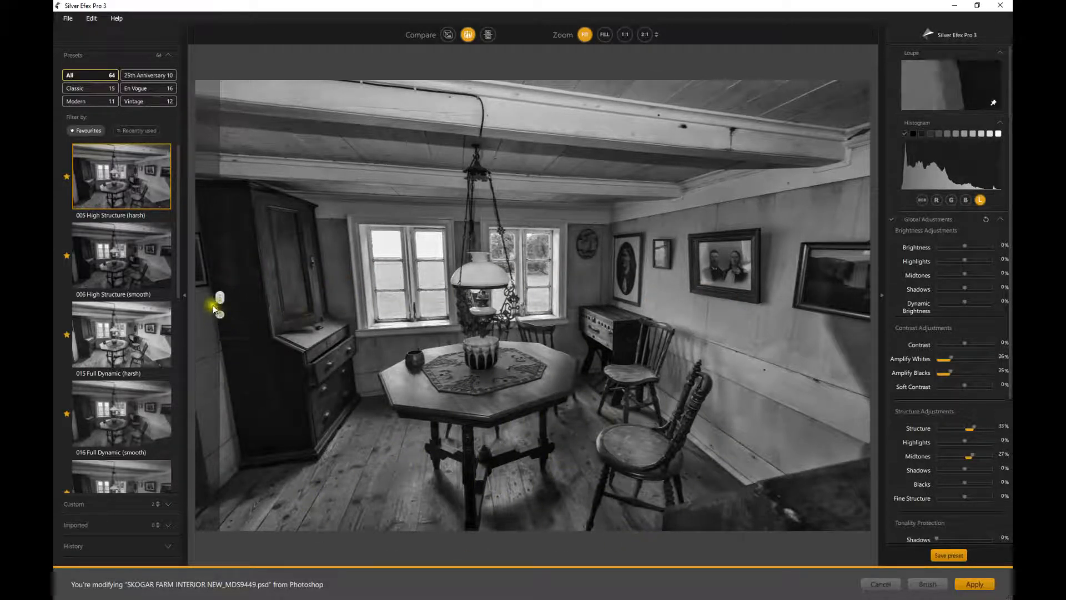
pyautogui.moveTo(221, 299); pyautogui.dragTo(244, 304)
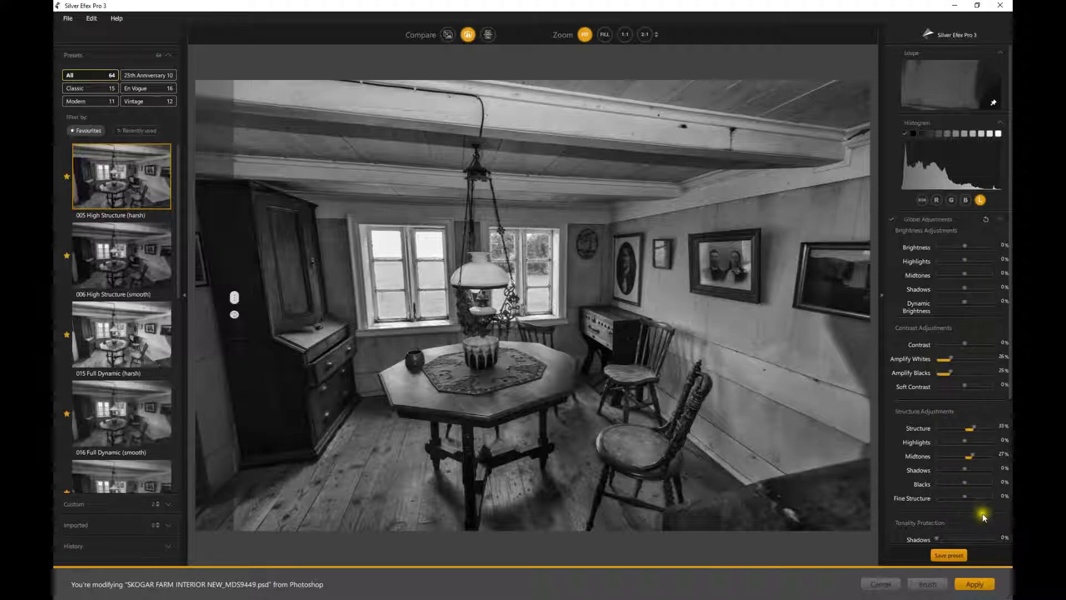
pyautogui.click(980, 587)
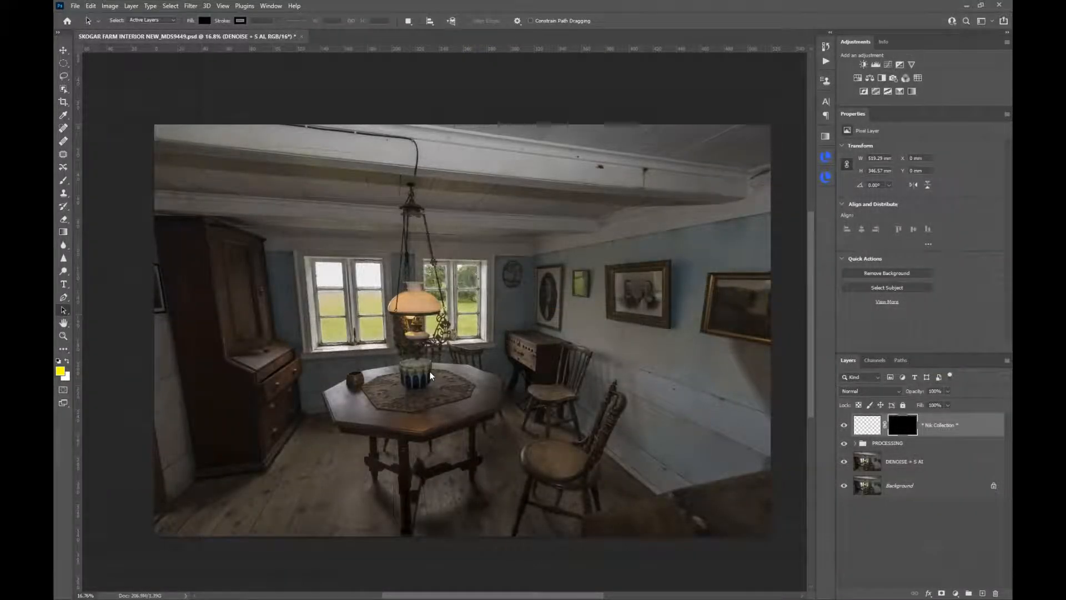
# - Move the Silver Efex Pro 3 layer below the PROCESSING group, directly above the DENOISE + S AI layer
pyautogui.click(947, 425)
pyautogui.moveTo(947, 425); pyautogui.dragTo(943, 446)
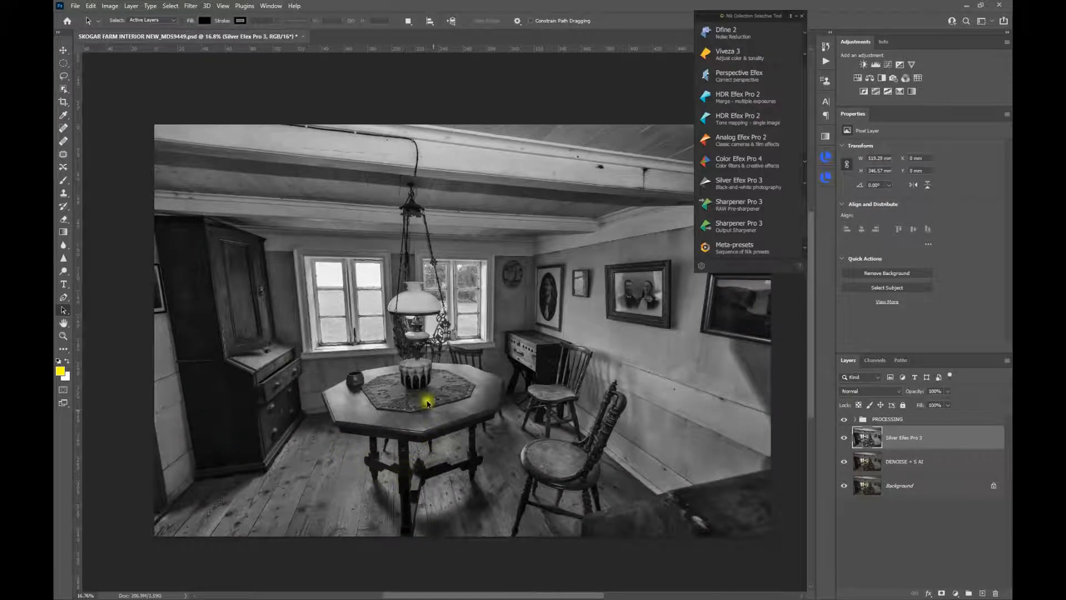
pyautogui.scroll(3, 423, 418)
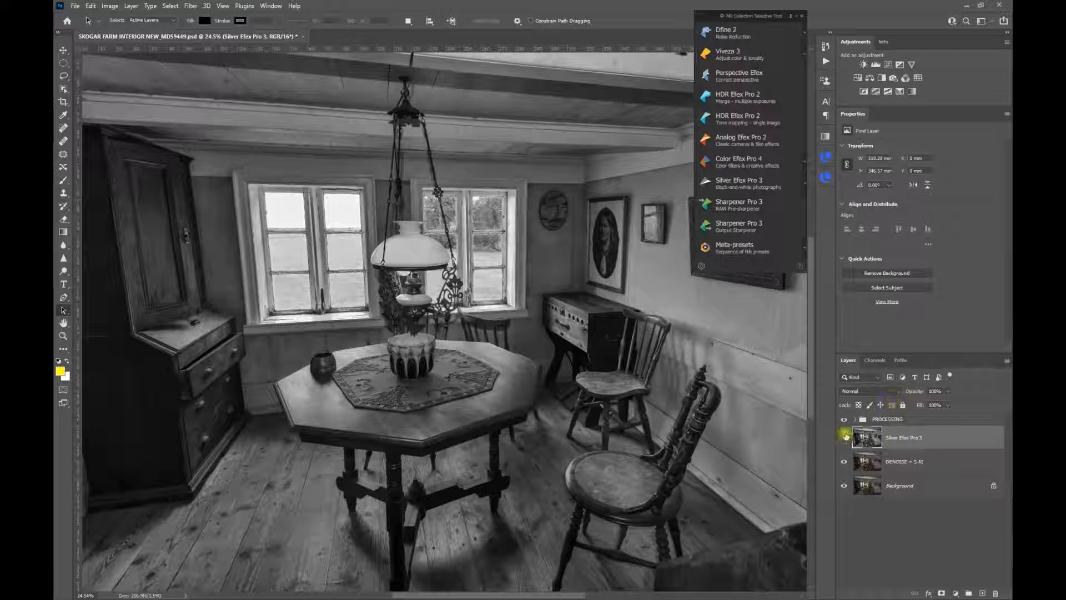
# - Set the Silver Efex Pro 3 layer's blend mode to Luminosity and its opacity to 49%
pyautogui.click(867, 440)
pyautogui.click(872, 396)
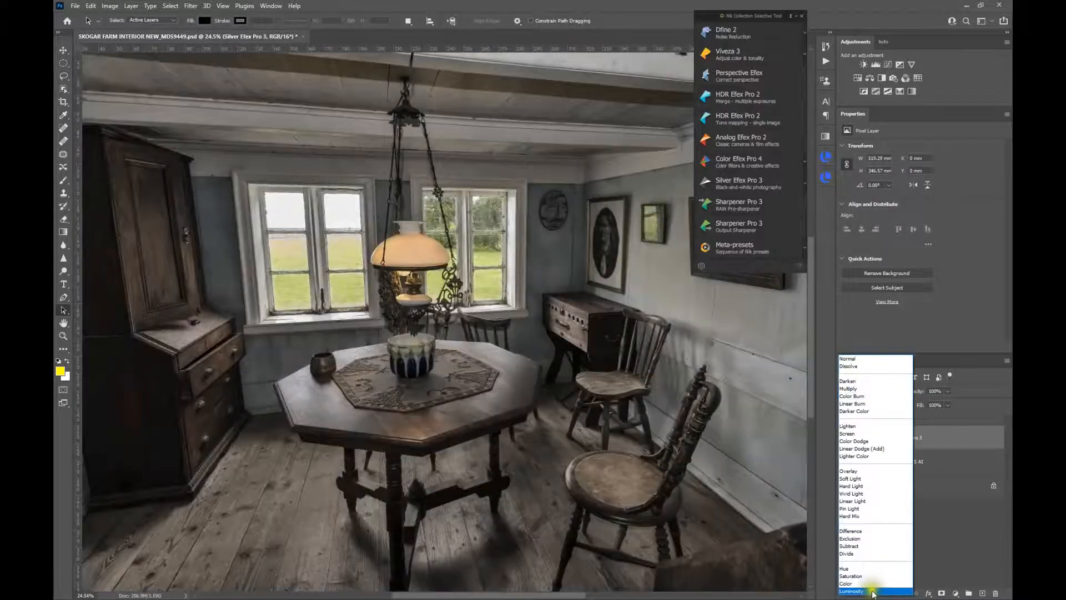
pyautogui.click(870, 592)
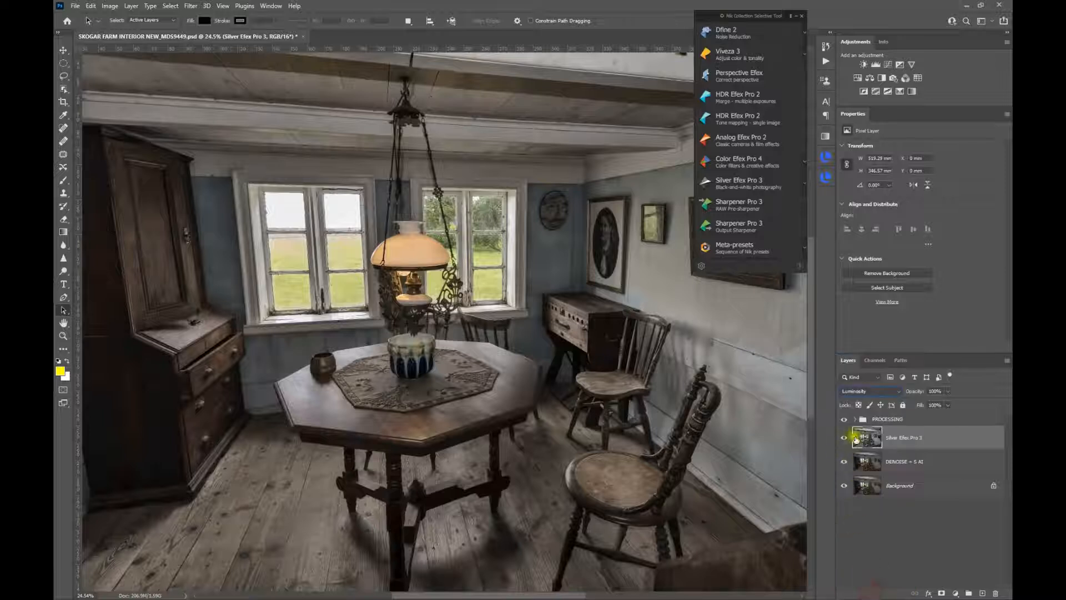
pyautogui.moveTo(920, 393); pyautogui.dragTo(895, 395)
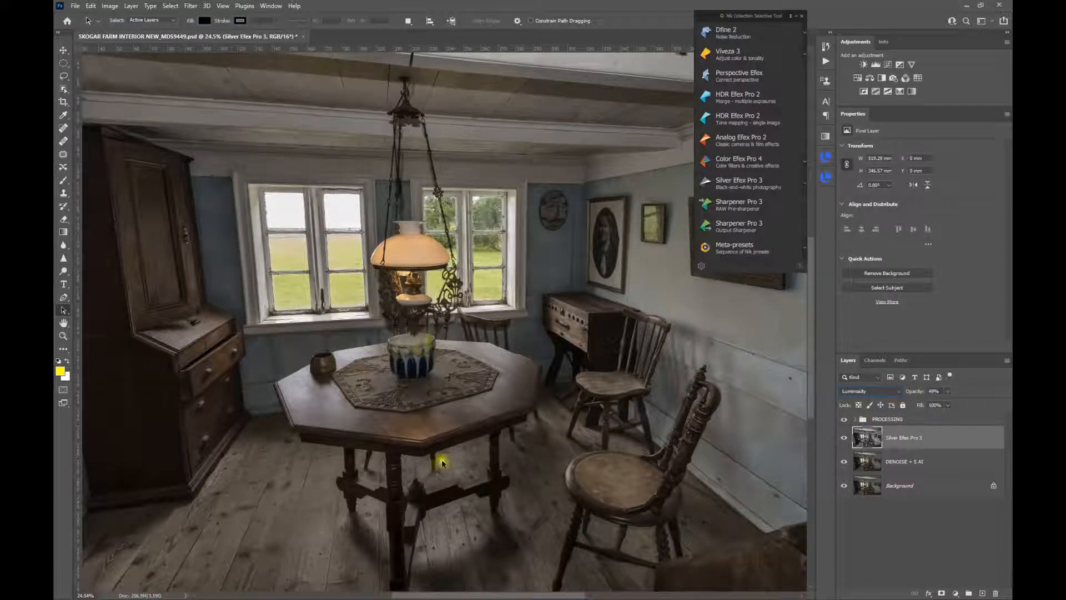
# - Compare the whole room with and without the Silver Efex Pro 3 layer by hiding and showing it
pyautogui.scroll(-2, 509, 470)
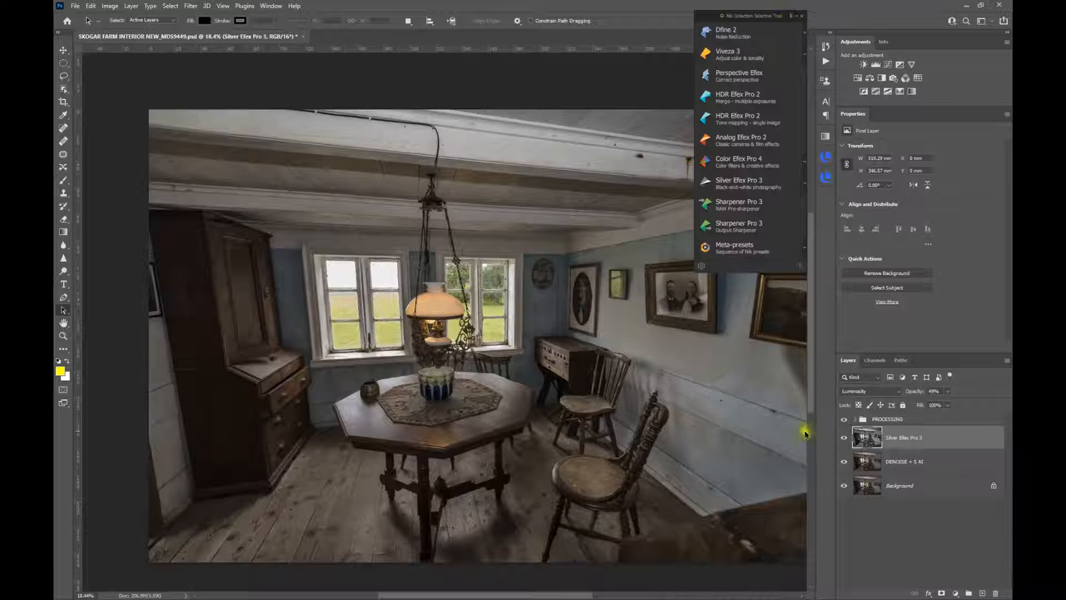
pyautogui.click(844, 439)
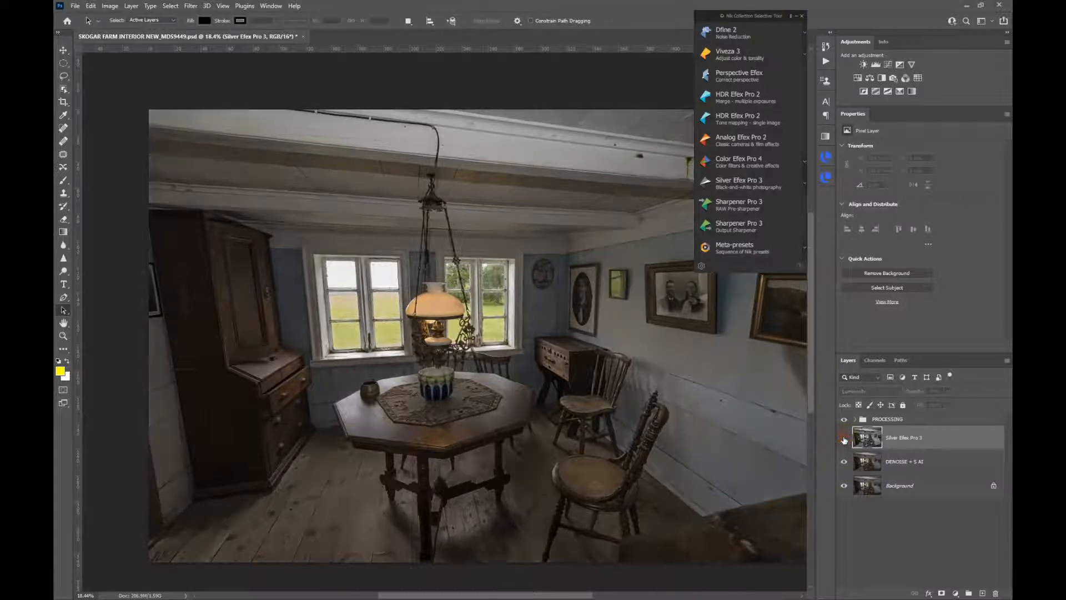
pyautogui.click(843, 439)
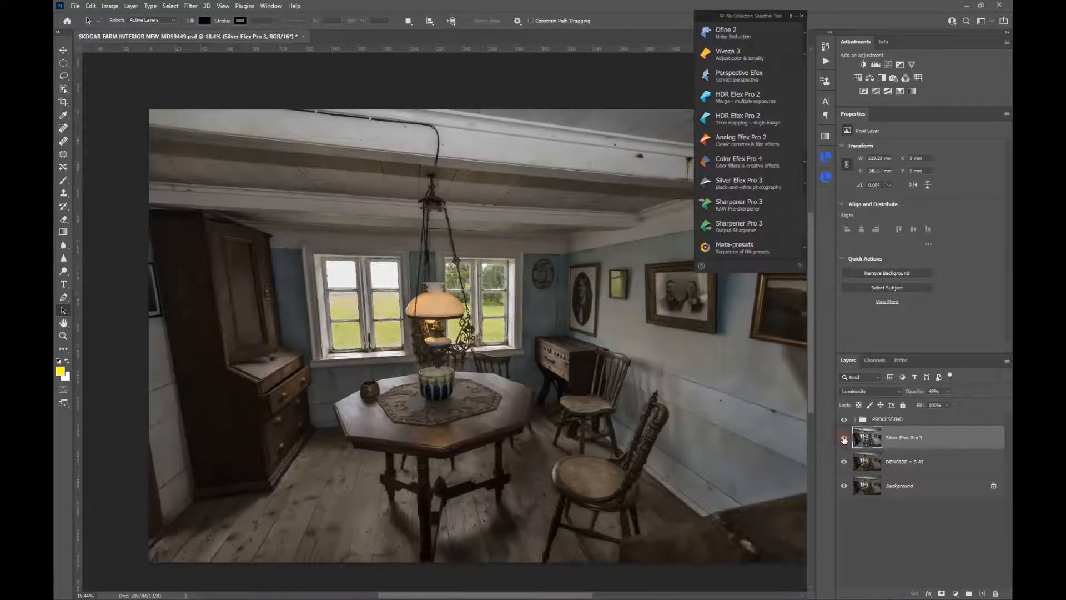
# - Open Color Efex Pro 4 on the image and replace the Glamour Glow filter with Tonal Contrast's 01 - Default preset
pyautogui.click(844, 439)
pyautogui.click(752, 162)
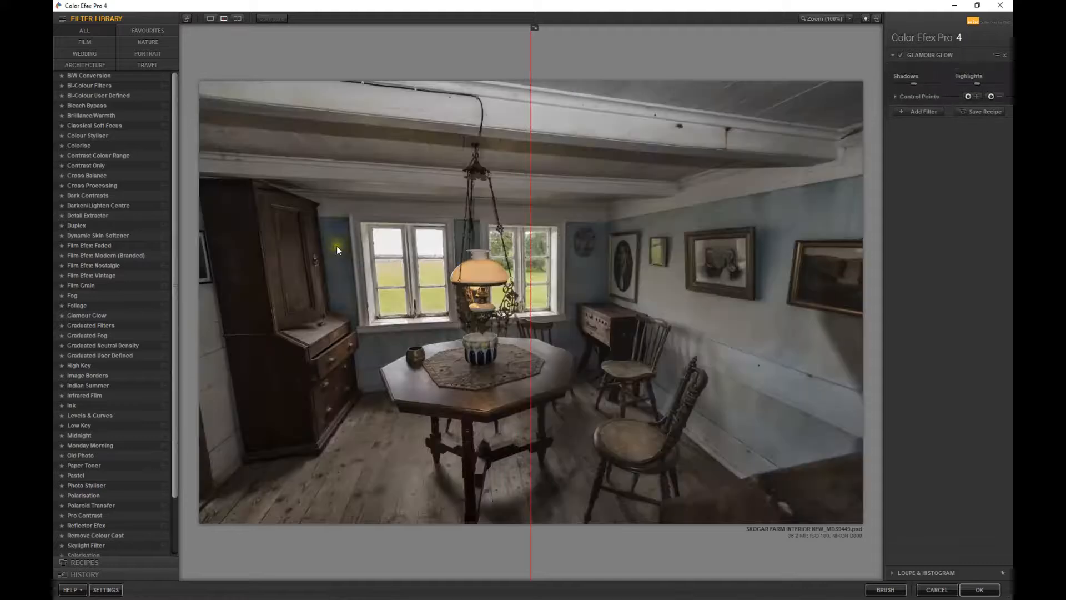
pyautogui.scroll(-2, 89, 467)
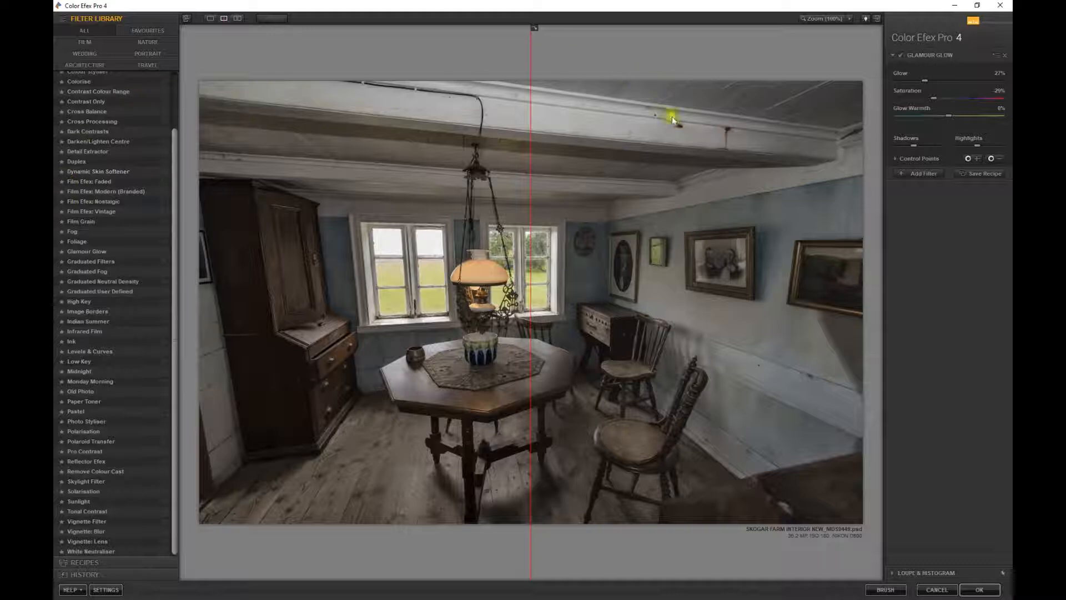
pyautogui.click(1004, 55)
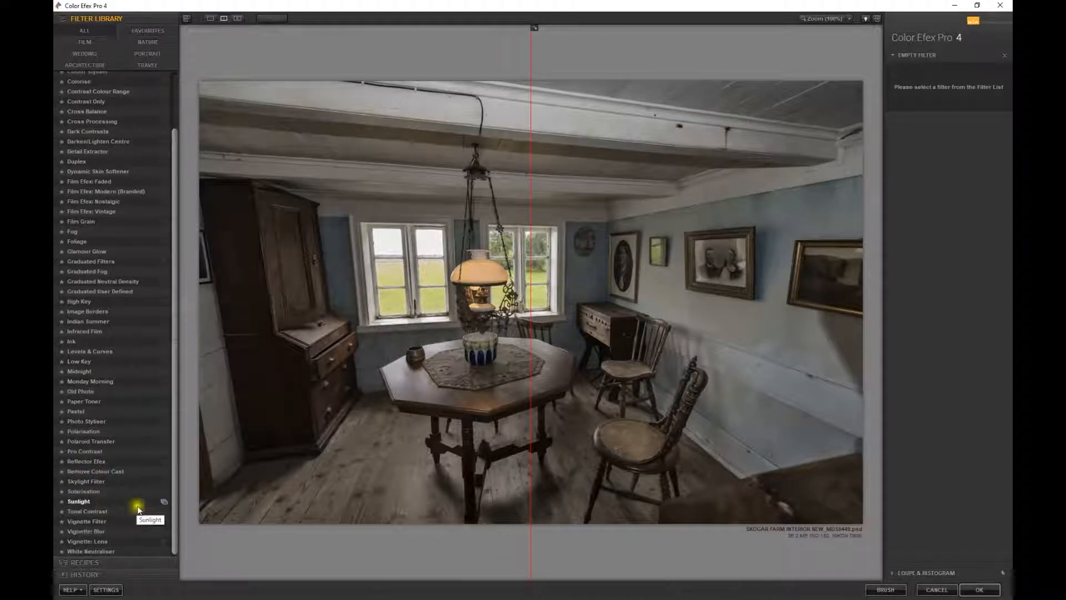
pyautogui.click(163, 512)
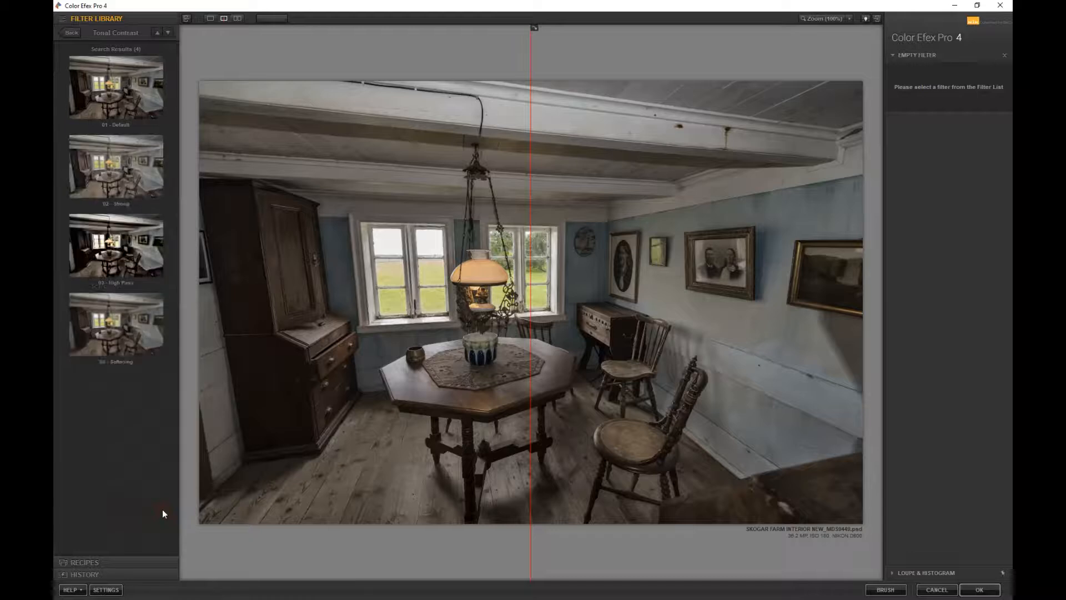
pyautogui.click(127, 93)
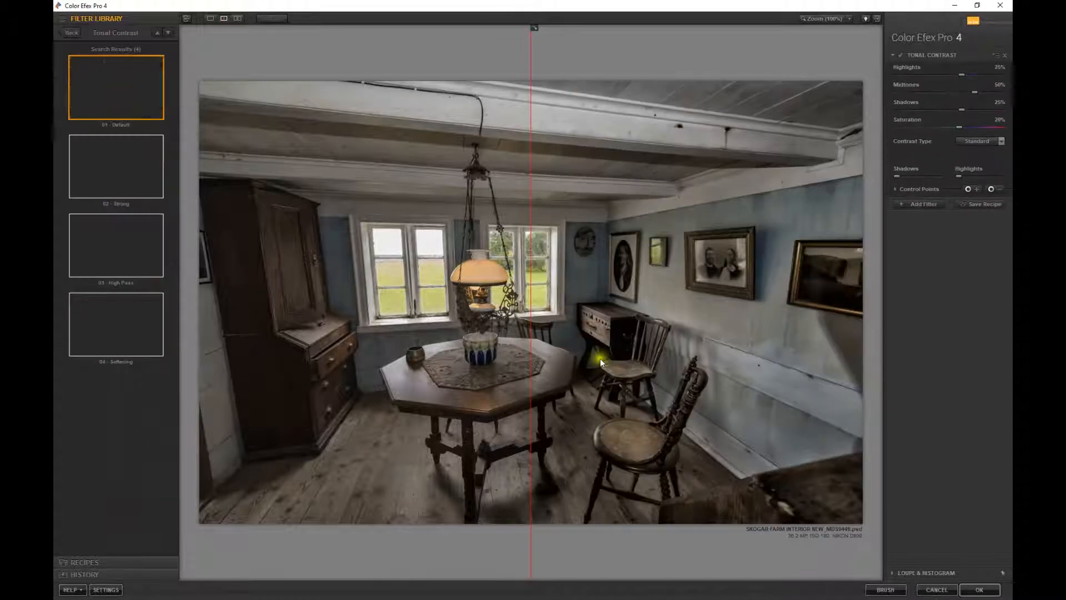
# - Compare the cabinet with and without Tonal Contrast in split view and check the filter's opacity setting
pyautogui.moveTo(531, 286); pyautogui.dragTo(276, 215)
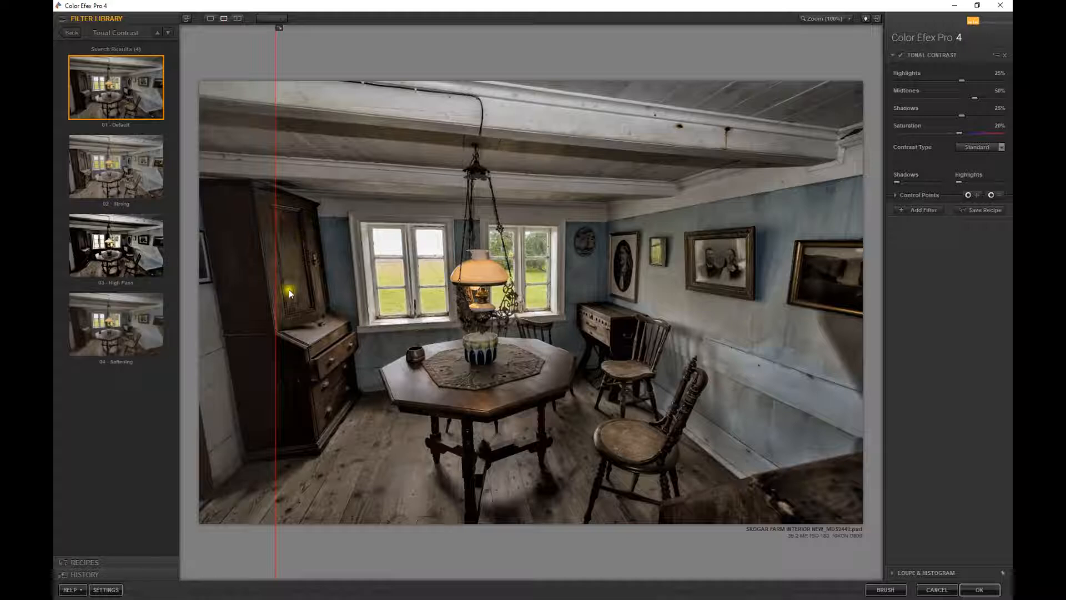
pyautogui.moveTo(274, 347); pyautogui.dragTo(263, 305)
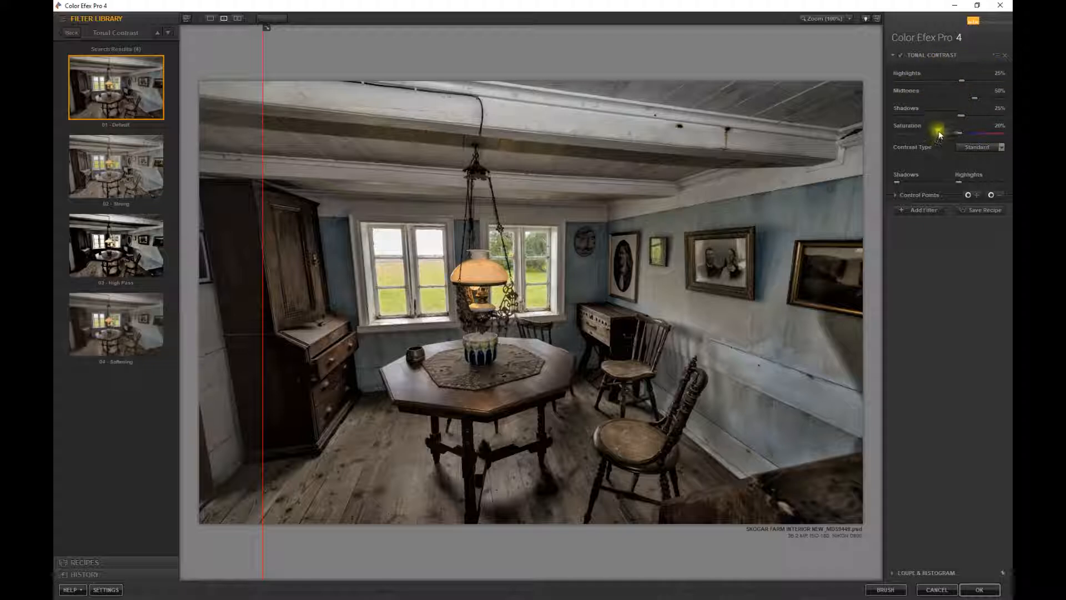
pyautogui.click(894, 196)
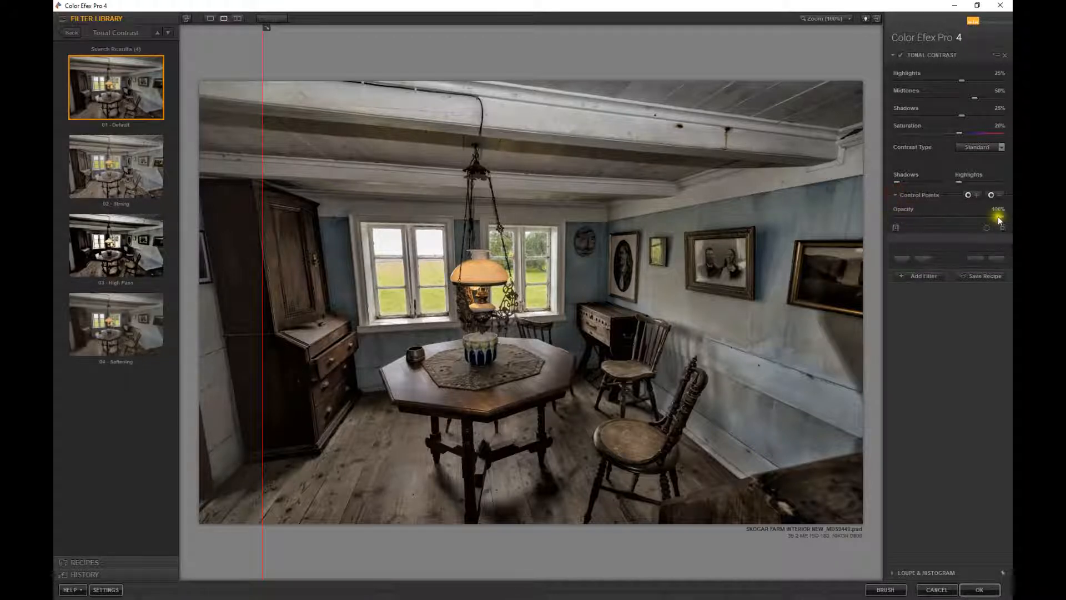
pyautogui.moveTo(1002, 219)
pyautogui.mouseDown()
pyautogui.moveTo(914, 222)
pyautogui.moveTo(1010, 224)
pyautogui.mouseUp()
# - Add a Pro Contrast filter with the 01 - Neutral preset on top of Tonal Contrast
pyautogui.click(928, 277)
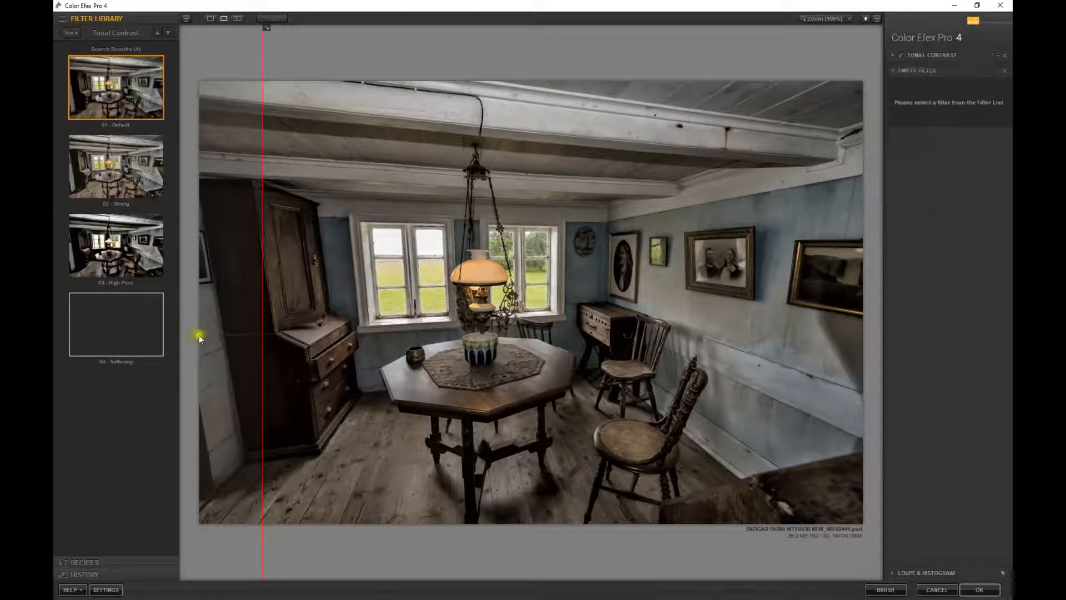
pyautogui.click(70, 32)
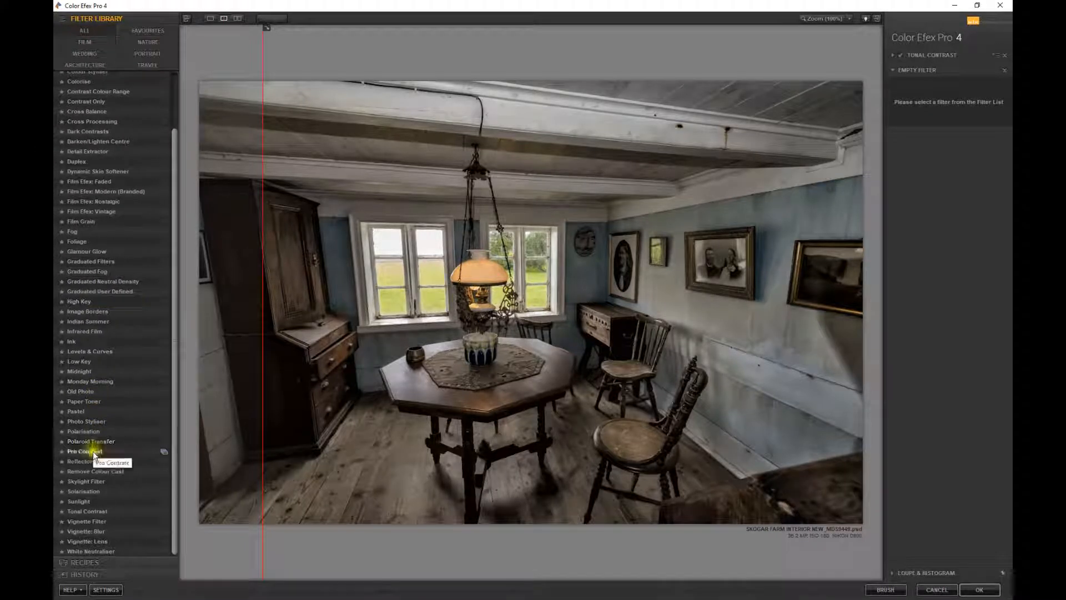
pyautogui.click(164, 452)
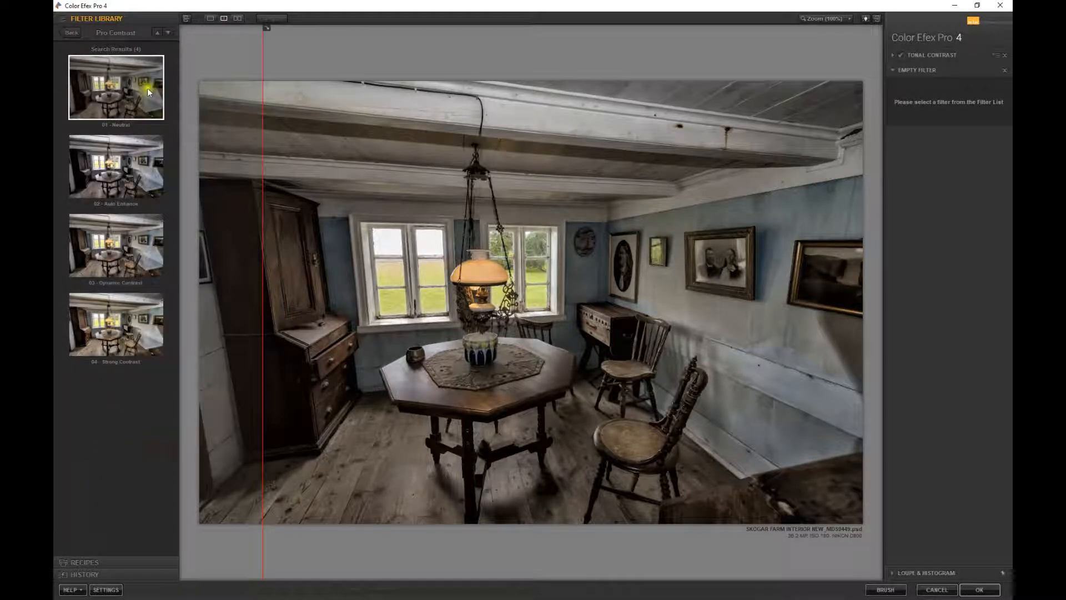
pyautogui.click(119, 86)
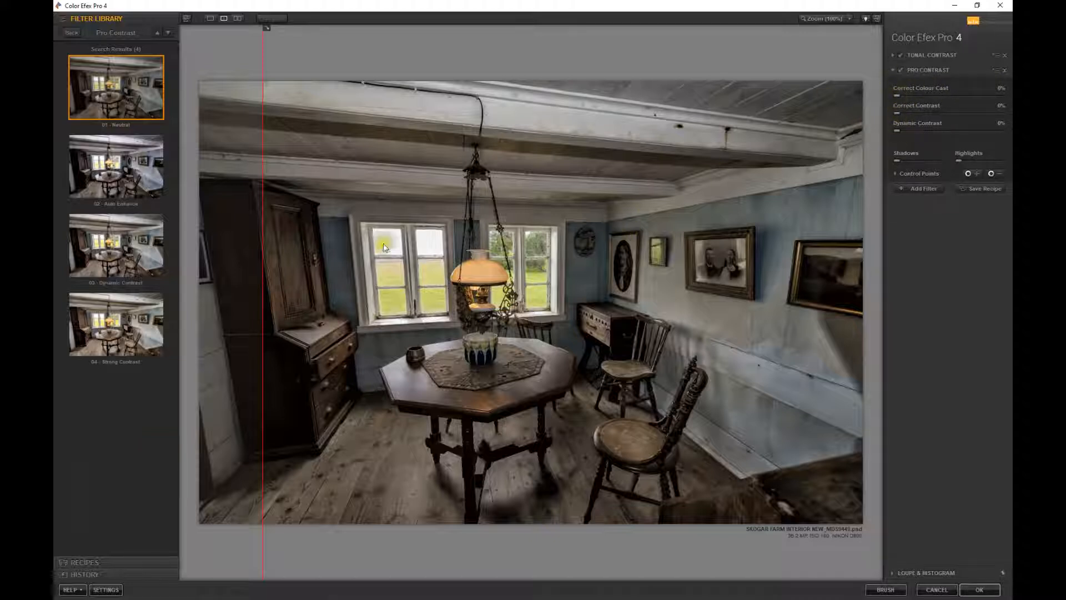
# - Try Correct Colour Cast and return it to 0%, set Dynamic Contrast to 26%, and apply the filters
pyautogui.moveTo(262, 274); pyautogui.dragTo(224, 231)
pyautogui.click(901, 70)
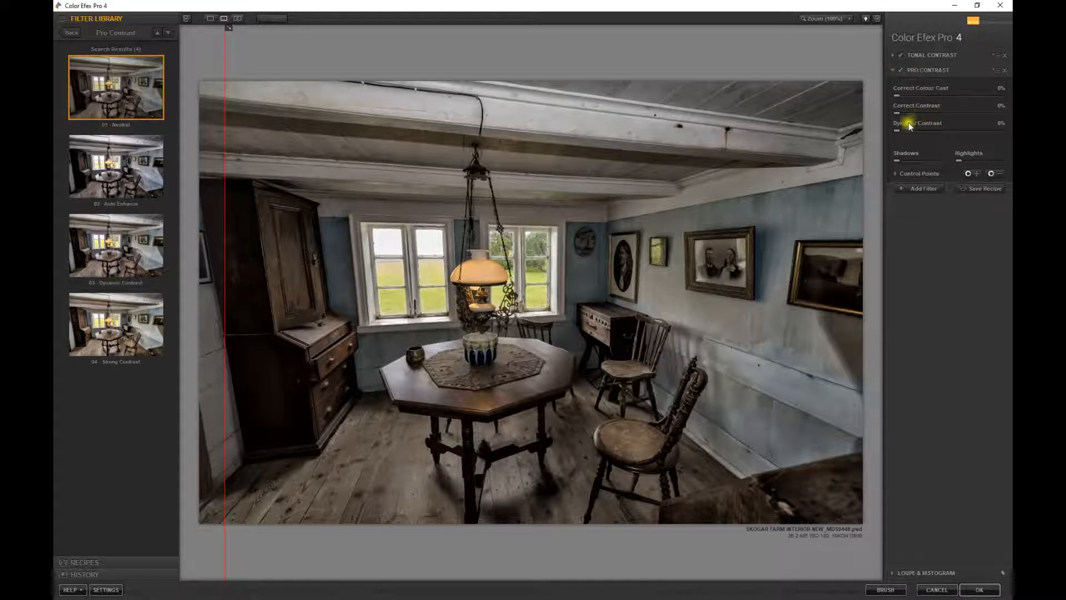
pyautogui.moveTo(898, 98)
pyautogui.mouseDown()
pyautogui.moveTo(1002, 97)
pyautogui.moveTo(888, 95)
pyautogui.moveTo(1008, 102)
pyautogui.mouseUp()
pyautogui.moveTo(1007, 102)
pyautogui.mouseDown()
pyautogui.moveTo(852, 96)
pyautogui.moveTo(887, 95)
pyautogui.mouseUp()
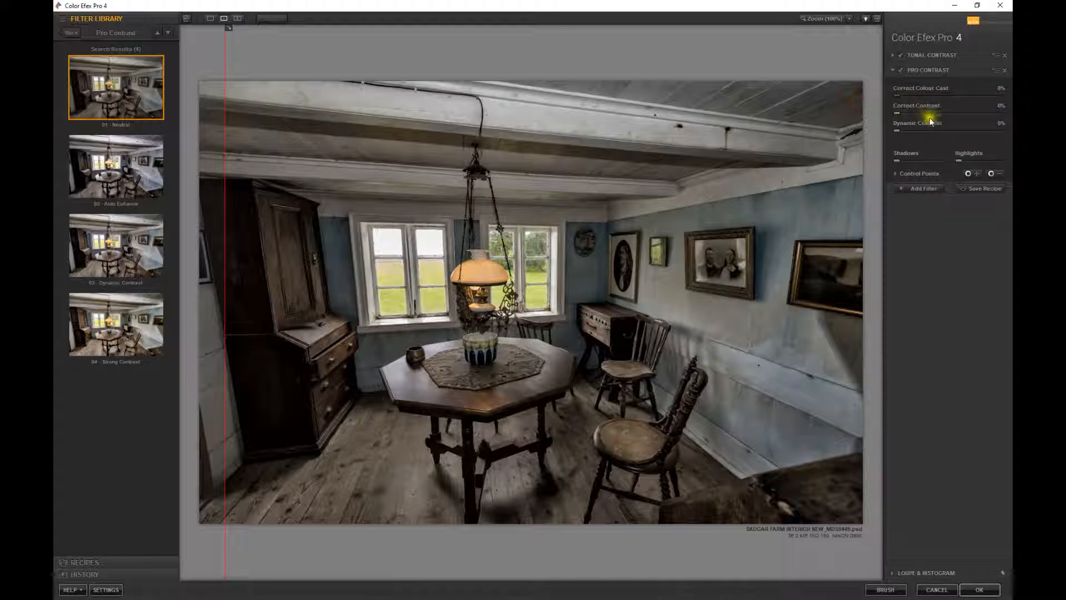
pyautogui.moveTo(898, 114)
pyautogui.mouseDown()
pyautogui.moveTo(962, 106)
pyautogui.moveTo(881, 112)
pyautogui.moveTo(899, 132)
pyautogui.moveTo(930, 132)
pyautogui.mouseUp()
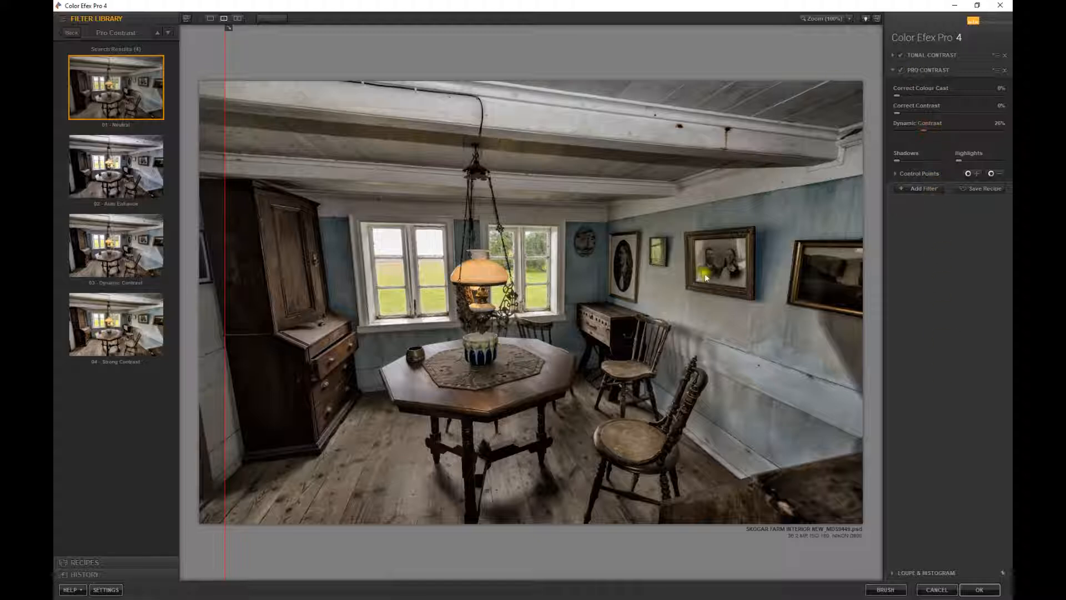
pyautogui.click(982, 589)
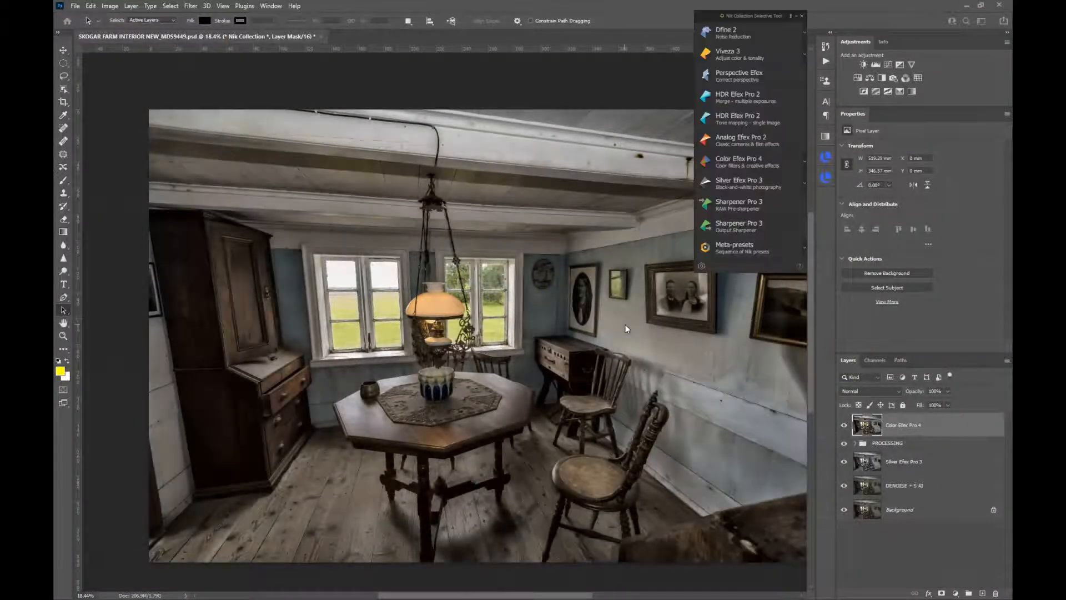
# - Rename the Color Efex Pro 4 layer as TC + PRO C and move it below the PROCESSING group, above Silver Efex Pro 3
pyautogui.doubleClick(913, 426)
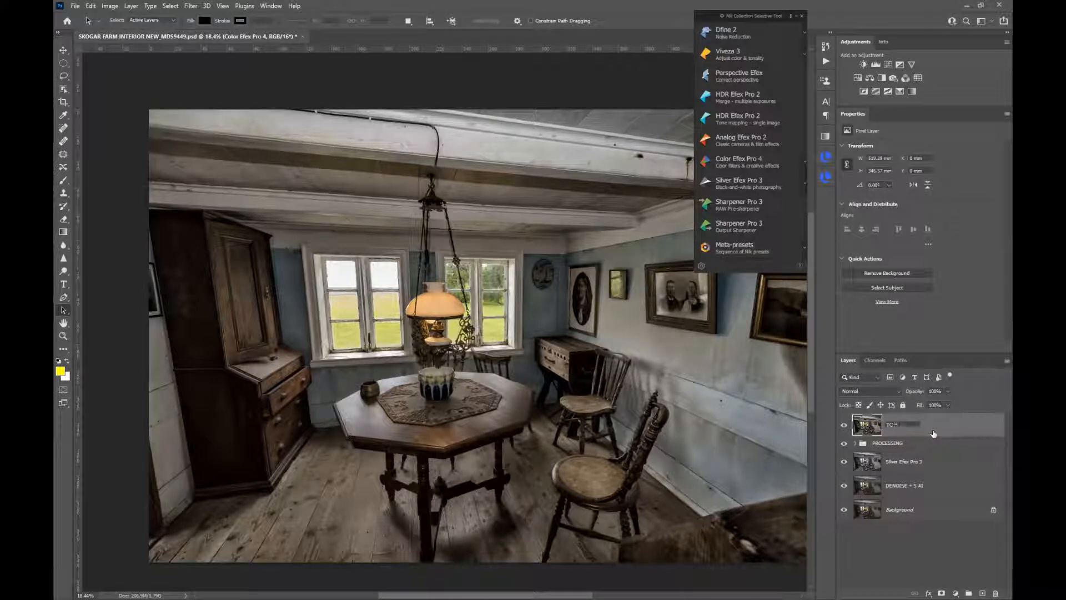
pyautogui.press('Return')
pyautogui.moveTo(933, 433); pyautogui.dragTo(935, 457)
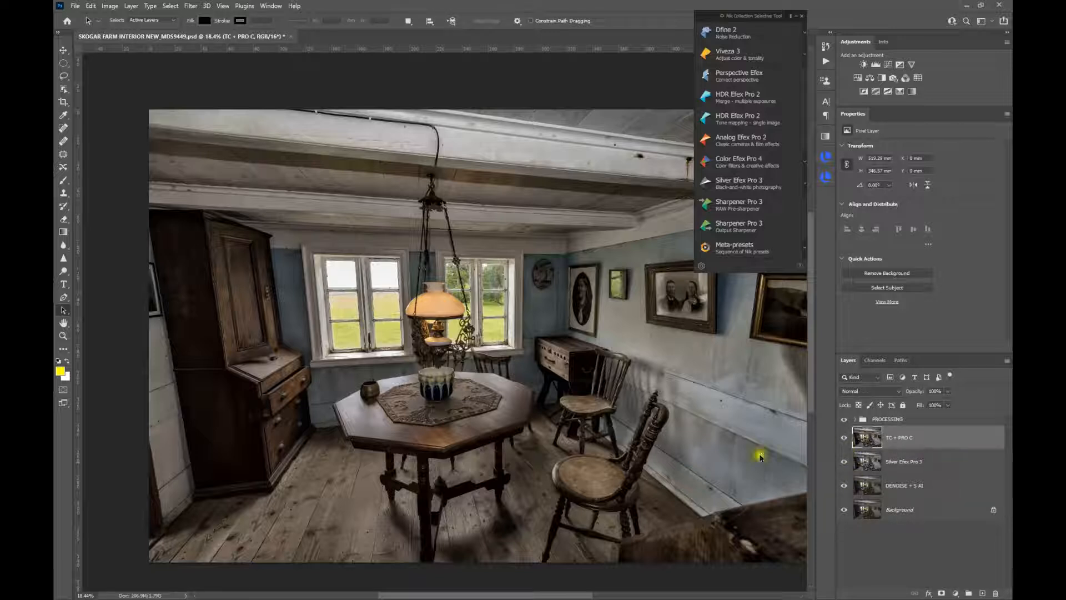
# - Minimise the Nik Collection Selective Tool and fit the whole image on screen
pyautogui.click(800, 20)
pyautogui.scroll(-1, 442, 438)
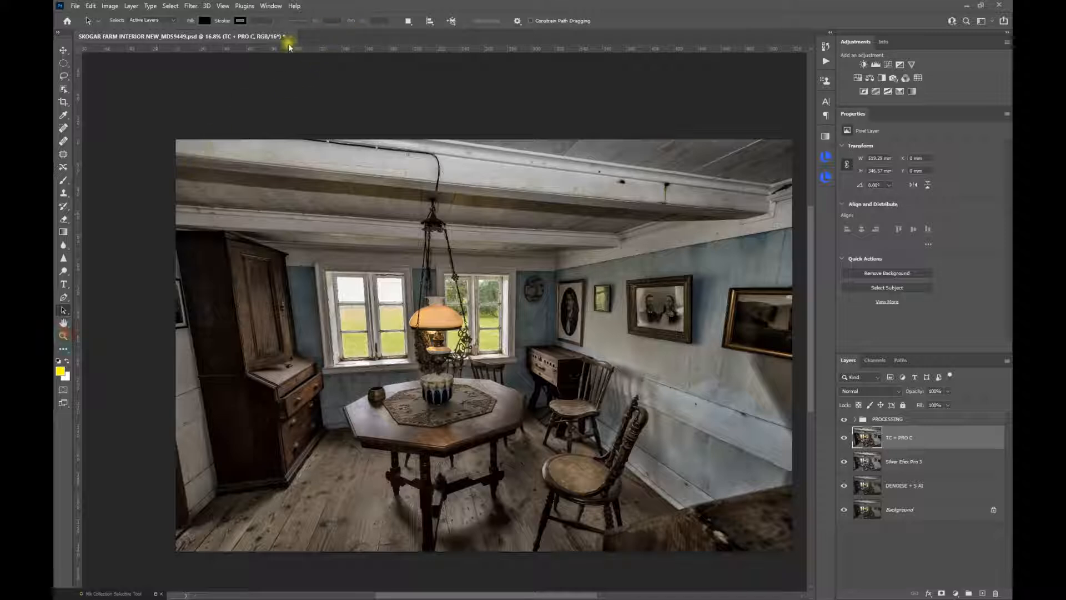
pyautogui.click(64, 337)
pyautogui.click(346, 19)
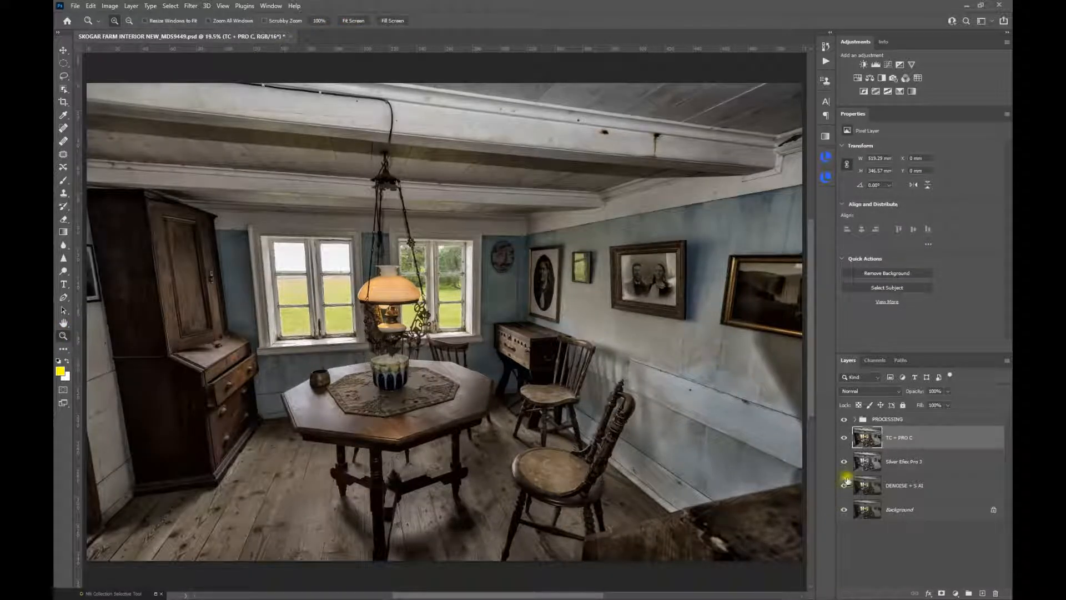
# - Hide all three layers above the Background and show them again one by one to review each layer's effect
pyautogui.moveTo(844, 439); pyautogui.dragTo(846, 493)
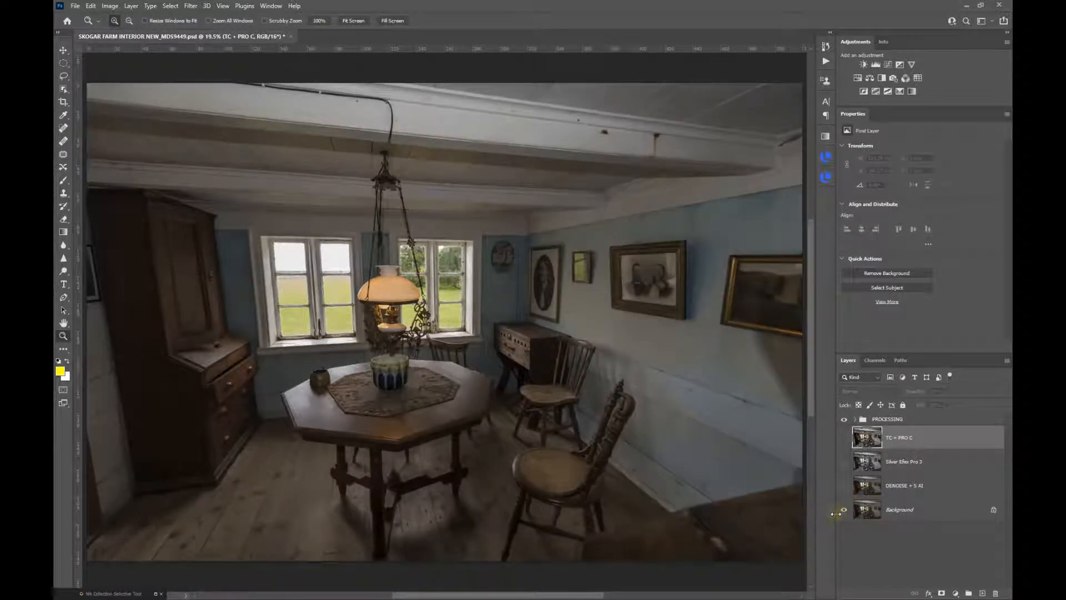
pyautogui.click(843, 485)
pyautogui.click(844, 486)
pyautogui.click(844, 462)
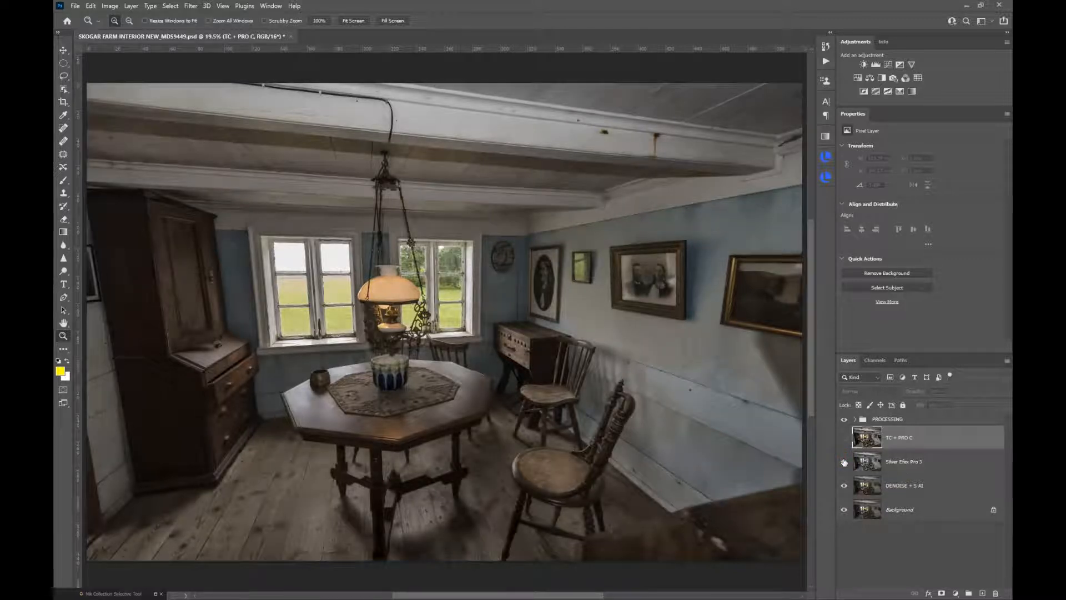
pyautogui.click(842, 441)
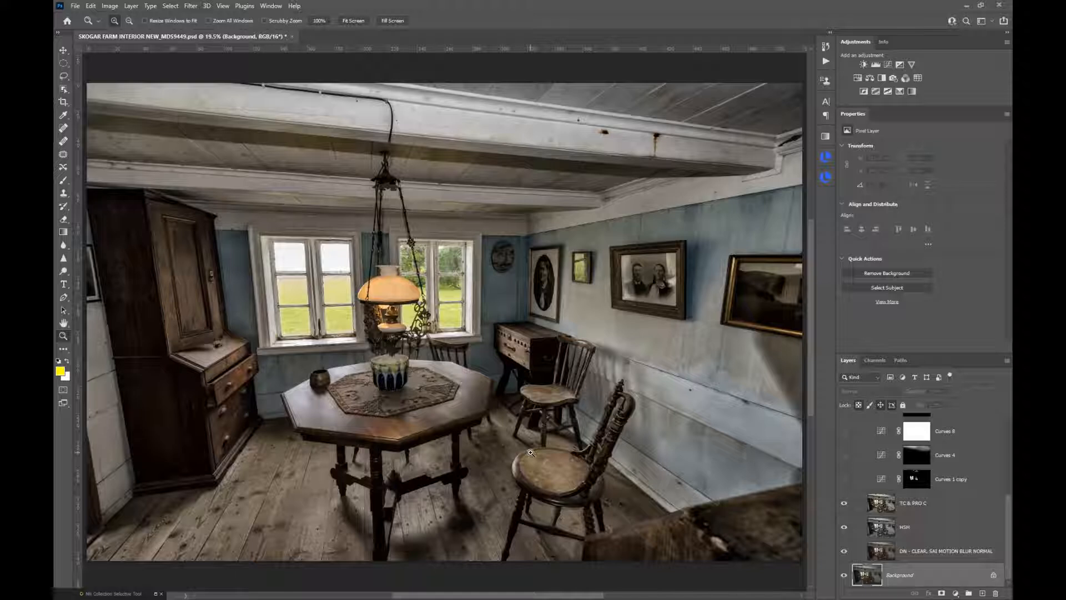
# - Make TC & PRO C the active layer and zoom in on the windows
pyautogui.click(875, 511)
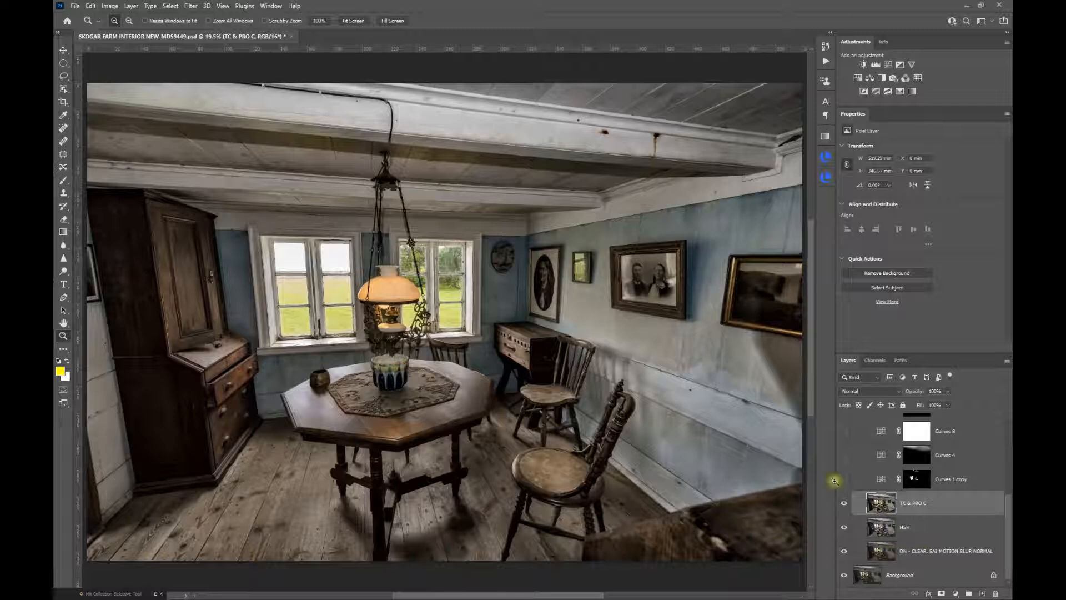
pyautogui.click(304, 257)
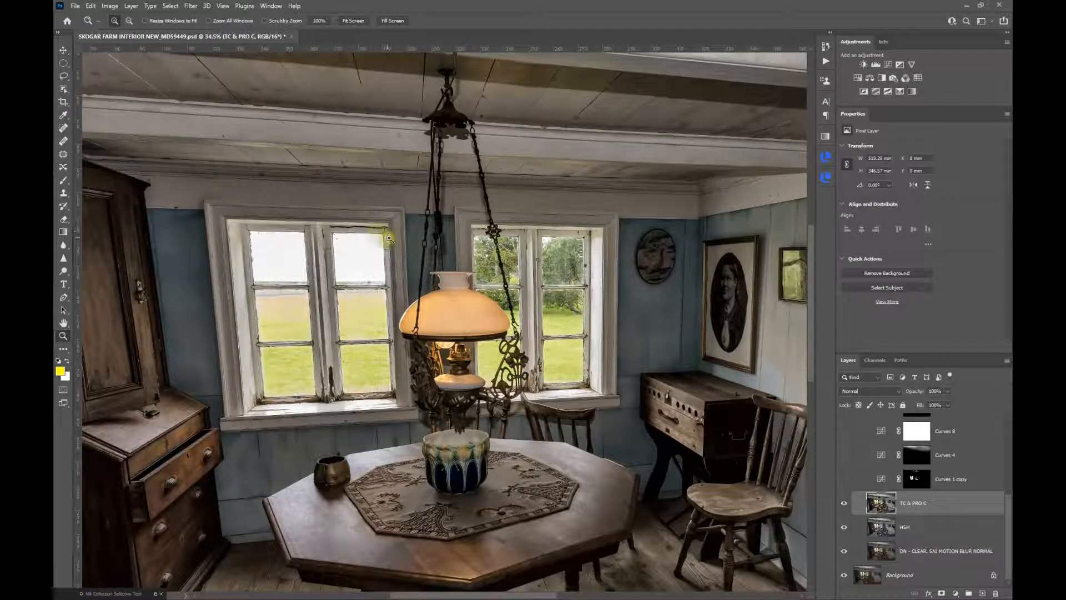
# - Try a Color Range selection of the Highlights with Fuzziness 0% and Range 173, and deselect it
pyautogui.click(170, 6)
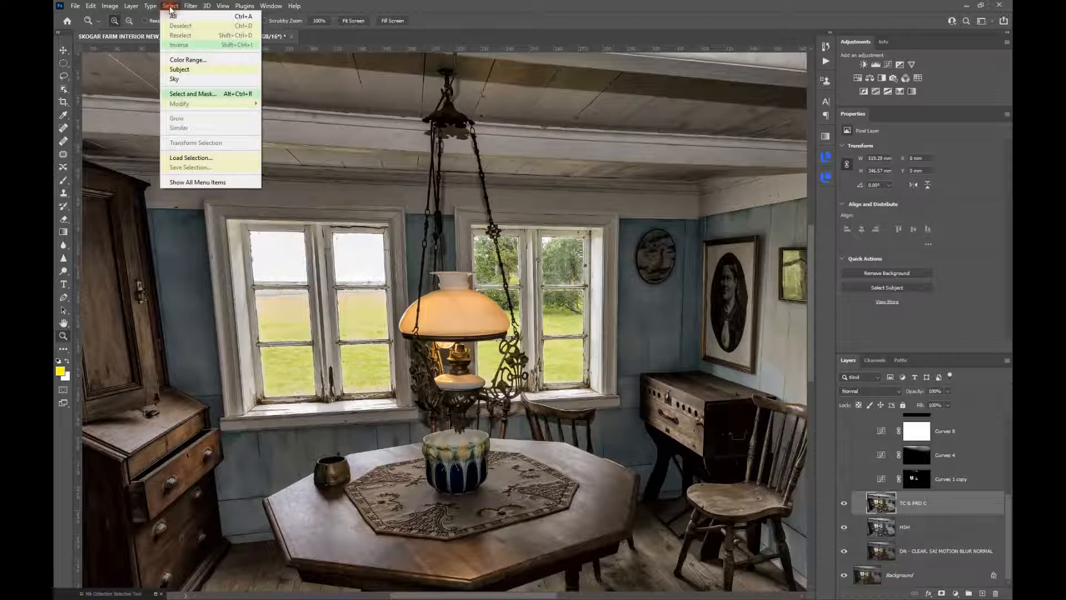
pyautogui.click(183, 60)
pyautogui.click(677, 122)
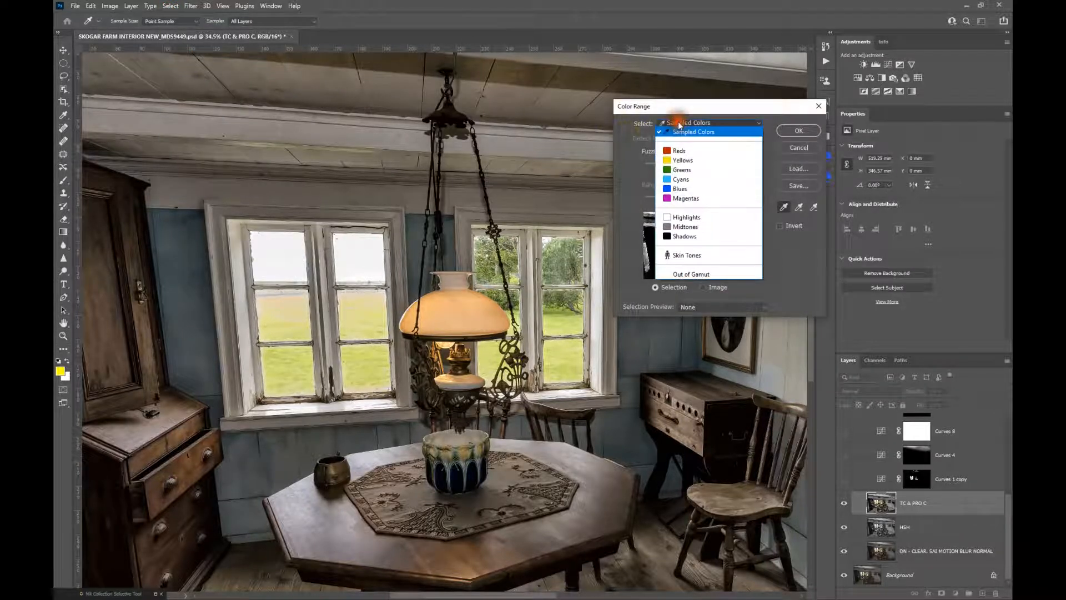
pyautogui.click(681, 217)
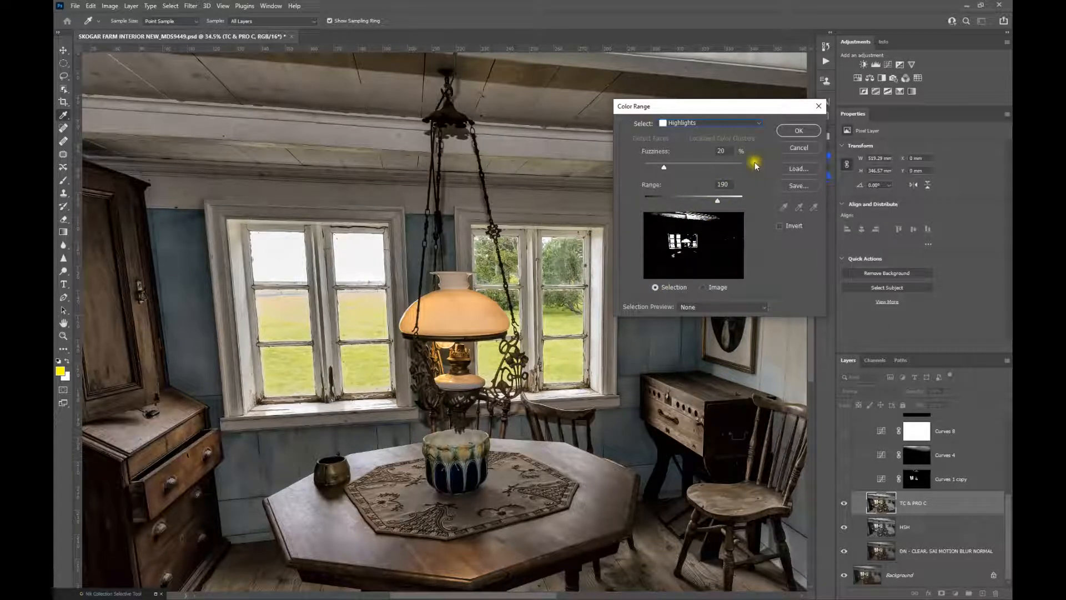
pyautogui.moveTo(652, 165); pyautogui.dragTo(628, 169)
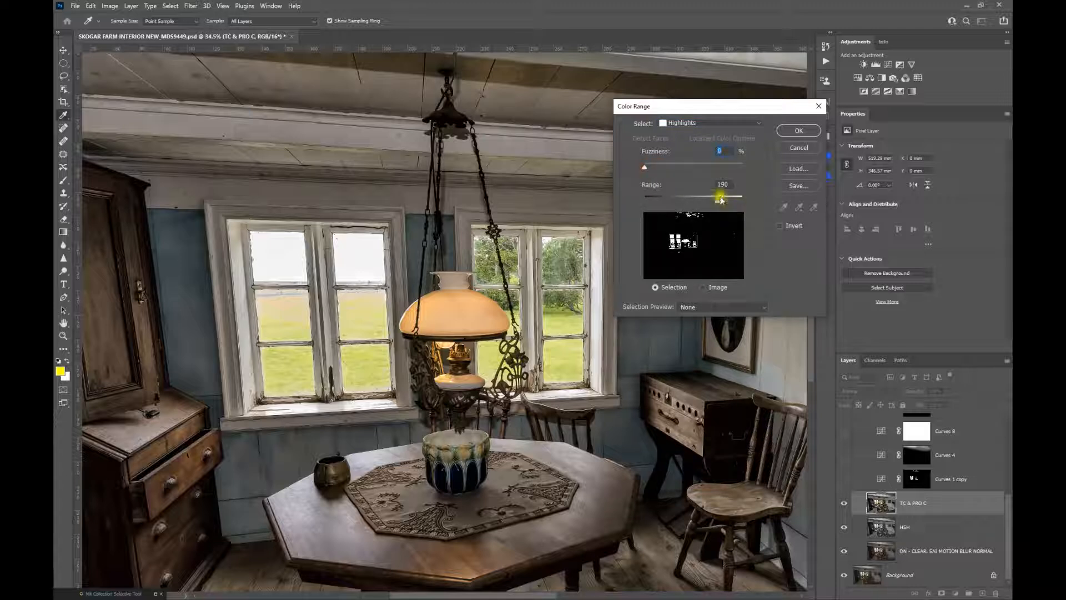
pyautogui.moveTo(728, 201); pyautogui.dragTo(713, 207)
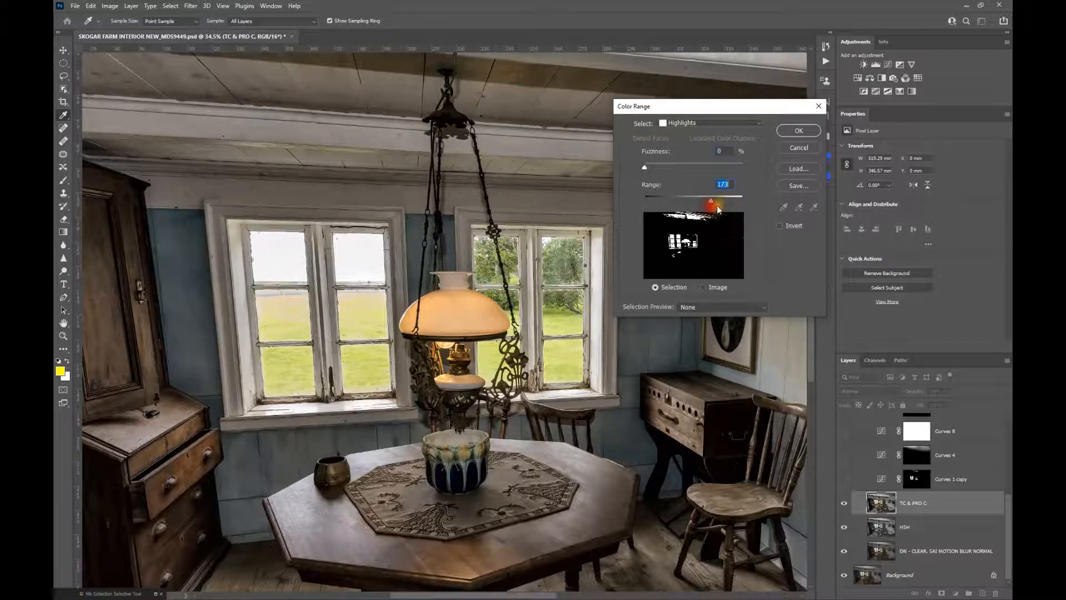
pyautogui.click(798, 130)
pyautogui.press('z')
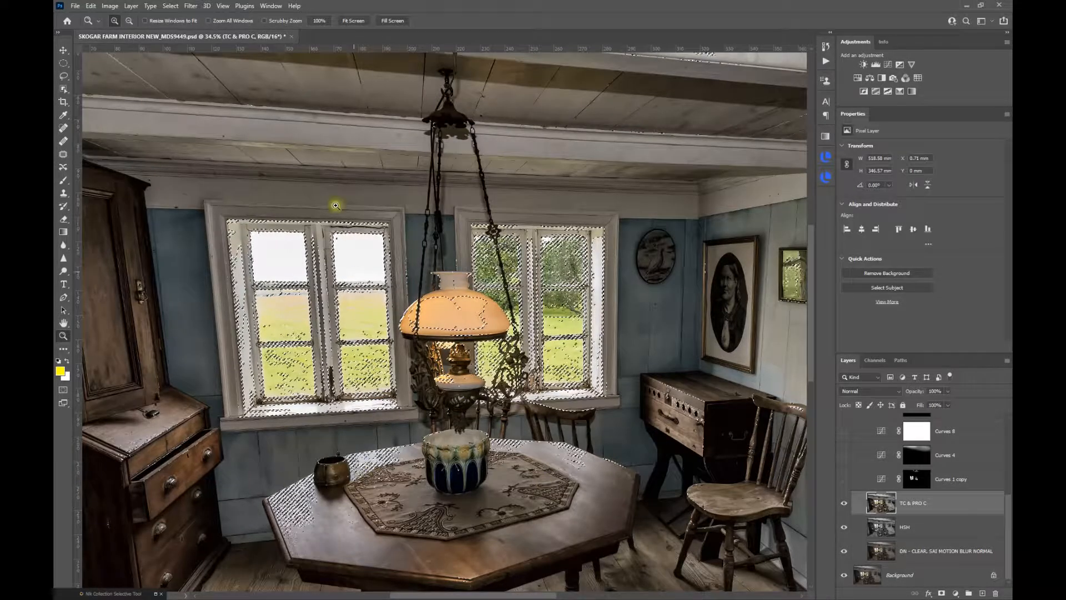
pyautogui.click(172, 7)
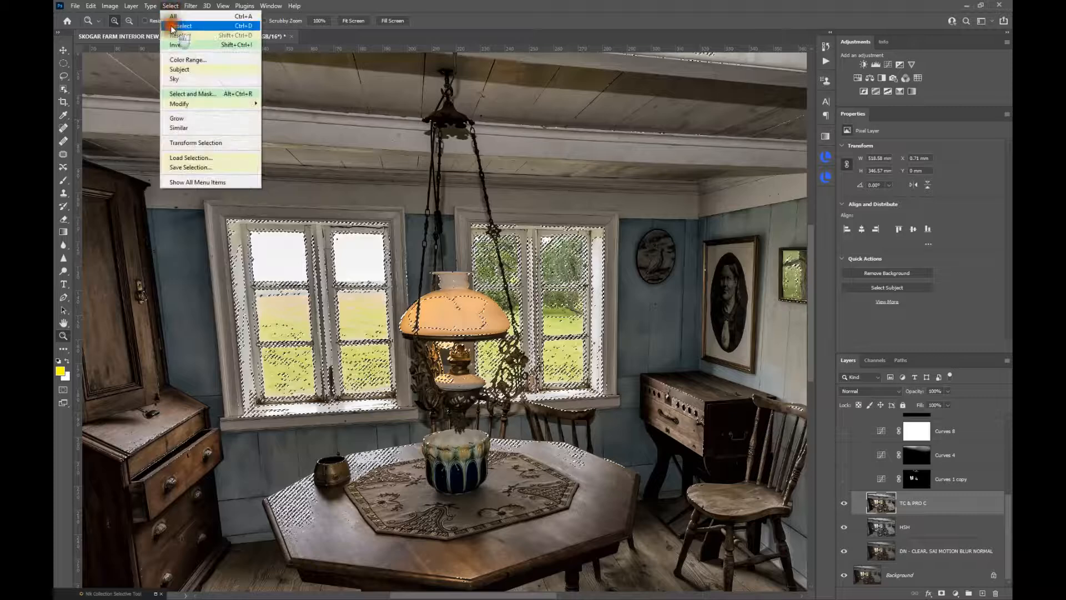
pyautogui.click(177, 29)
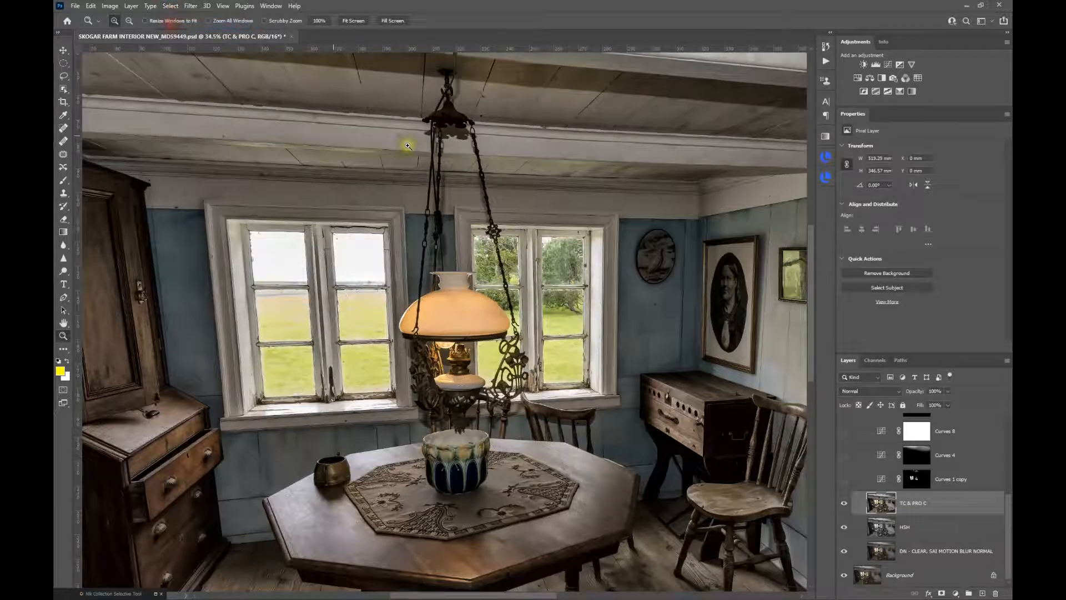
# - Select all six panes of the left-hand window with the Quick Selection Tool
pyautogui.click(64, 90)
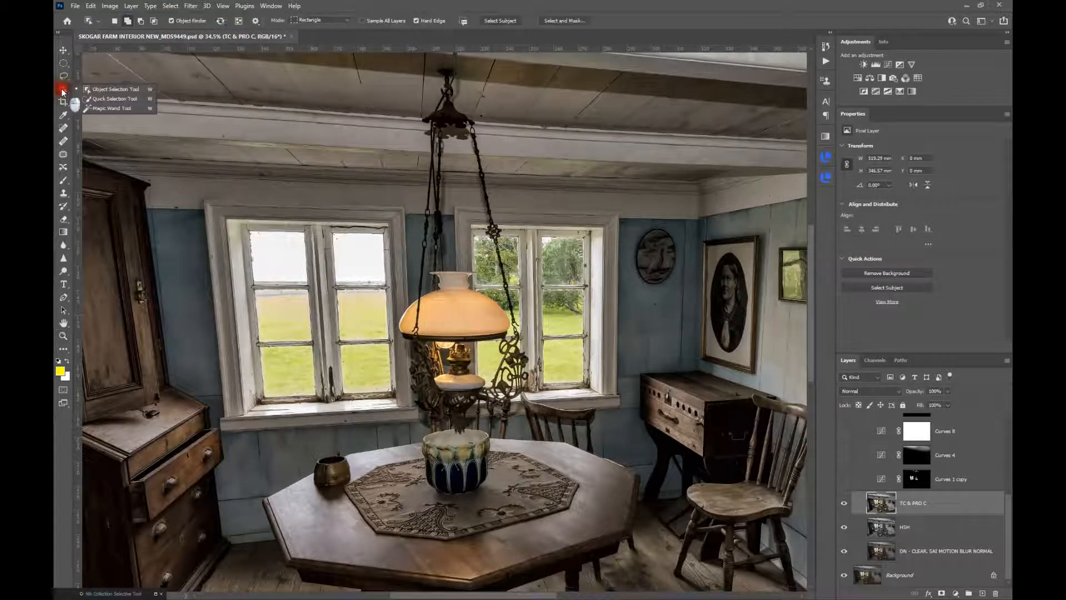
pyautogui.click(114, 99)
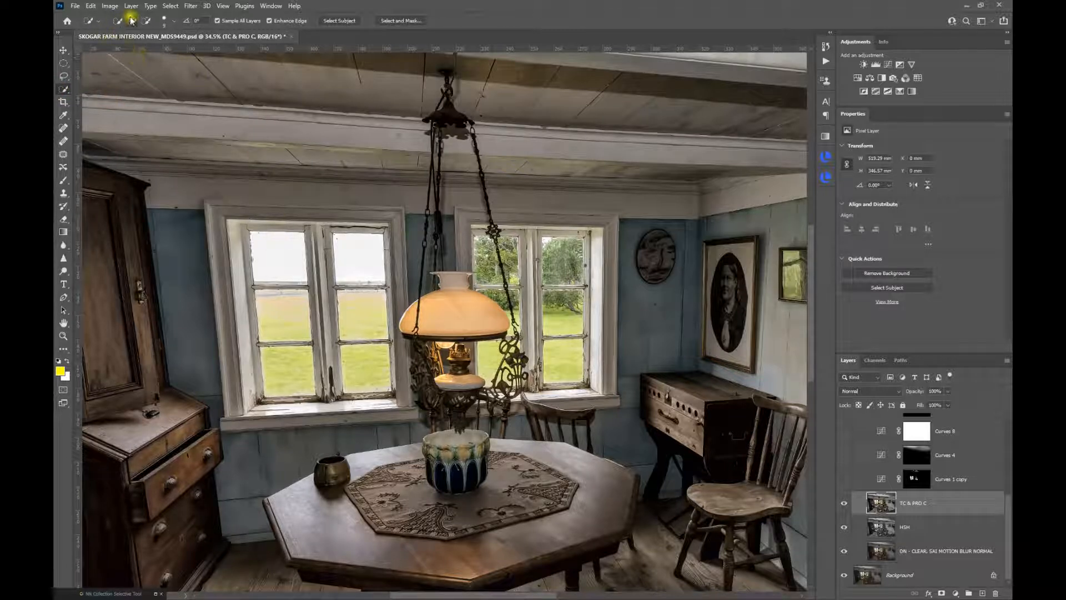
pyautogui.moveTo(282, 254); pyautogui.dragTo(293, 265)
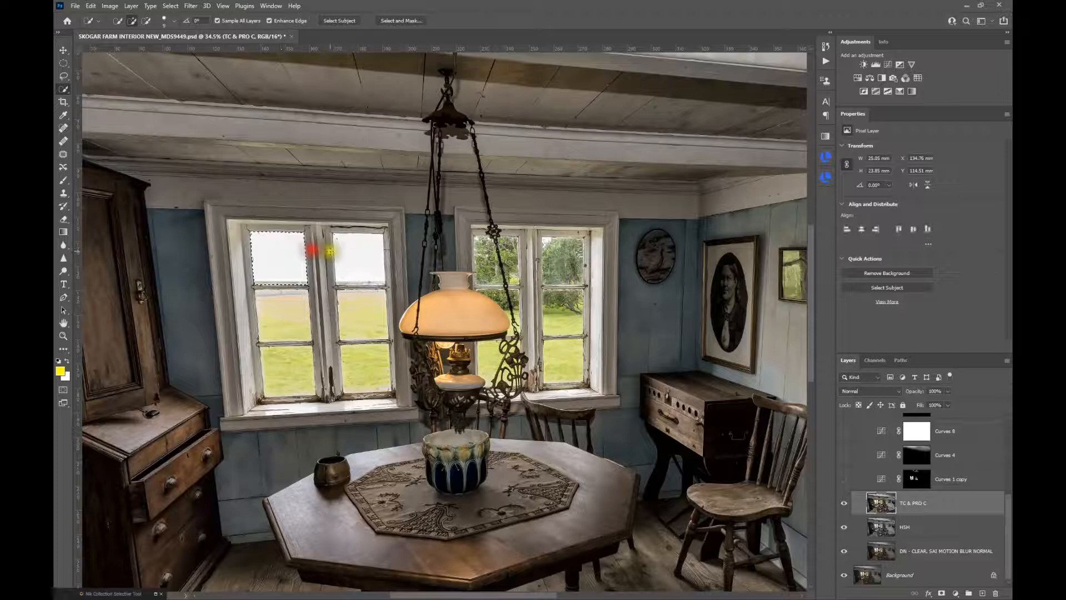
pyautogui.click(358, 253)
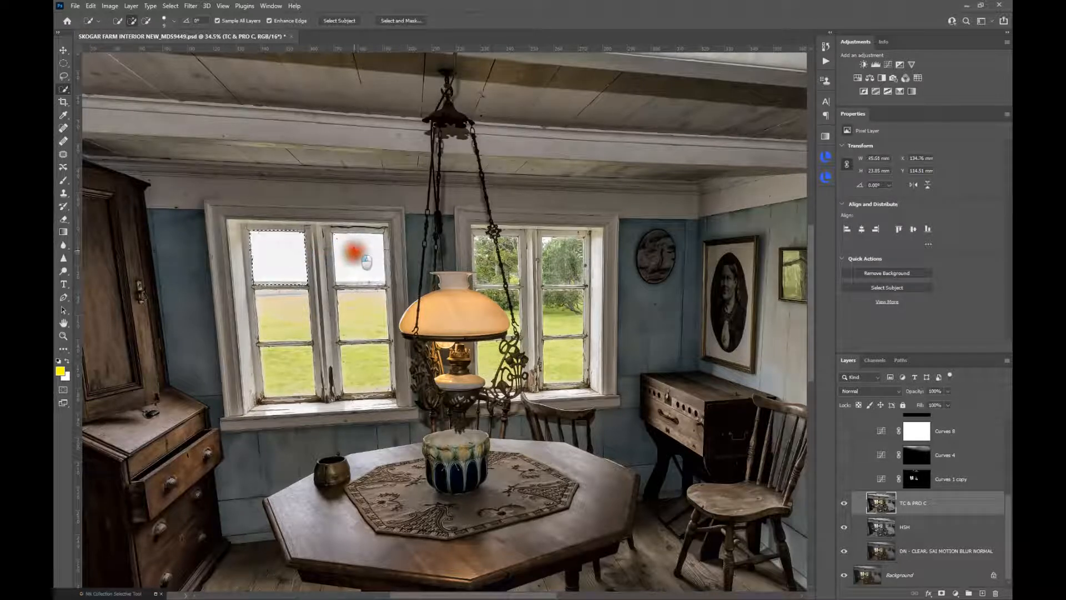
pyautogui.click(293, 311)
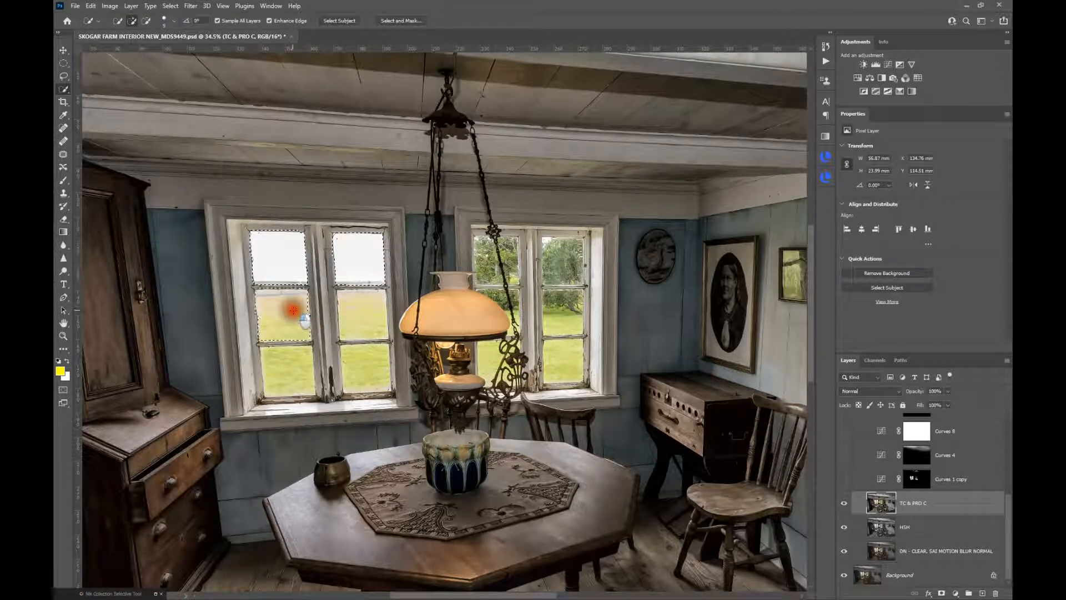
pyautogui.click(370, 307)
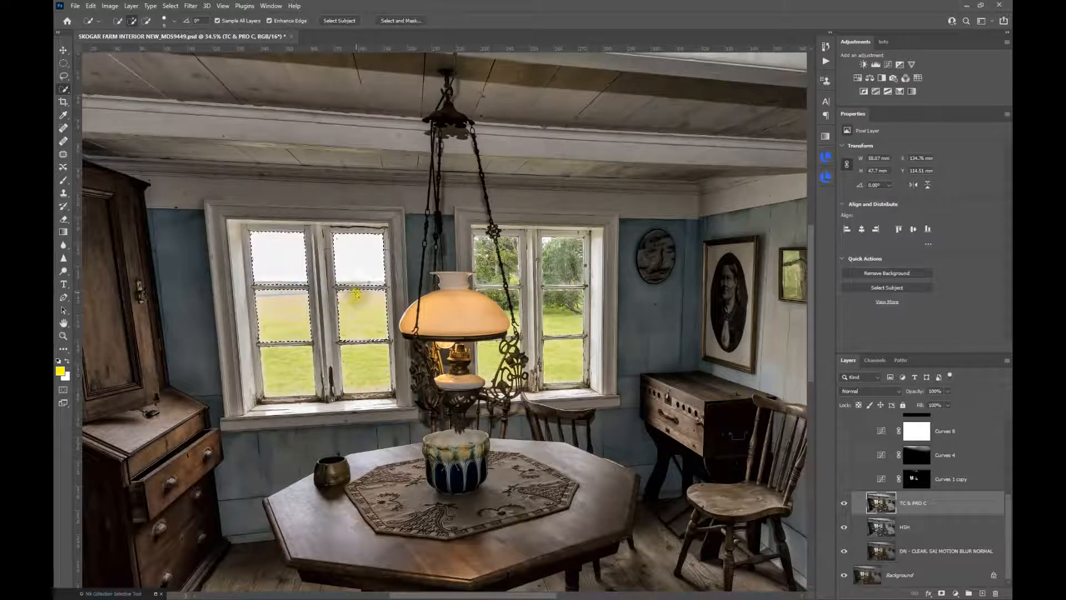
pyautogui.click(277, 363)
pyautogui.click(362, 365)
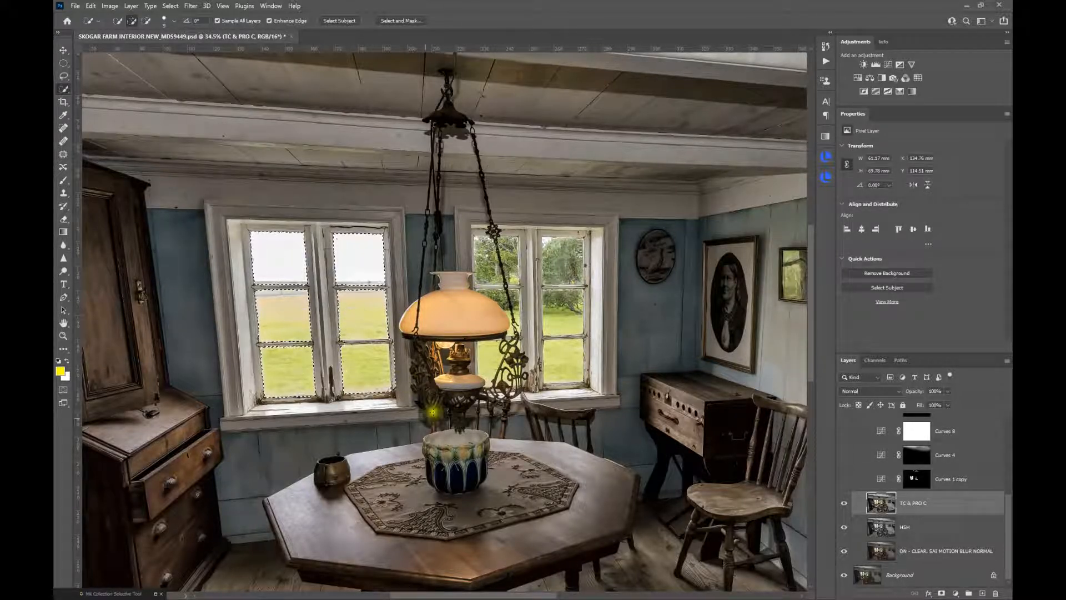
# - Trim the stray edge off the left-hand window selection using Quick Selection in subtract mode with an adjusted brush size
pyautogui.scroll(3, 416, 388)
pyautogui.click(146, 21)
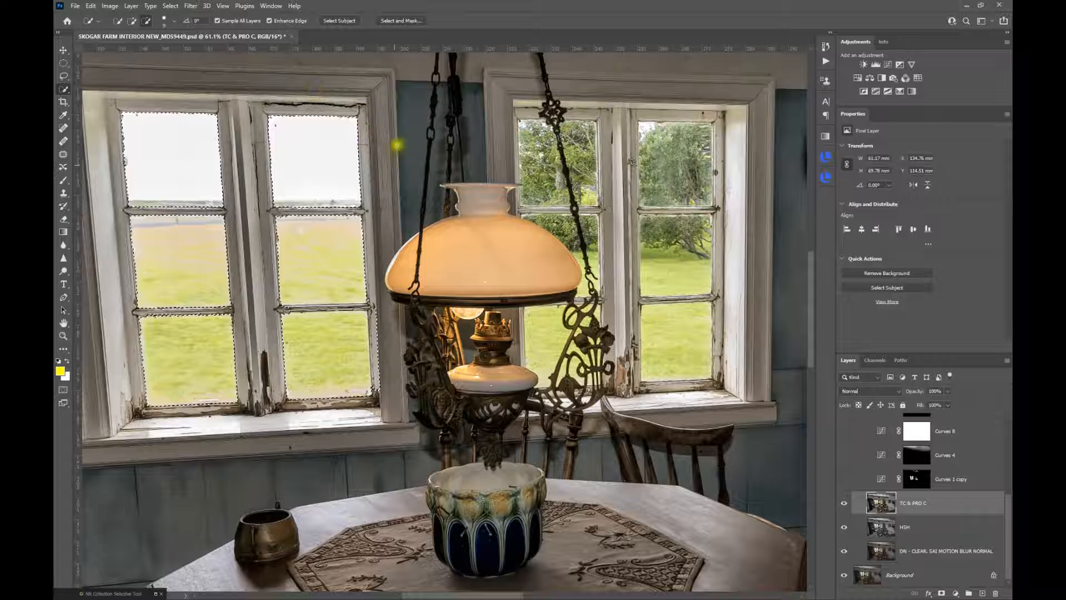
pyautogui.press(']')
pyautogui.press(']')
pyautogui.press(']')
pyautogui.press(']')
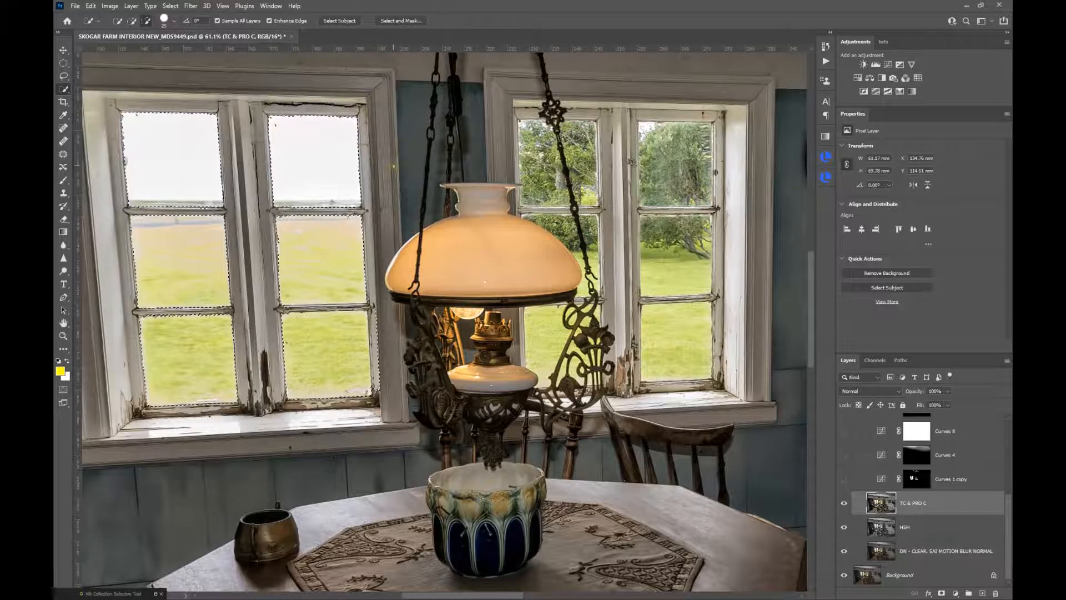
pyautogui.press(']')
pyautogui.press(']')
pyautogui.press(']')
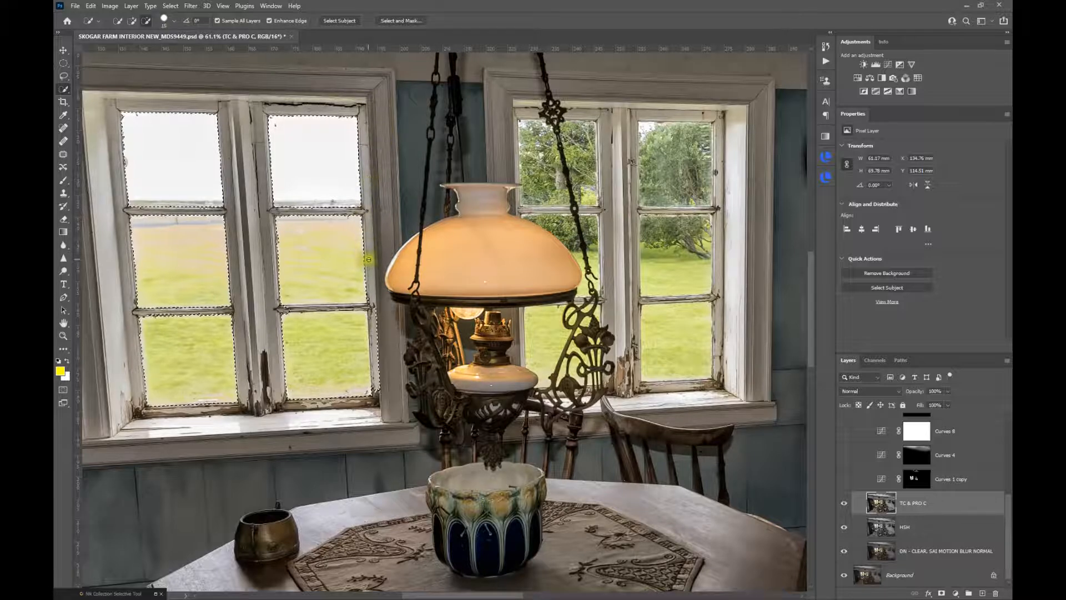
pyautogui.press('[')
pyautogui.press('[')
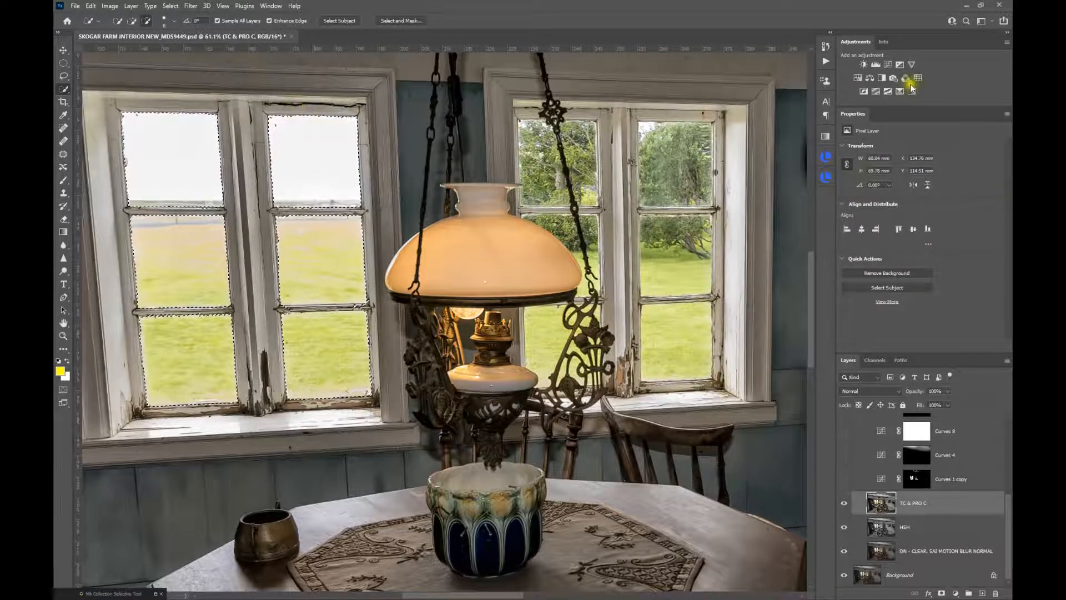
# - Add a Curves adjustment for the selected panes, lowering the midtones to Input 137, Output 89 and the white point to Output 228
pyautogui.click(888, 64)
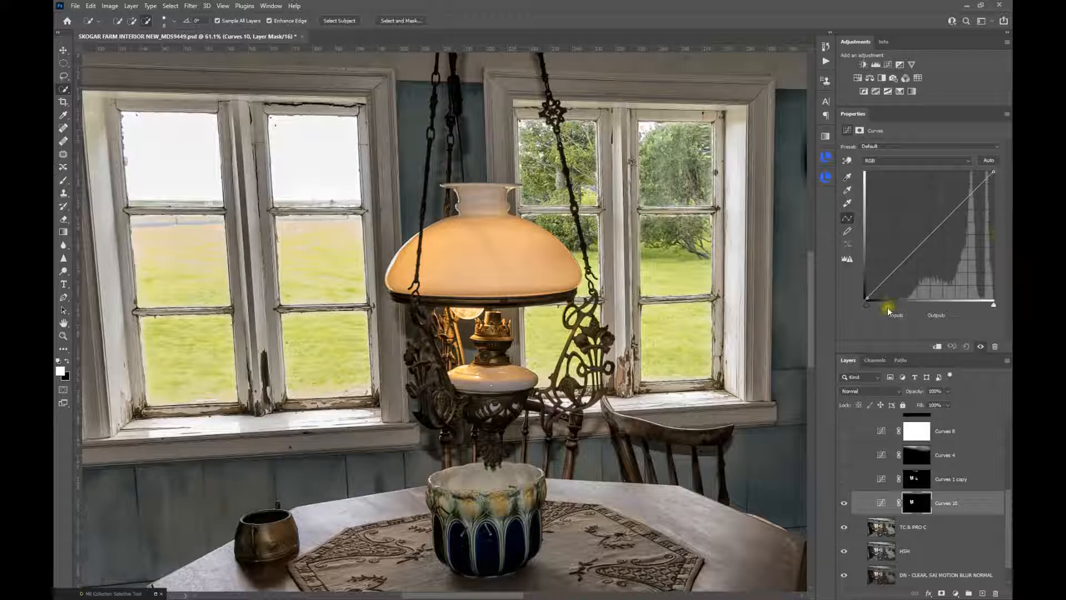
pyautogui.moveTo(922, 238); pyautogui.dragTo(938, 256)
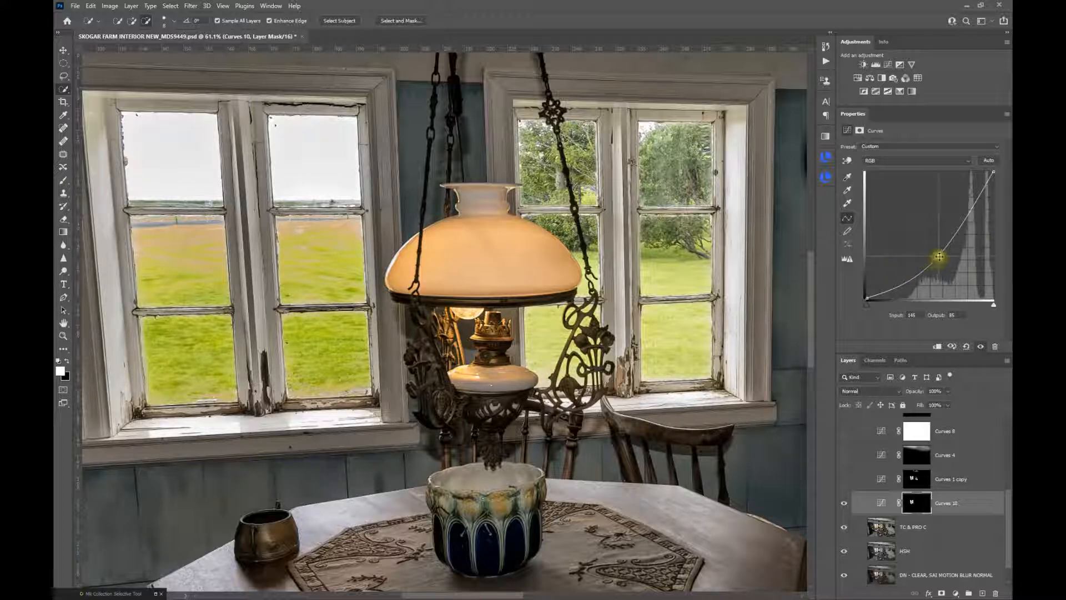
pyautogui.moveTo(939, 256); pyautogui.dragTo(935, 248)
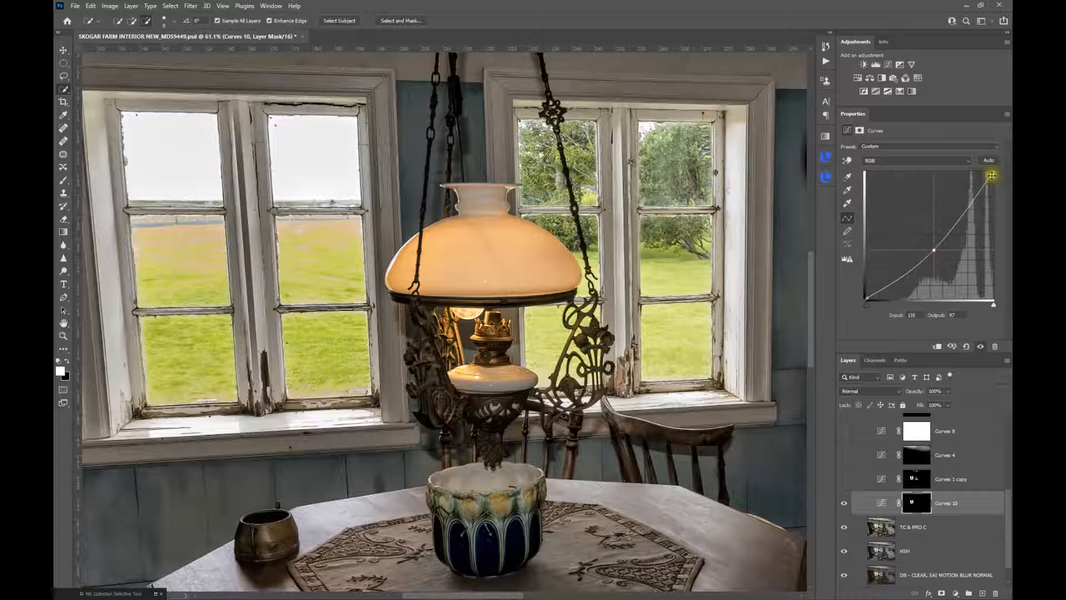
pyautogui.moveTo(992, 175)
pyautogui.mouseDown()
pyautogui.moveTo(999, 197)
pyautogui.moveTo(1000, 189)
pyautogui.mouseUp()
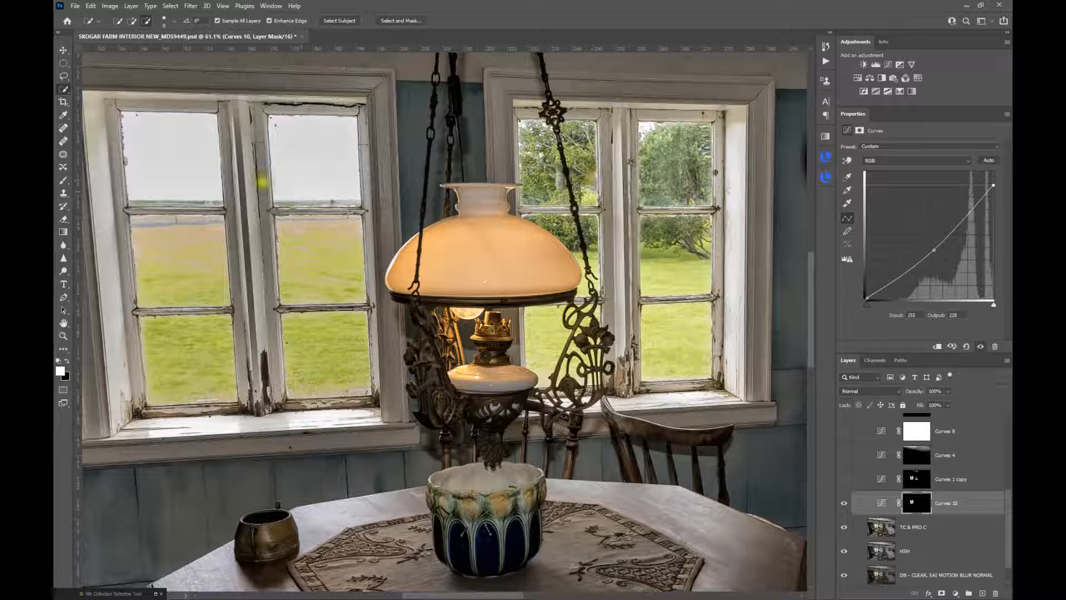
pyautogui.click(935, 250)
pyautogui.moveTo(934, 251); pyautogui.dragTo(935, 256)
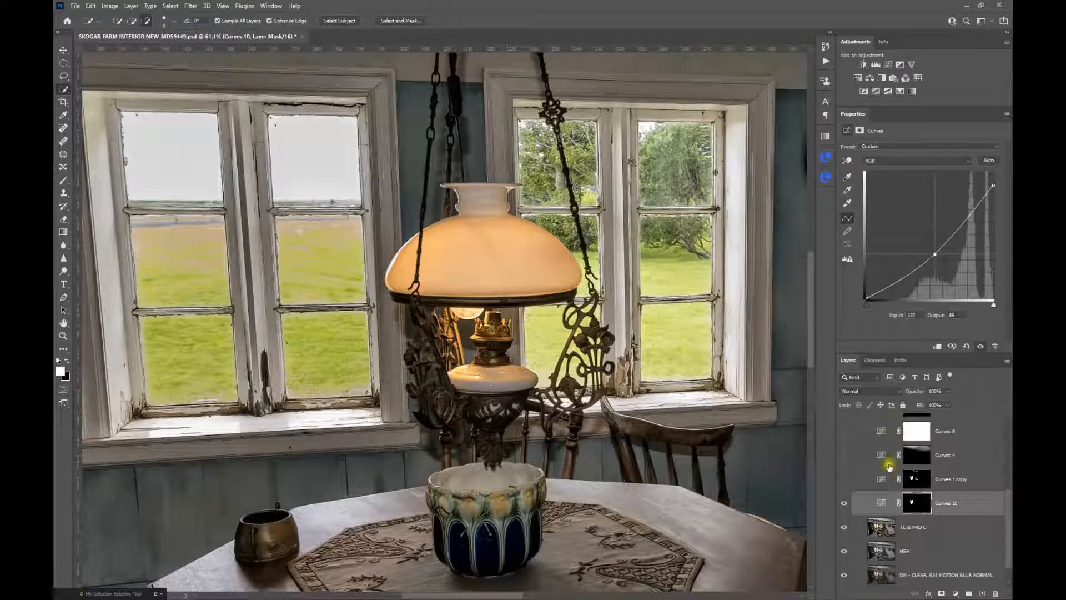
# - Hide and show the new window Curves layer, both close up and with the whole room in view, to compare its effect
pyautogui.click(843, 503)
pyautogui.click(844, 504)
pyautogui.click(863, 503)
pyautogui.scroll(-8, 483, 359)
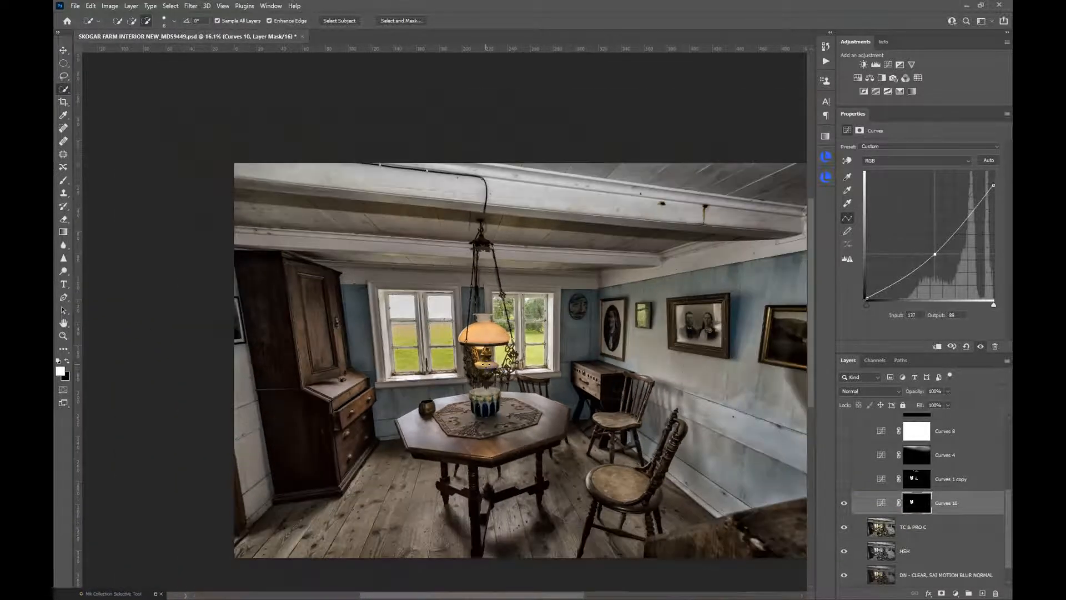
pyautogui.moveTo(532, 348); pyautogui.dragTo(438, 274)
pyautogui.scroll(2, 469, 308)
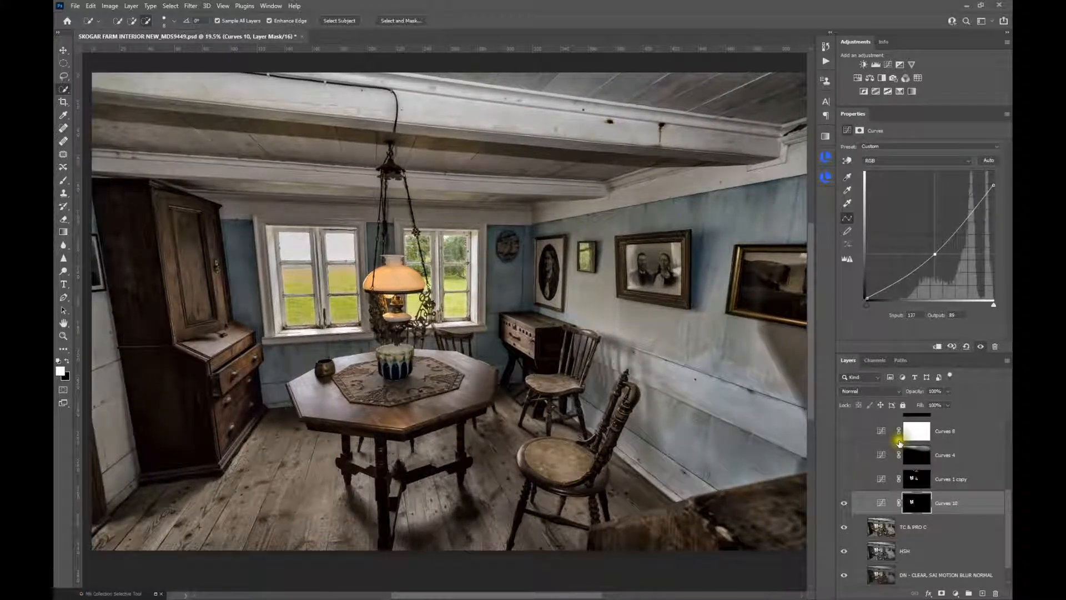
pyautogui.click(844, 503)
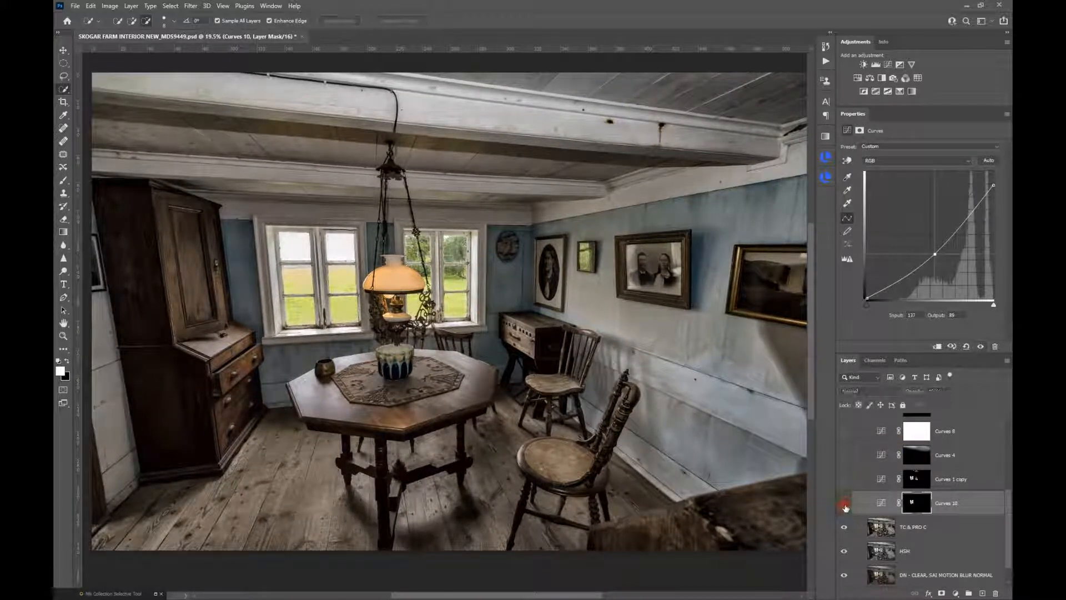
pyautogui.click(845, 504)
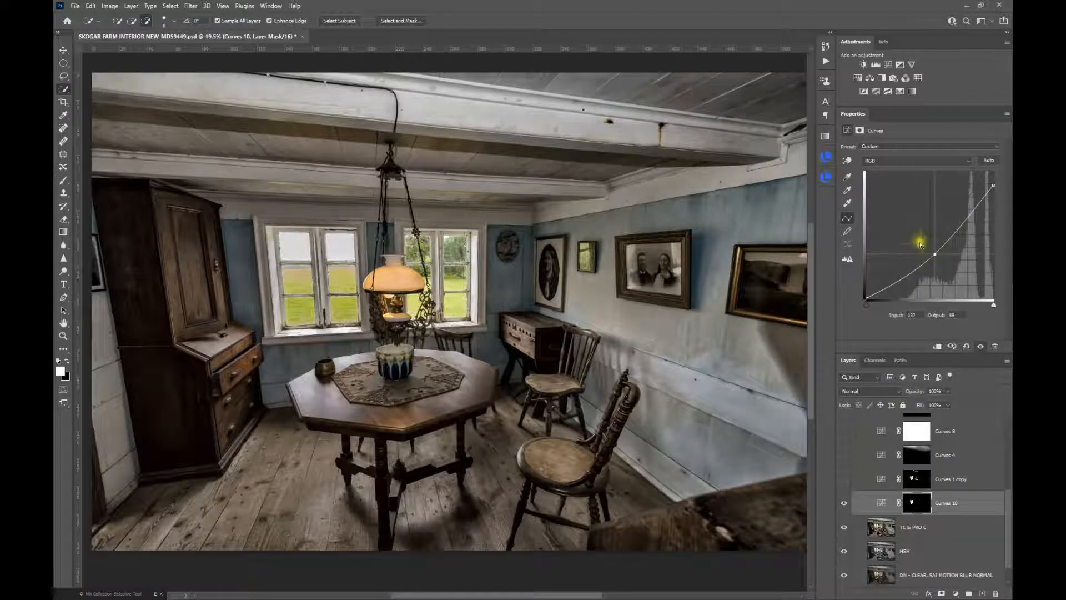
# - Reduce the opacity of the window Curves layer to 91%
pyautogui.click(920, 391)
pyautogui.click(919, 393)
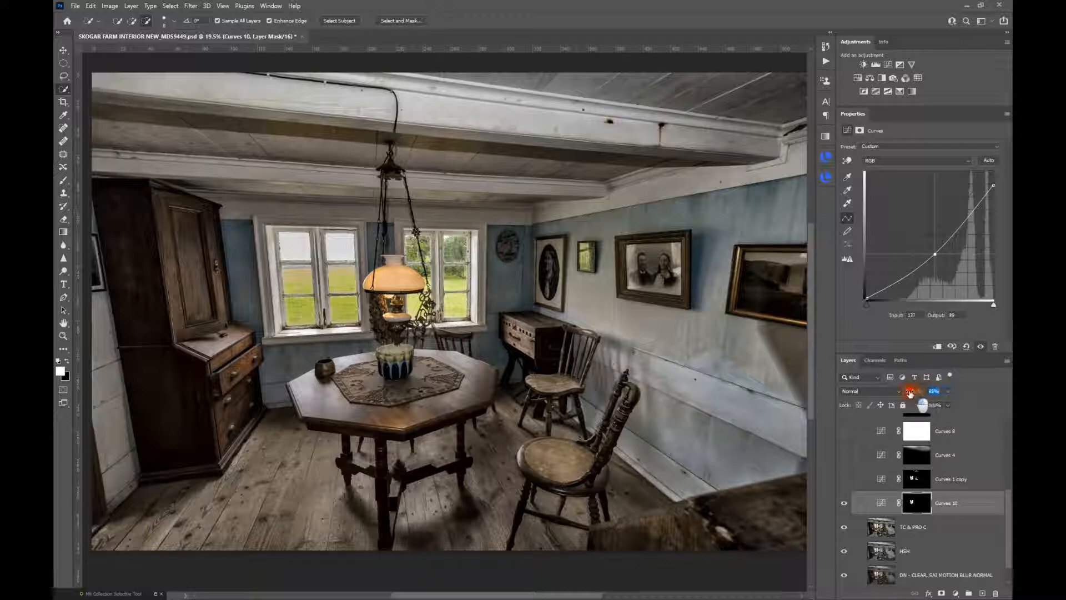
pyautogui.moveTo(907, 393); pyautogui.dragTo(936, 391)
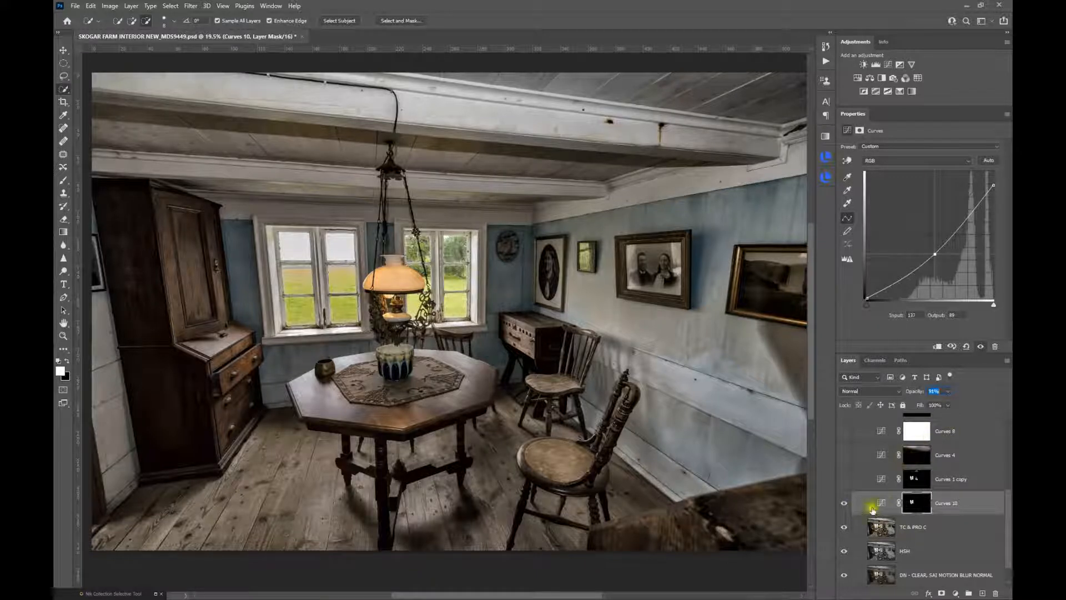
# - Compare the new window Curves layer with Curves 1 copy by switching their visibility, leaving only the new one shown
pyautogui.click(844, 505)
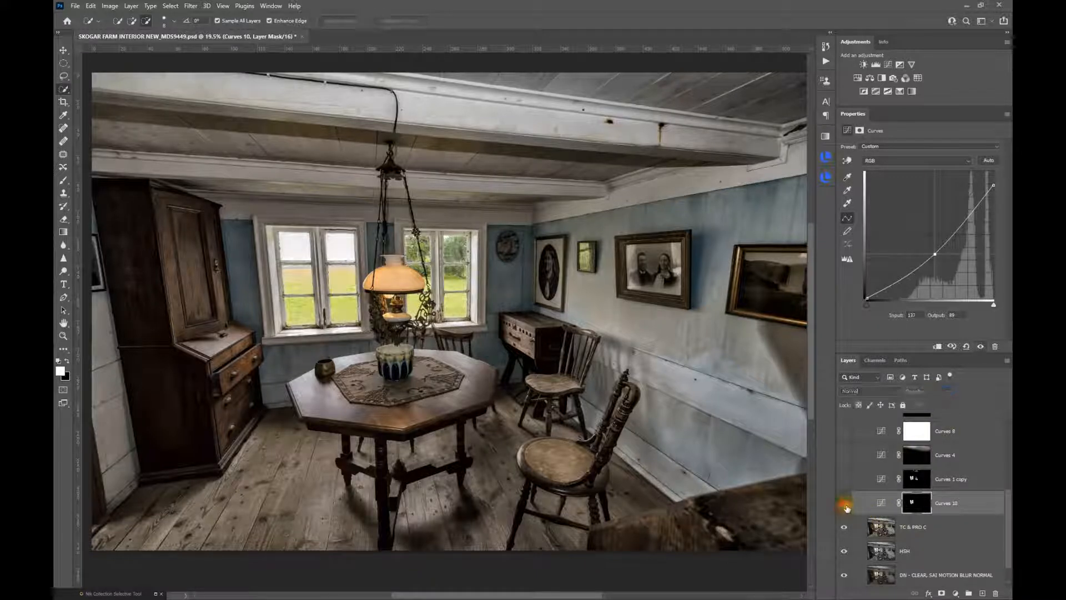
pyautogui.click(845, 479)
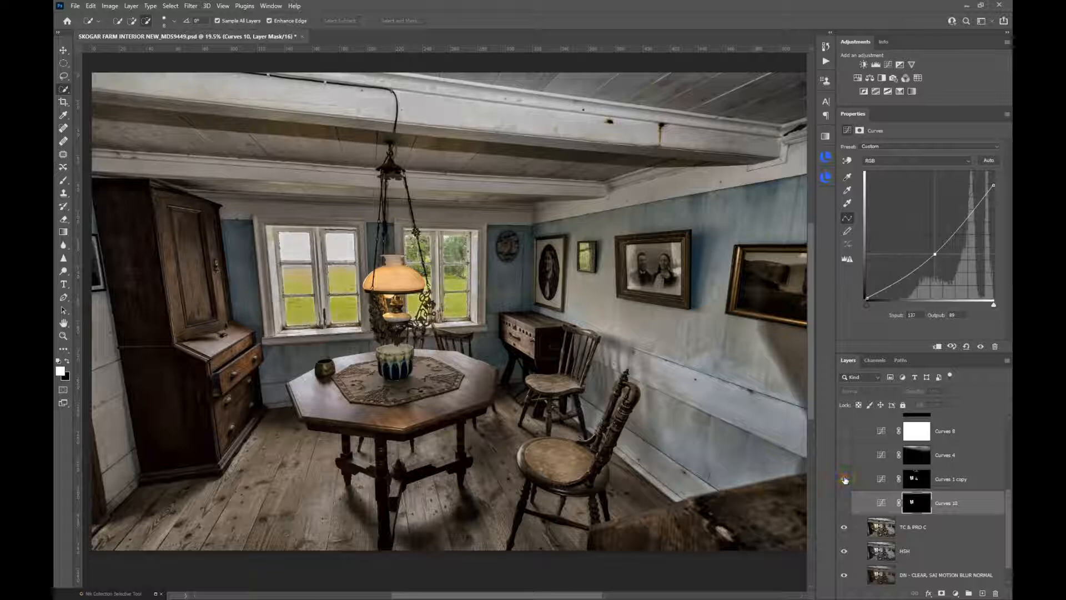
pyautogui.click(844, 479)
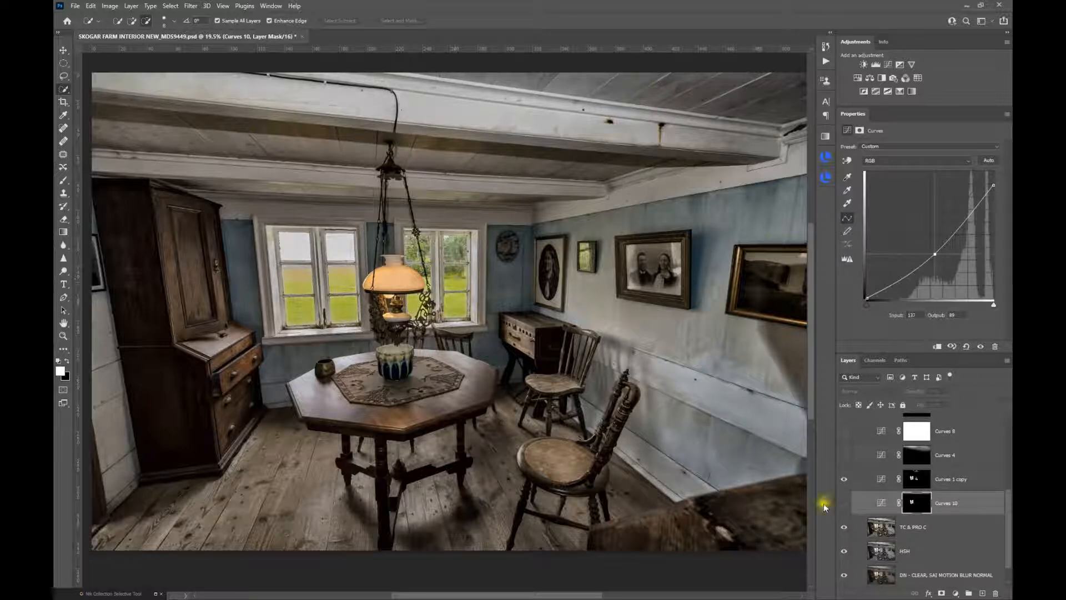
pyautogui.click(844, 479)
pyautogui.click(845, 503)
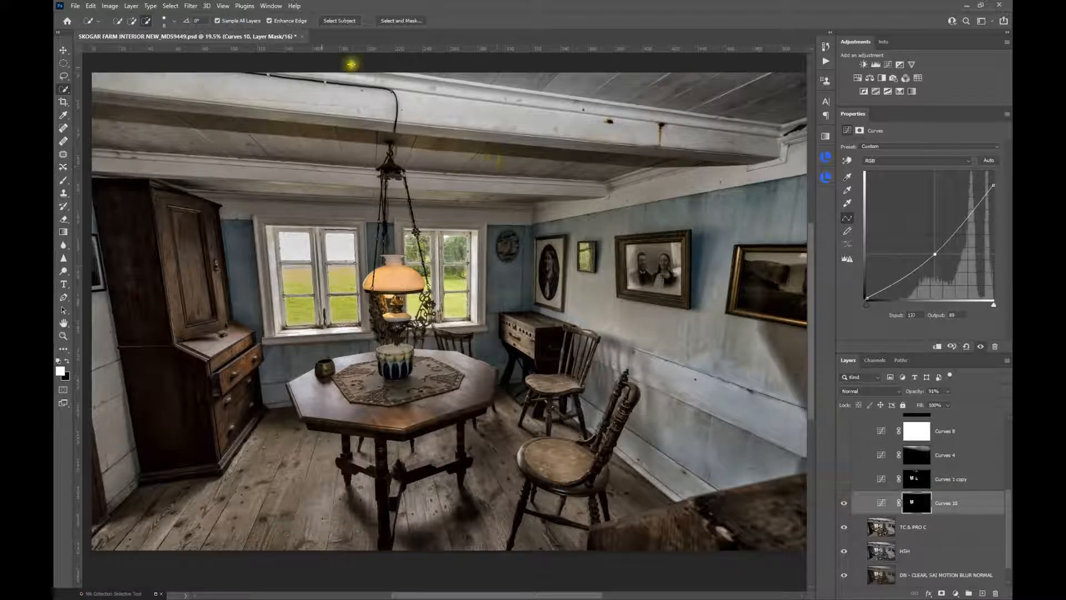
# - Add a darkening Curves adjustment with a lowered white point and midtones at Input 132, Output 81, and invert its mask to black
pyautogui.scroll(-2, 667, 88)
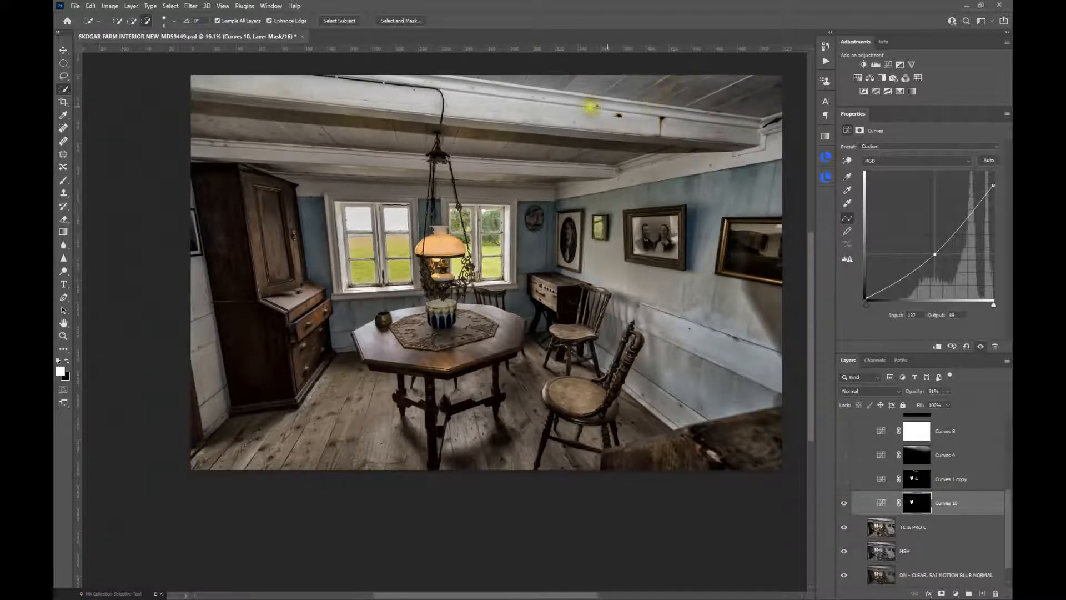
pyautogui.moveTo(593, 122); pyautogui.dragTo(550, 160)
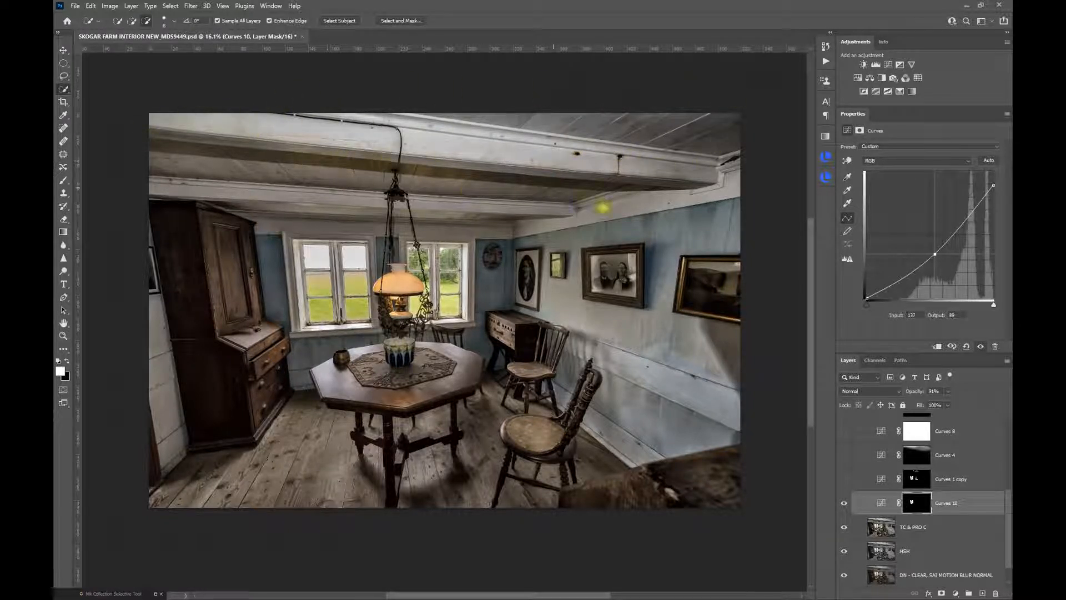
pyautogui.click(888, 65)
pyautogui.moveTo(993, 173); pyautogui.dragTo(996, 182)
pyautogui.click(927, 244)
pyautogui.moveTo(926, 244); pyautogui.dragTo(931, 257)
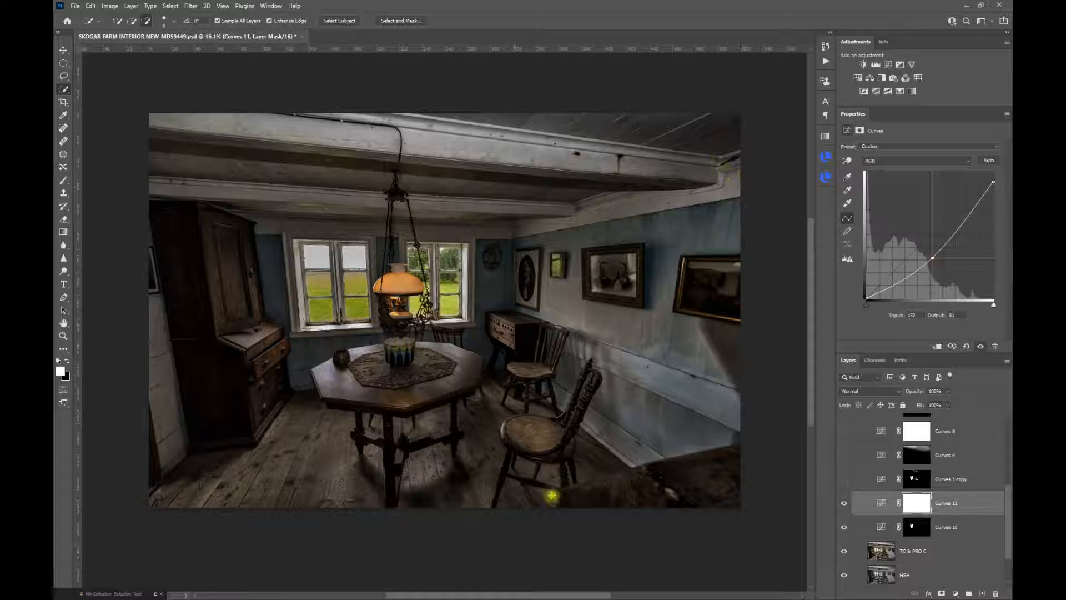
pyautogui.click(923, 509)
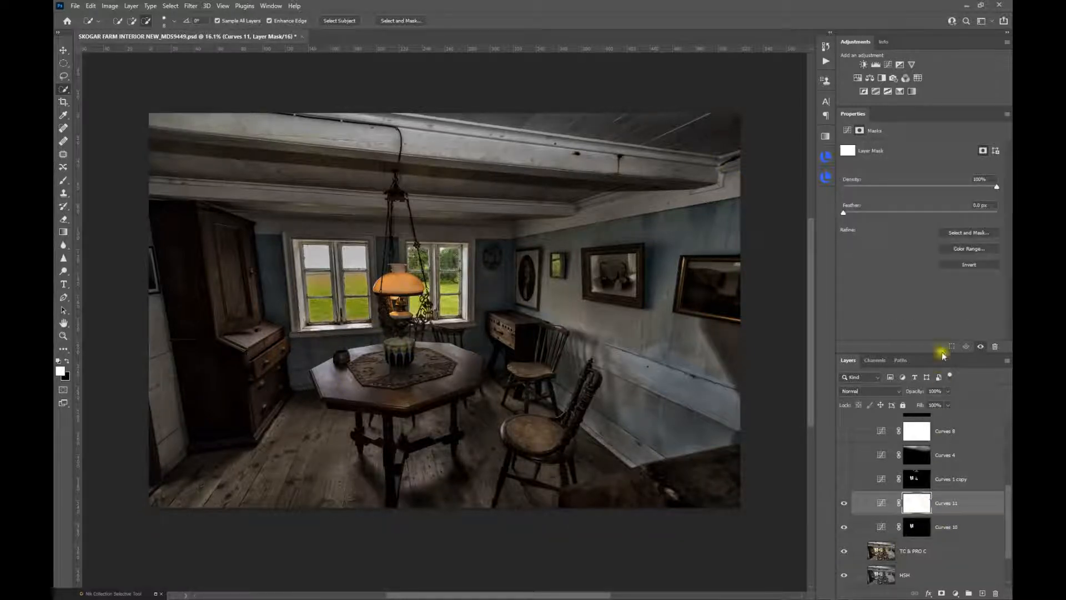
pyautogui.click(955, 269)
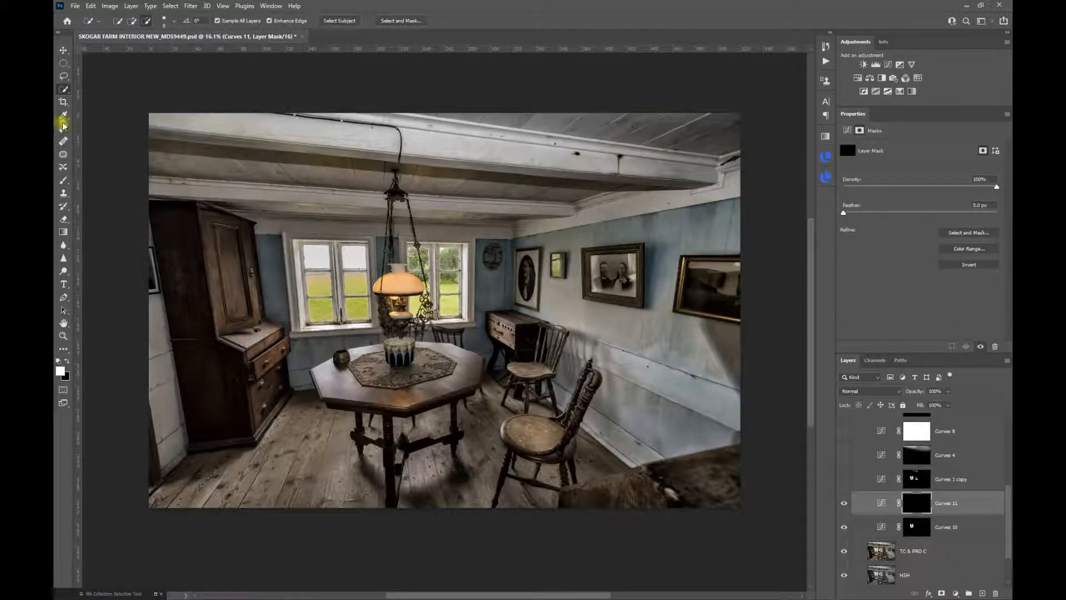
# - Paint white on the Curves 11 mask along the upper ceiling and front beam with a 600 px brush at 50% opacity
pyautogui.click(61, 182)
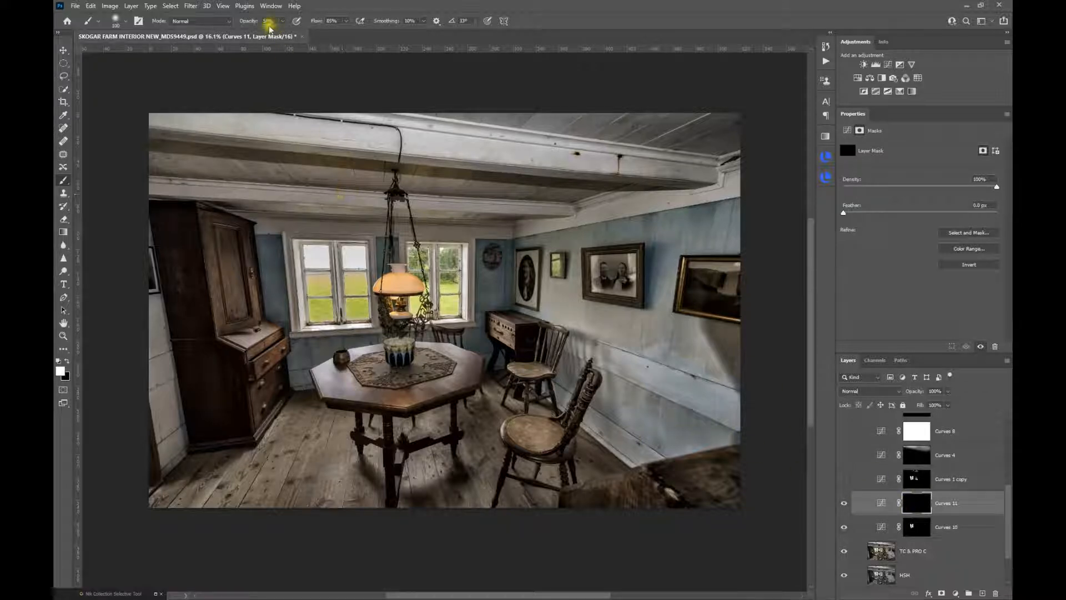
pyautogui.press(']')
pyautogui.press(']')
pyautogui.press(']')
pyautogui.moveTo(744, 155)
pyautogui.mouseDown()
pyautogui.moveTo(438, 143)
pyautogui.moveTo(134, 109)
pyautogui.mouseUp()
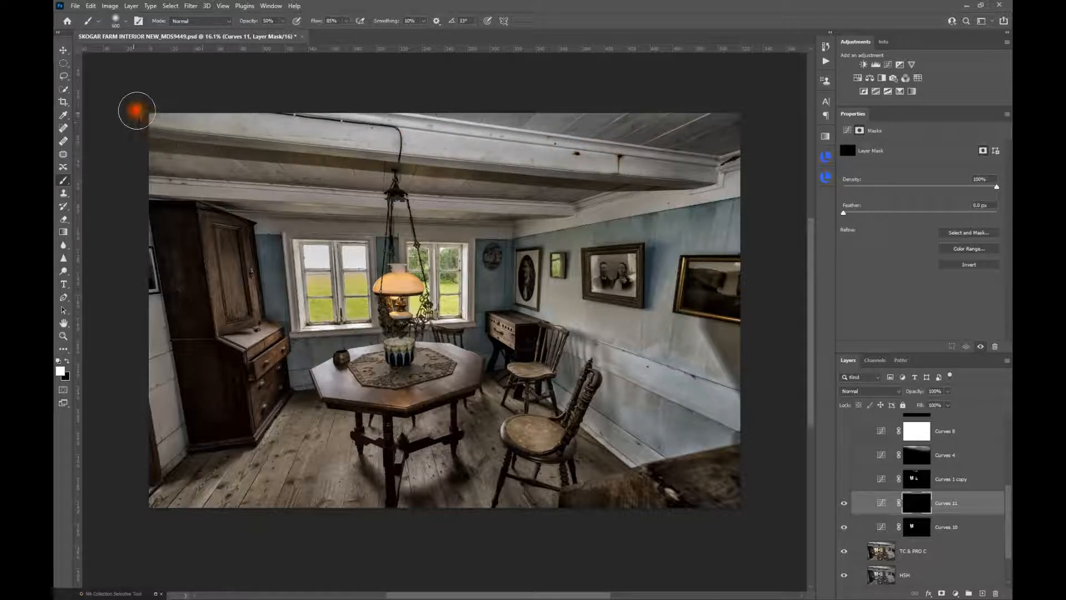
pyautogui.moveTo(702, 138); pyautogui.dragTo(251, 113)
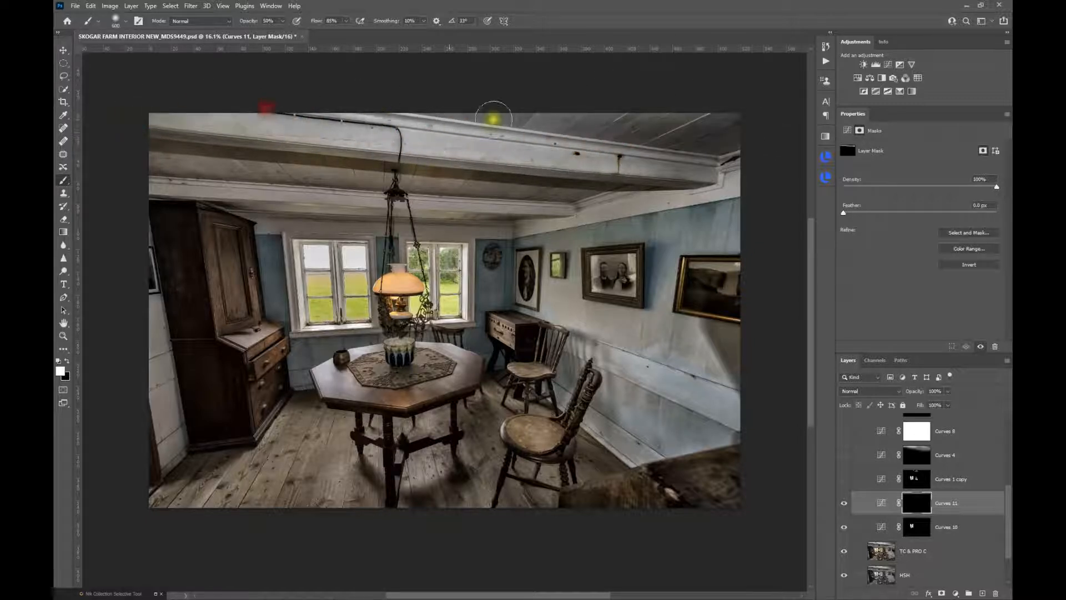
pyautogui.moveTo(607, 149); pyautogui.dragTo(112, 107)
pyautogui.moveTo(684, 157)
pyautogui.mouseDown()
pyautogui.moveTo(252, 133)
pyautogui.moveTo(64, 109)
pyautogui.mouseUp()
pyautogui.moveTo(727, 131)
pyautogui.mouseDown()
pyautogui.moveTo(659, 112)
pyautogui.moveTo(374, 105)
pyautogui.mouseUp()
pyautogui.moveTo(655, 145)
pyautogui.mouseDown()
pyautogui.moveTo(480, 156)
pyautogui.moveTo(124, 100)
pyautogui.mouseUp()
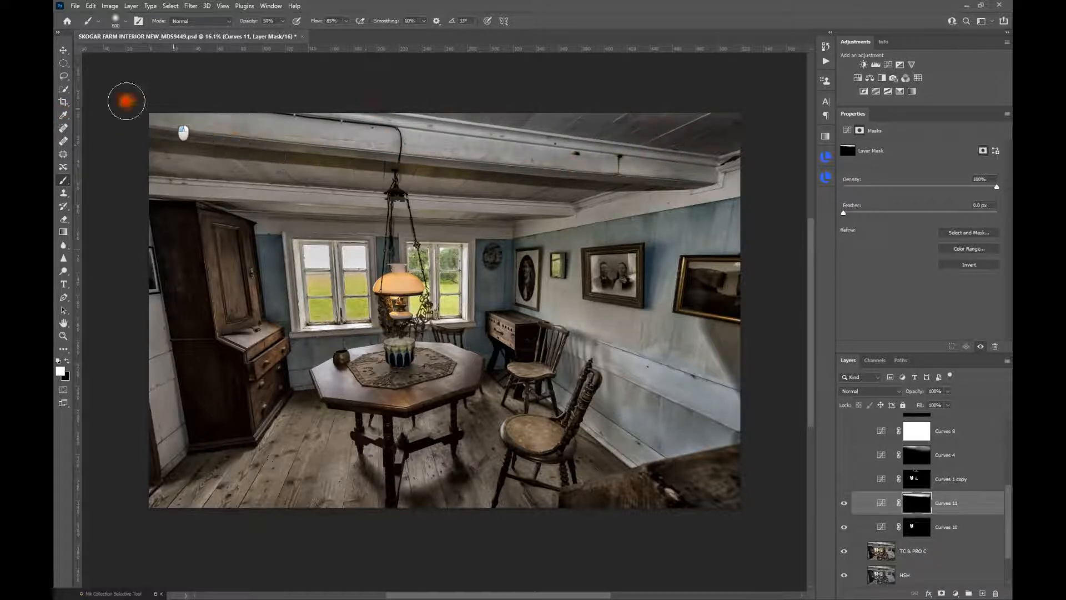
# - Extend the white painting on the Curves 11 mask along the ceiling's upper edge and compare the image with the layer hidden and shown
pyautogui.moveTo(585, 111); pyautogui.dragTo(86, 84)
pyautogui.moveTo(668, 159); pyautogui.dragTo(167, 119)
pyautogui.moveTo(435, 119); pyautogui.dragTo(90, 90)
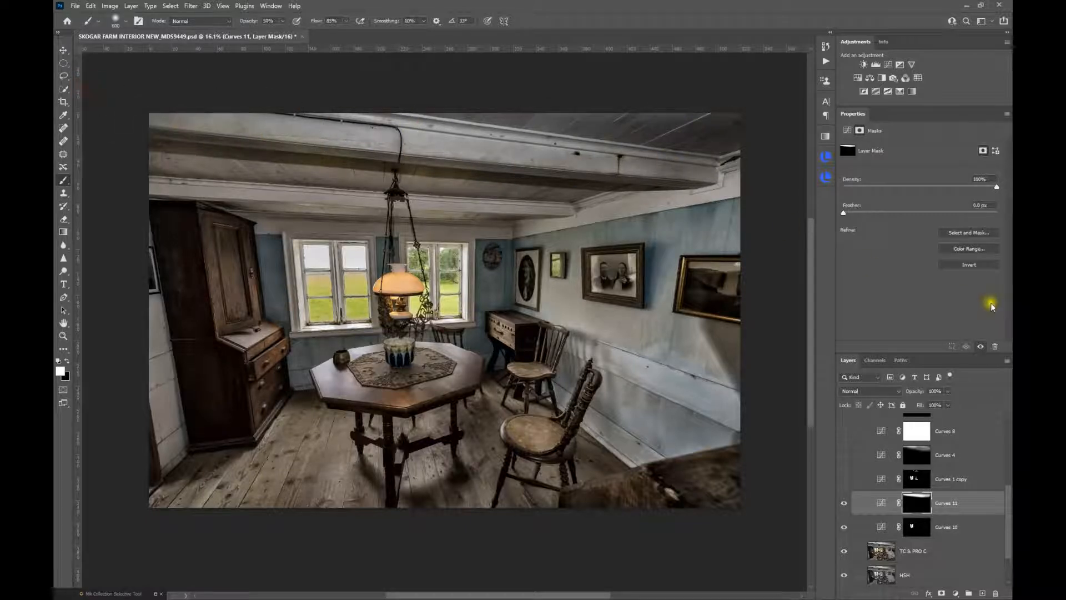
pyautogui.click(844, 503)
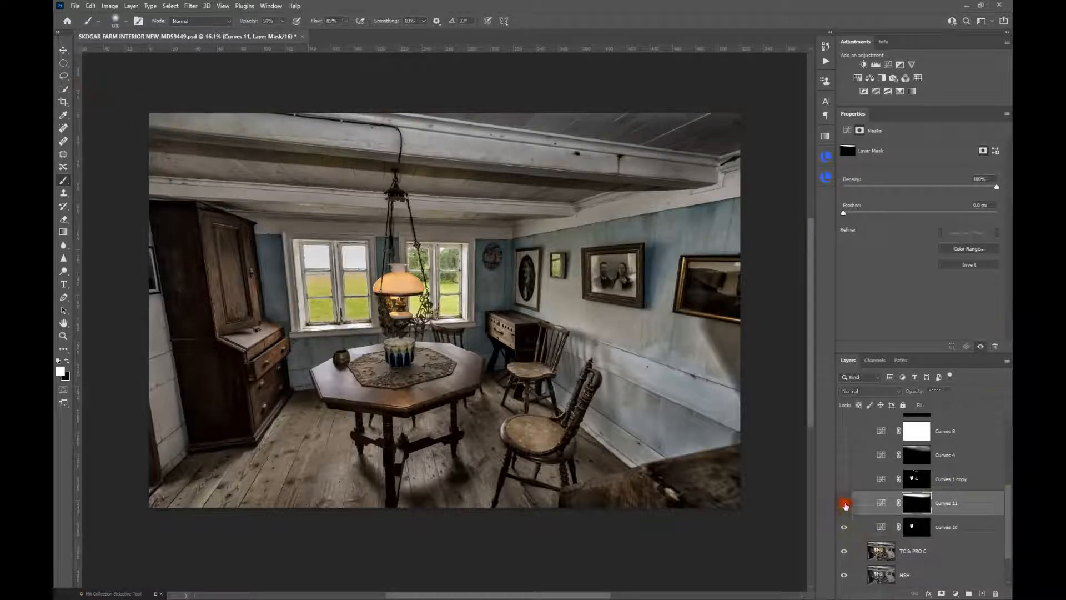
pyautogui.click(844, 503)
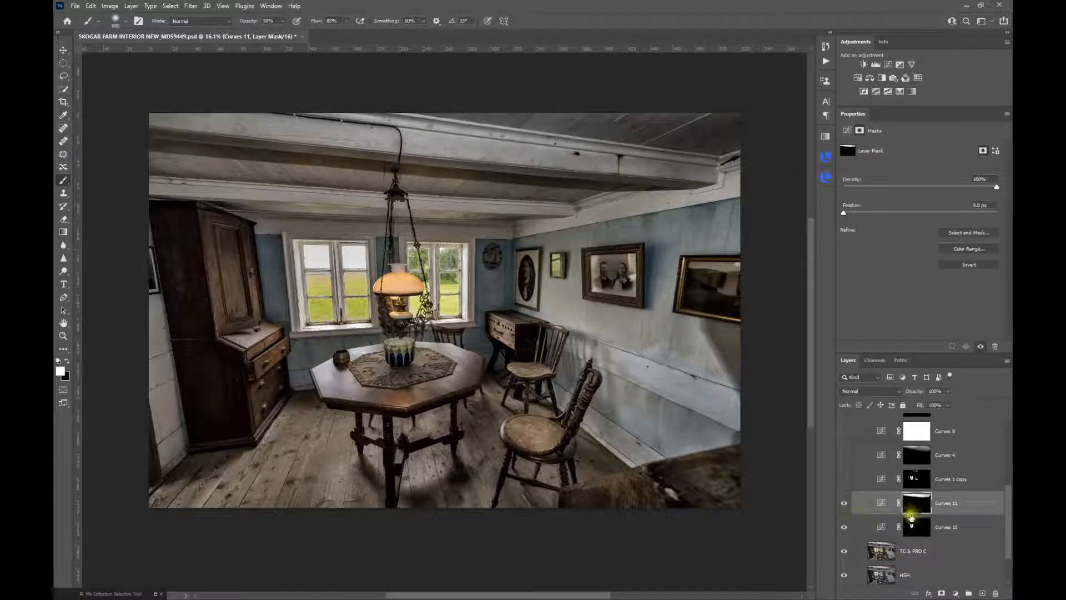
# - Turn on the Curves 8 layer and set its white point to Input 244, Output 255
pyautogui.scroll(1, 911, 516)
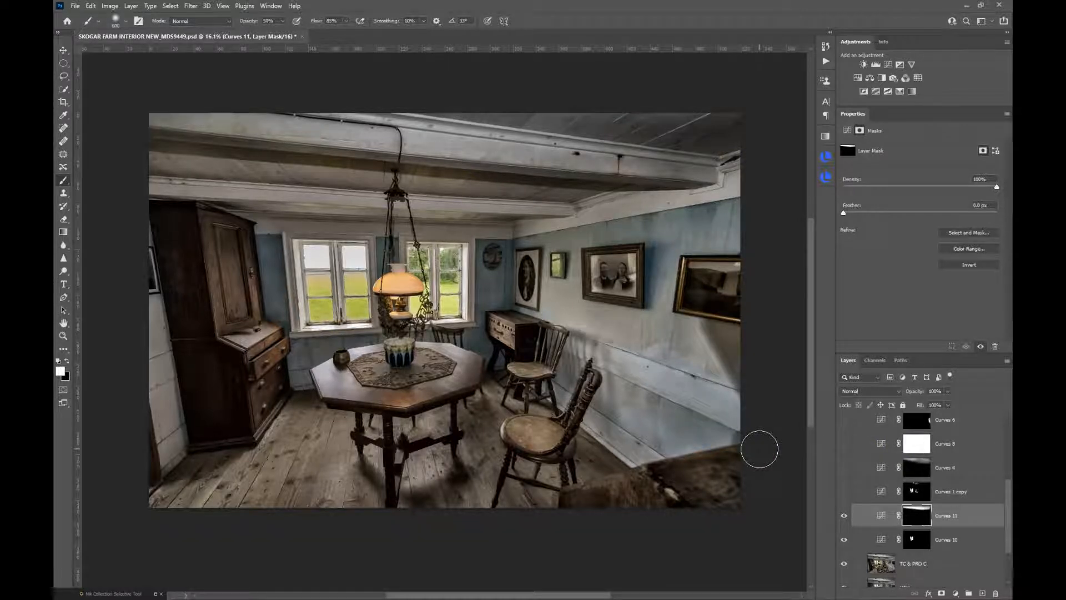
pyautogui.click(882, 444)
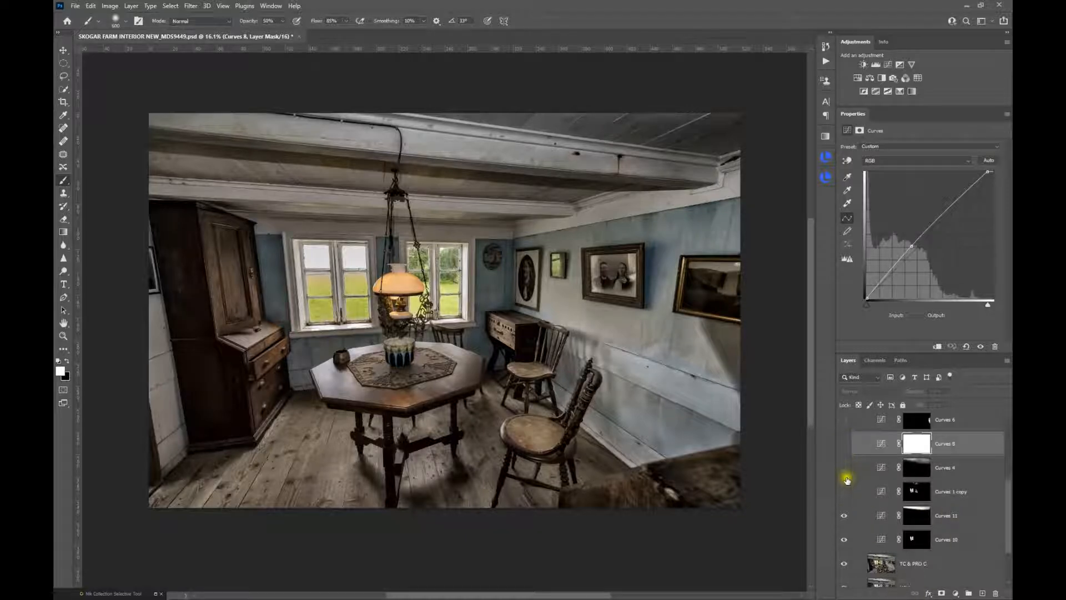
pyautogui.click(843, 447)
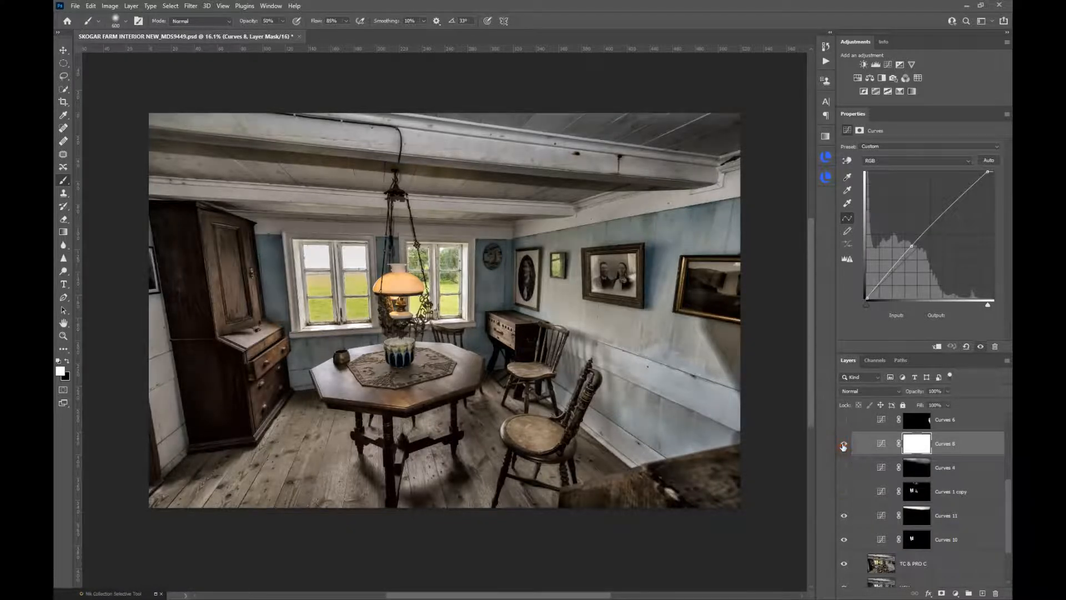
pyautogui.moveTo(987, 305)
pyautogui.mouseDown()
pyautogui.moveTo(977, 310)
pyautogui.moveTo(995, 303)
pyautogui.mouseUp()
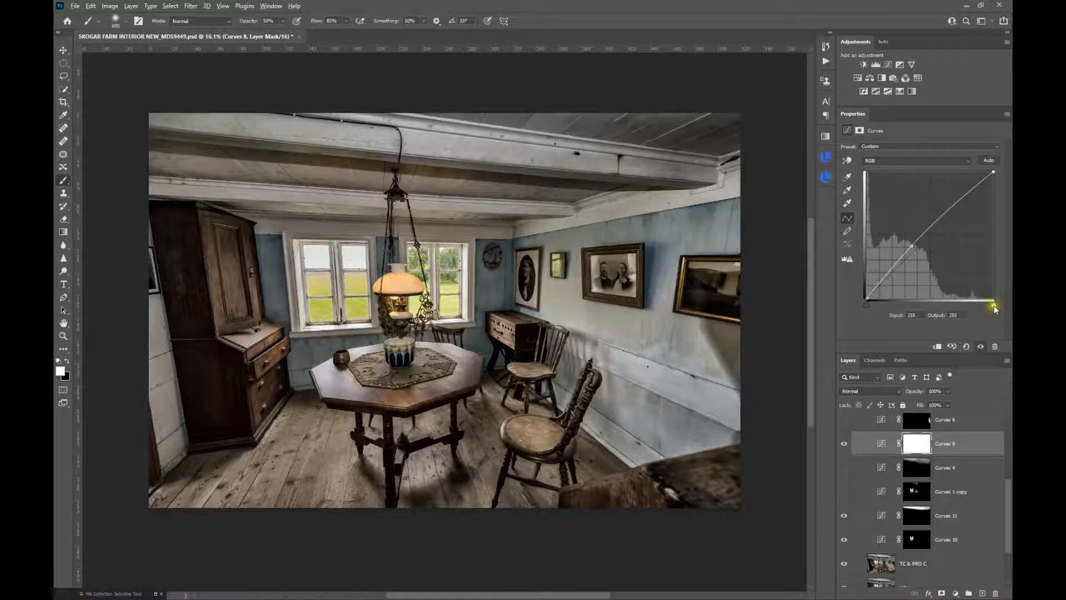
pyautogui.keyDown('alt'); pyautogui.click(995, 309); pyautogui.keyUp('alt')
pyautogui.moveTo(994, 310)
pyautogui.mouseDown()
pyautogui.moveTo(967, 314)
pyautogui.moveTo(994, 305)
pyautogui.mouseUp()
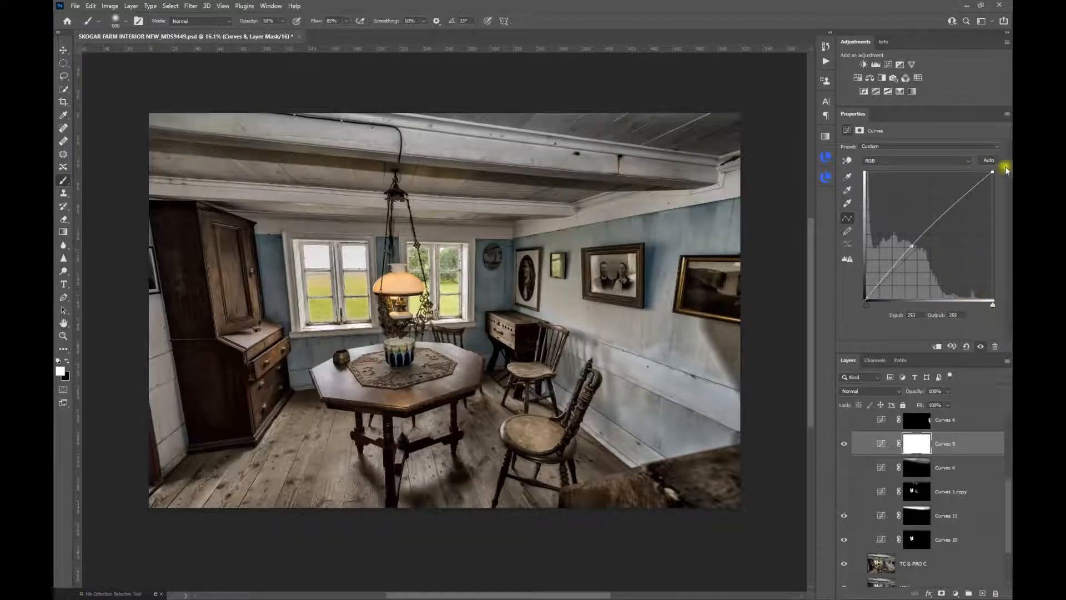
pyautogui.moveTo(992, 304); pyautogui.dragTo(988, 305)
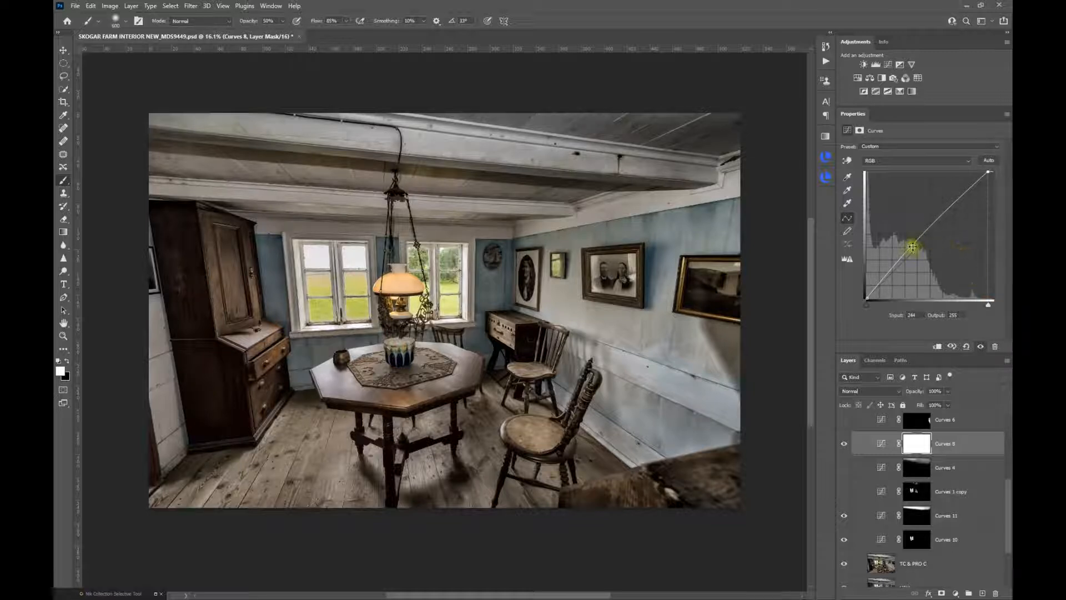
# - Raise the Curves 8 midpoint to Input 92, Output 109 and compare the image with and without the layer
pyautogui.moveTo(913, 247); pyautogui.dragTo(912, 243)
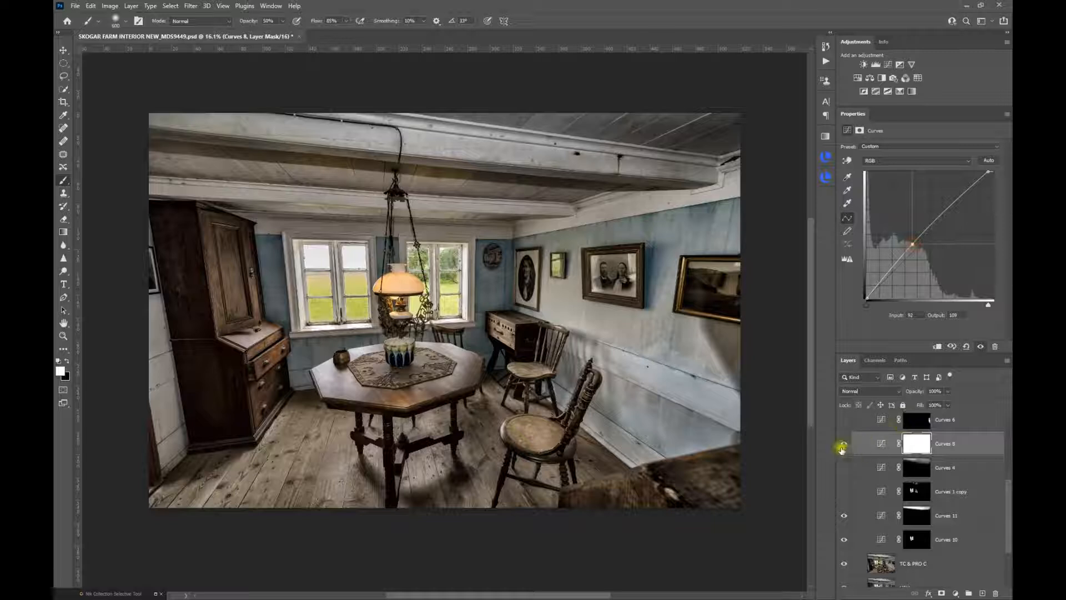
pyautogui.click(844, 444)
pyautogui.click(844, 446)
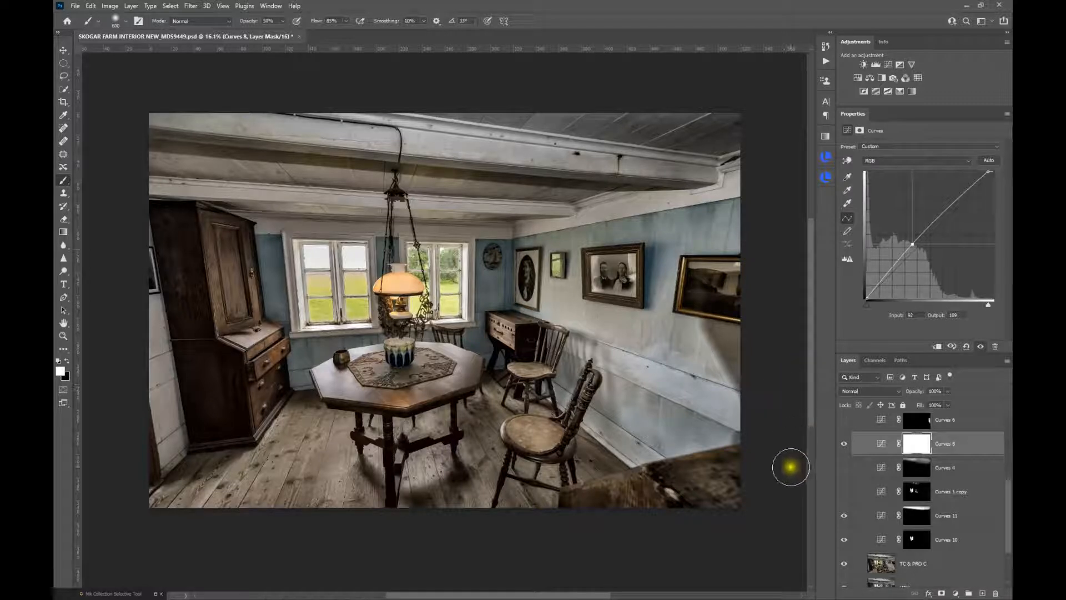
# - Turn on the Curves 6 layer and inspect its mask on its own before returning to the image
pyautogui.click(885, 425)
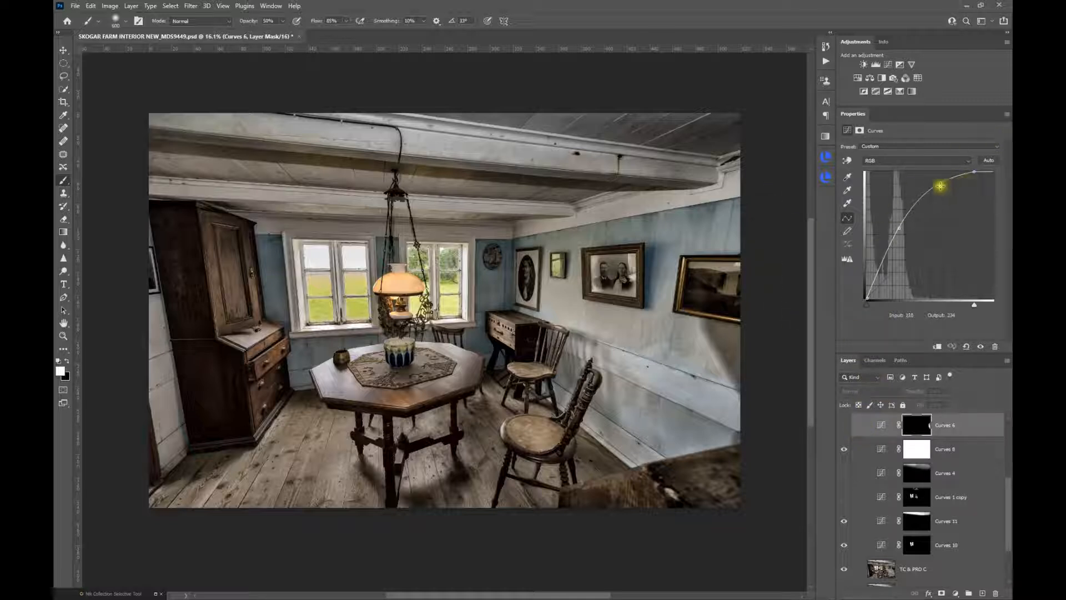
pyautogui.click(843, 425)
pyautogui.click(905, 432)
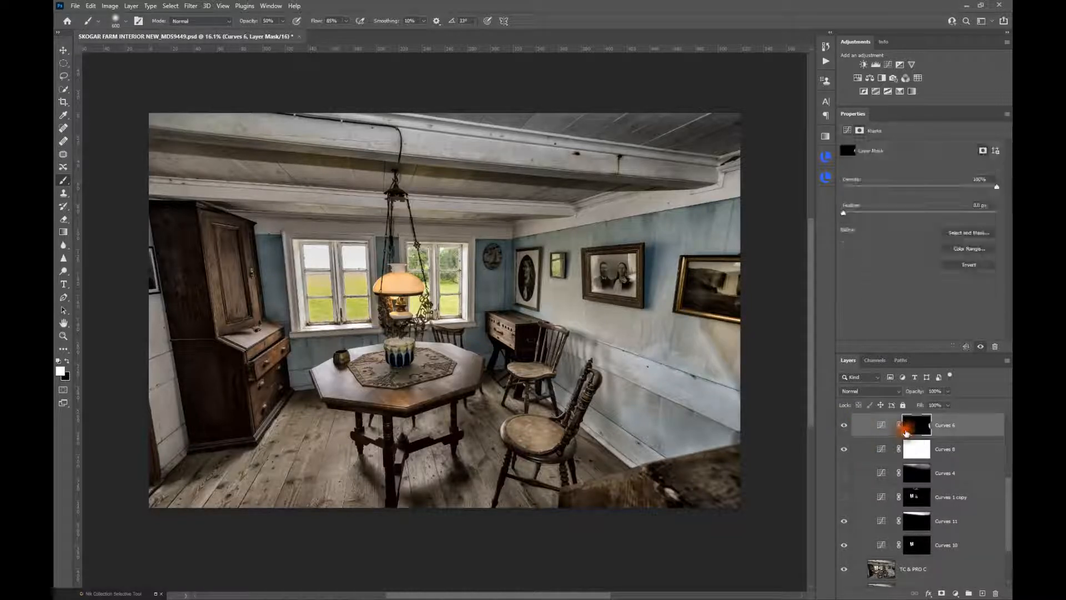
pyautogui.keyDown('alt'); pyautogui.click(919, 432); pyautogui.keyUp('alt')
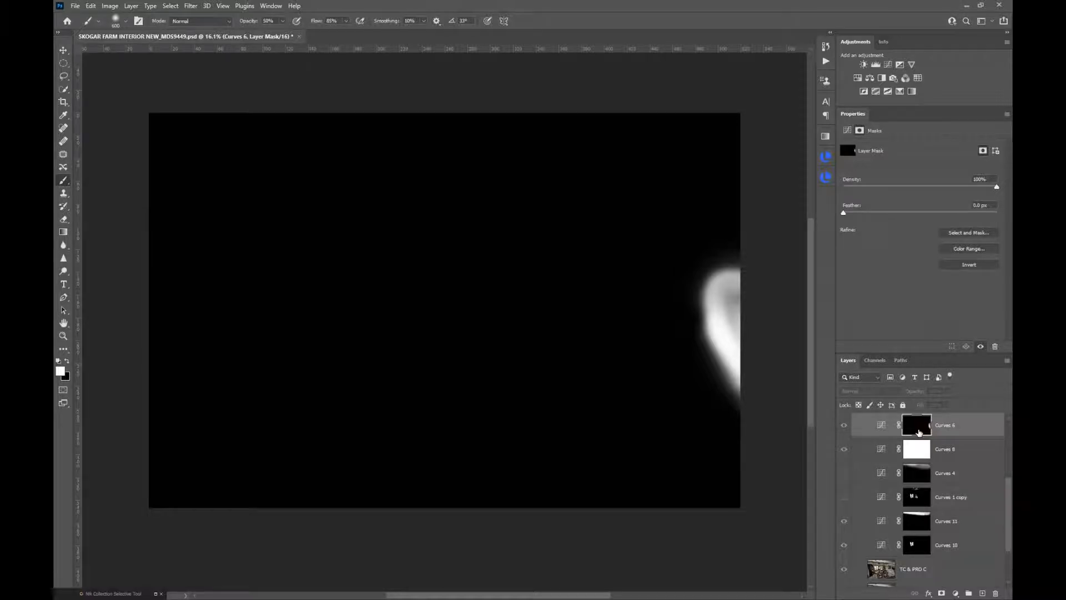
pyautogui.keyDown('alt'); pyautogui.click(919, 432); pyautogui.keyUp('alt')
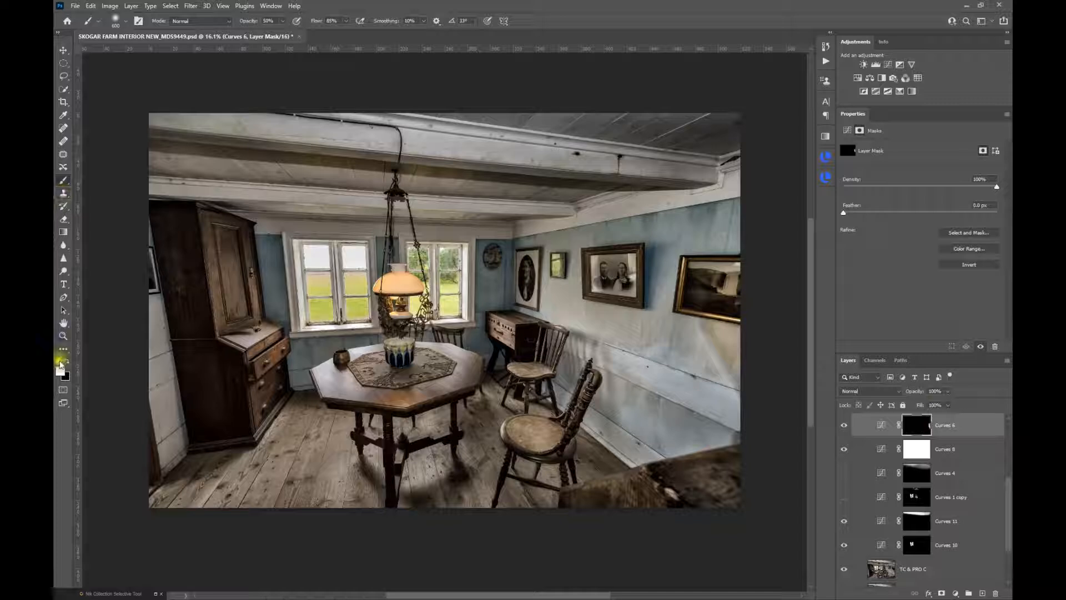
# - Compare the wall area below the large picture at the image's edge with Curves 6 hidden and shown
pyautogui.moveTo(735, 340); pyautogui.dragTo(744, 361)
pyautogui.click(843, 425)
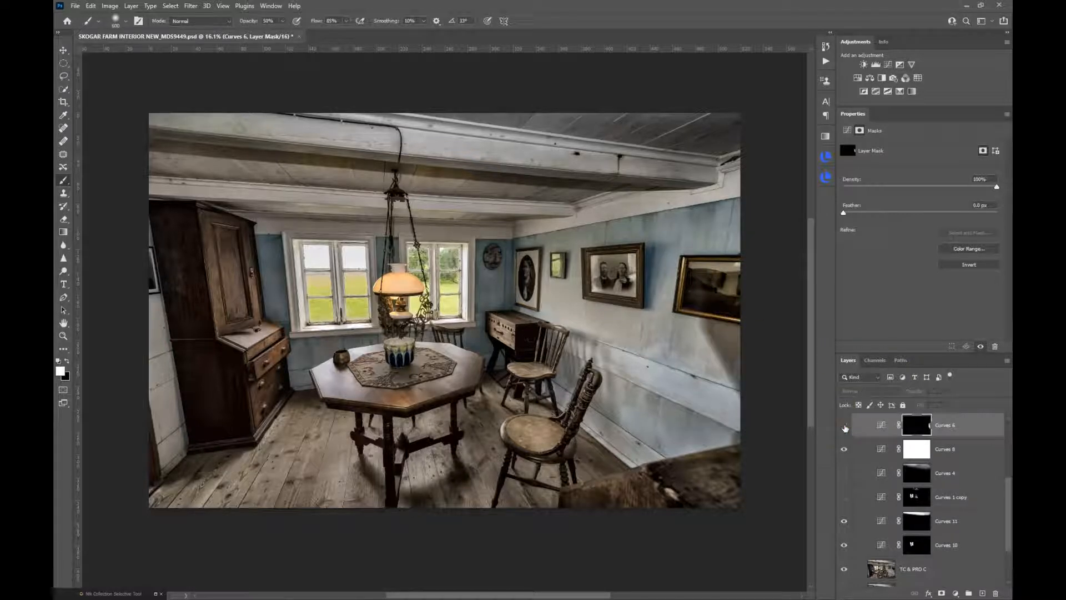
pyautogui.click(844, 426)
pyautogui.click(924, 425)
pyautogui.moveTo(761, 381)
pyautogui.mouseDown()
pyautogui.moveTo(748, 326)
pyautogui.moveTo(740, 361)
pyautogui.moveTo(722, 322)
pyautogui.moveTo(756, 392)
pyautogui.mouseUp()
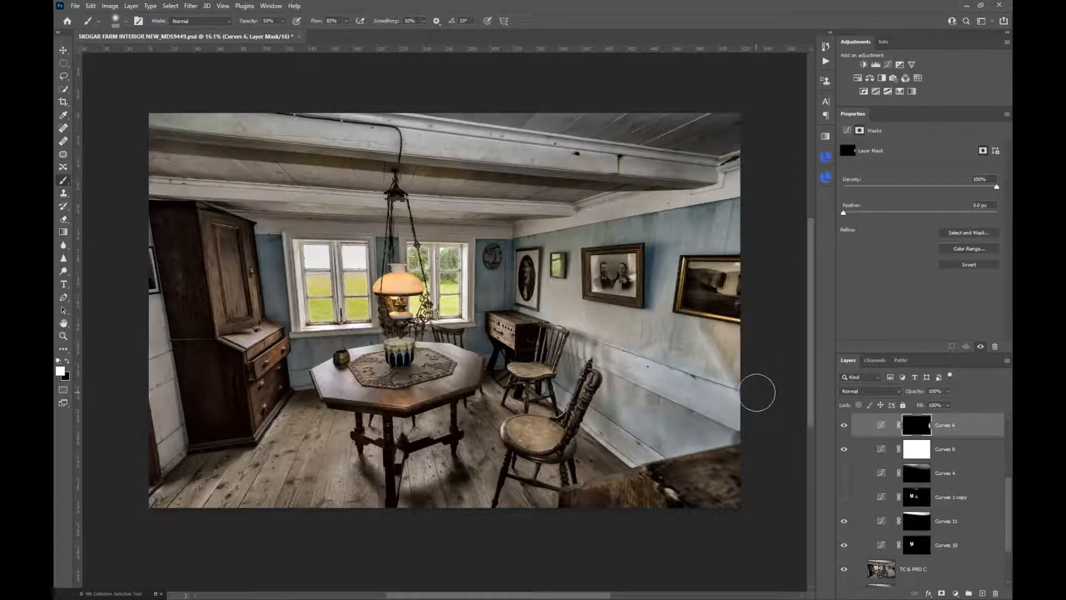
pyautogui.moveTo(756, 391)
pyautogui.mouseDown()
pyautogui.moveTo(753, 438)
pyautogui.moveTo(640, 491)
pyautogui.moveTo(662, 489)
pyautogui.moveTo(612, 499)
pyautogui.moveTo(657, 596)
pyautogui.mouseUp()
# - Turn on the Hue/Saturation 1 layer, compare the image with and without it, and fine-tune its master saturation
pyautogui.scroll(4, 975, 468)
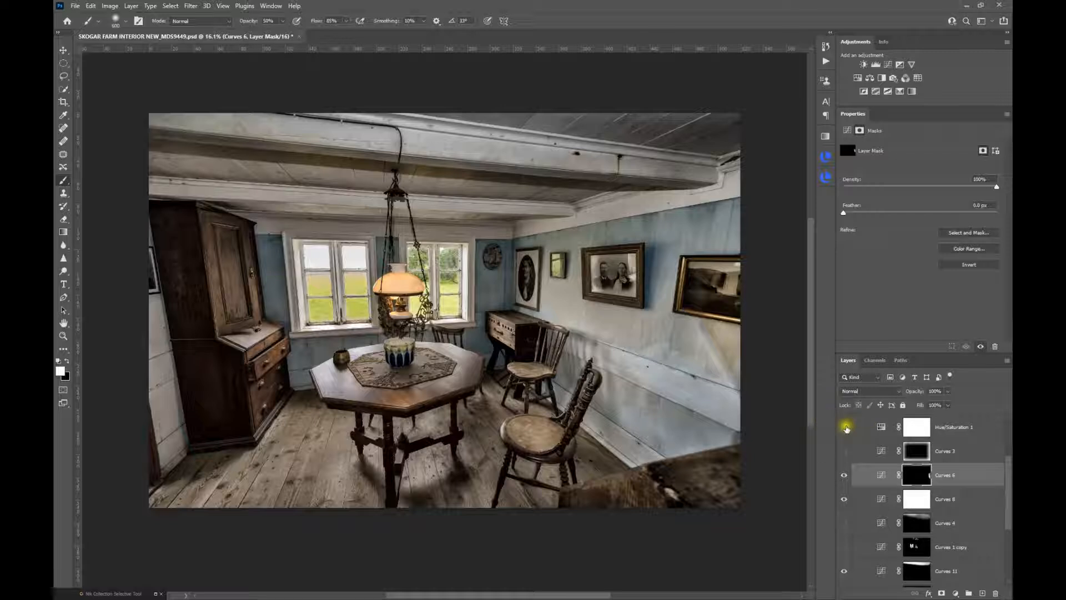
pyautogui.click(883, 426)
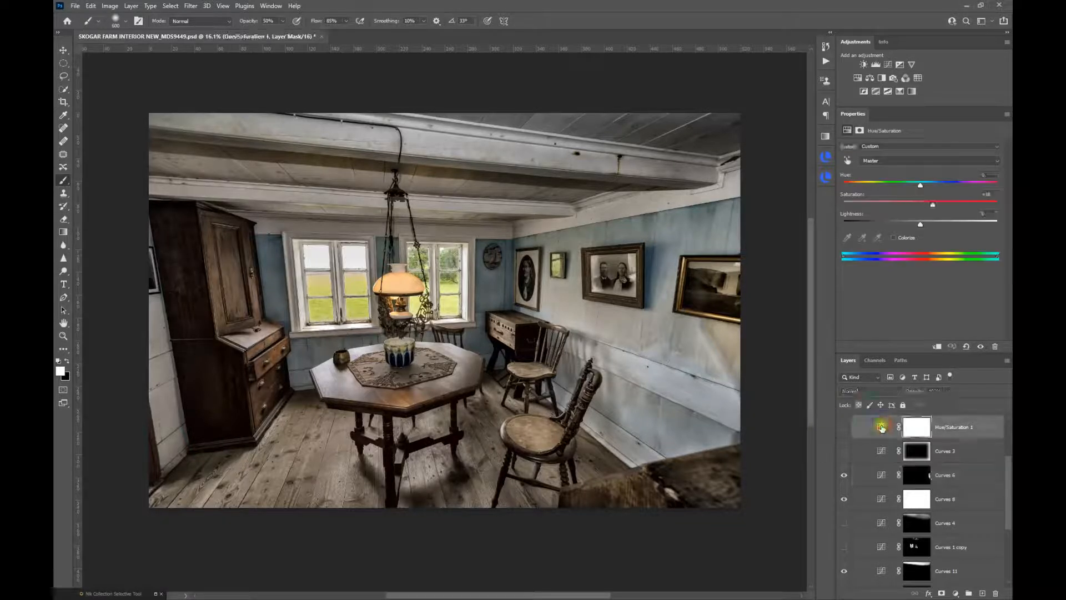
pyautogui.click(843, 427)
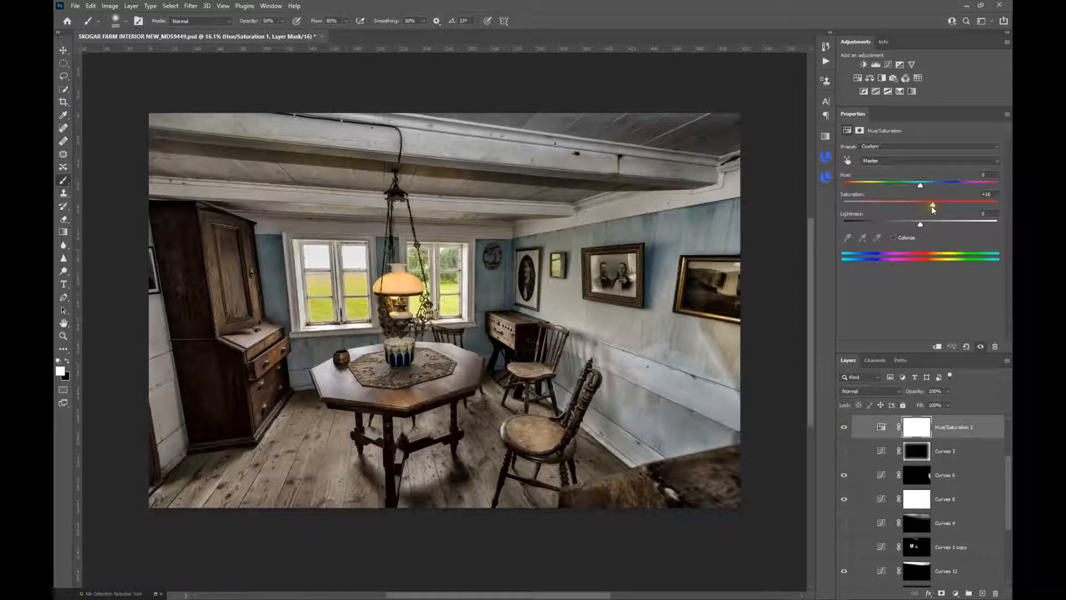
pyautogui.click(842, 425)
pyautogui.click(843, 427)
pyautogui.click(843, 426)
pyautogui.moveTo(935, 206); pyautogui.dragTo(942, 203)
pyautogui.moveTo(936, 206); pyautogui.dragTo(933, 205)
# - Move the Curves 3 layer up the stack, above Hue/Saturation 1 and Curves 9
pyautogui.moveTo(987, 454); pyautogui.dragTo(983, 418)
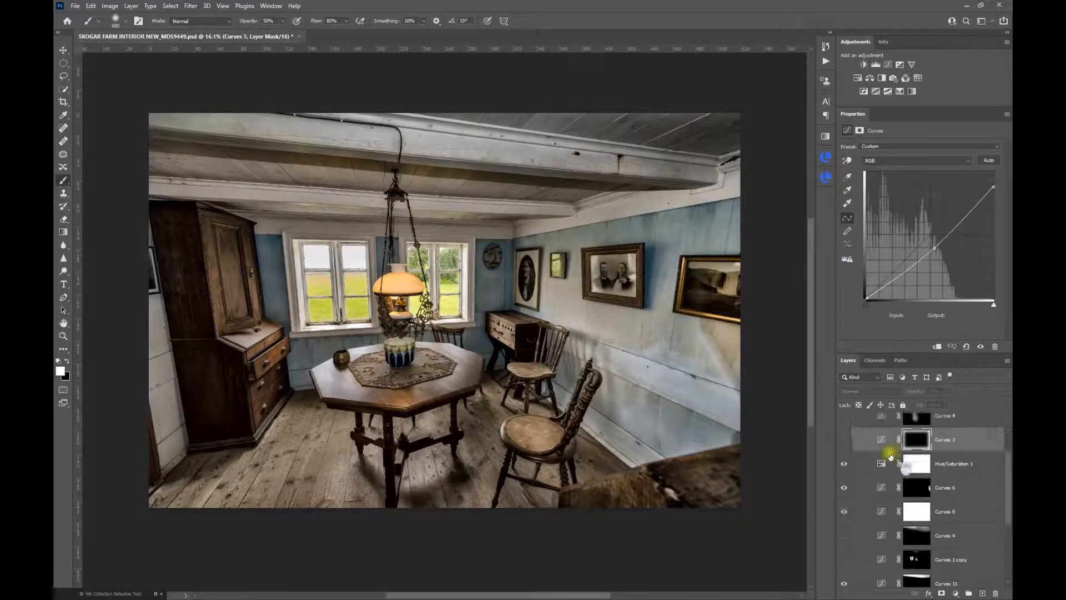
pyautogui.moveTo(987, 441); pyautogui.dragTo(986, 415)
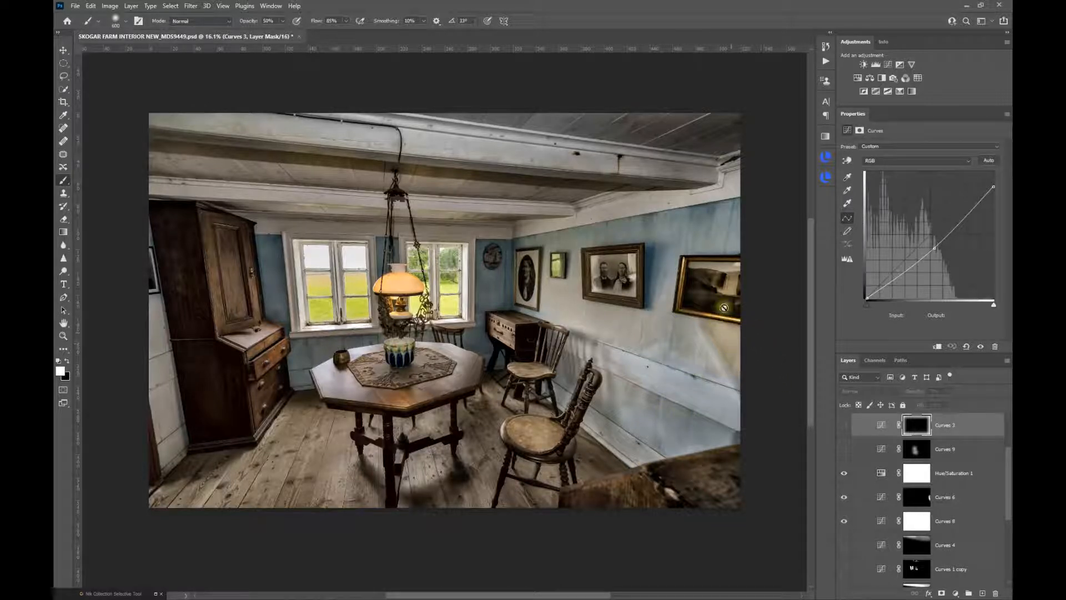
pyautogui.scroll(1, 882, 480)
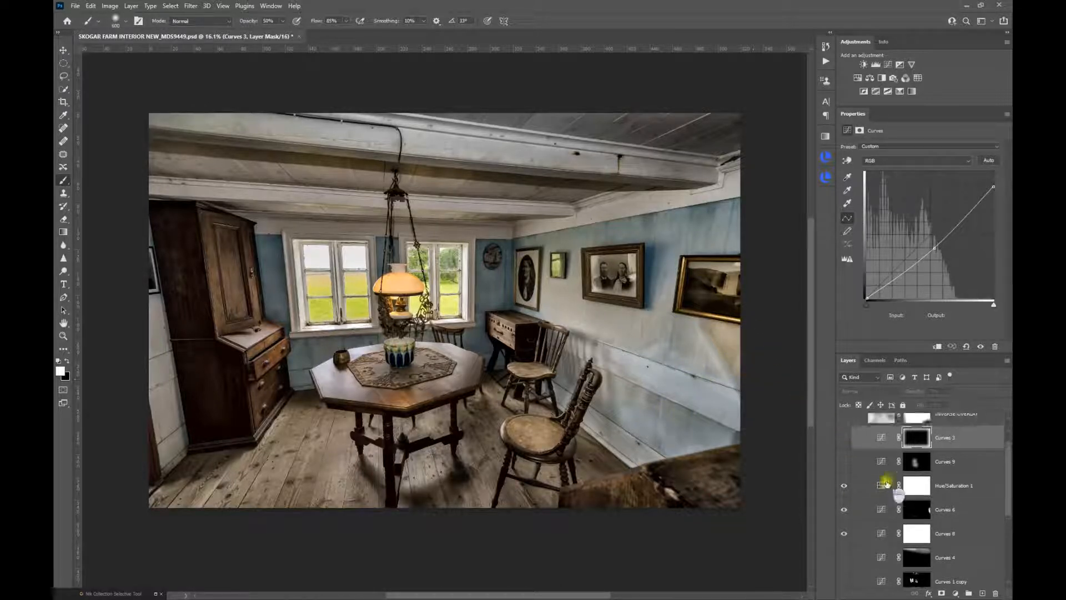
pyautogui.scroll(1, 883, 480)
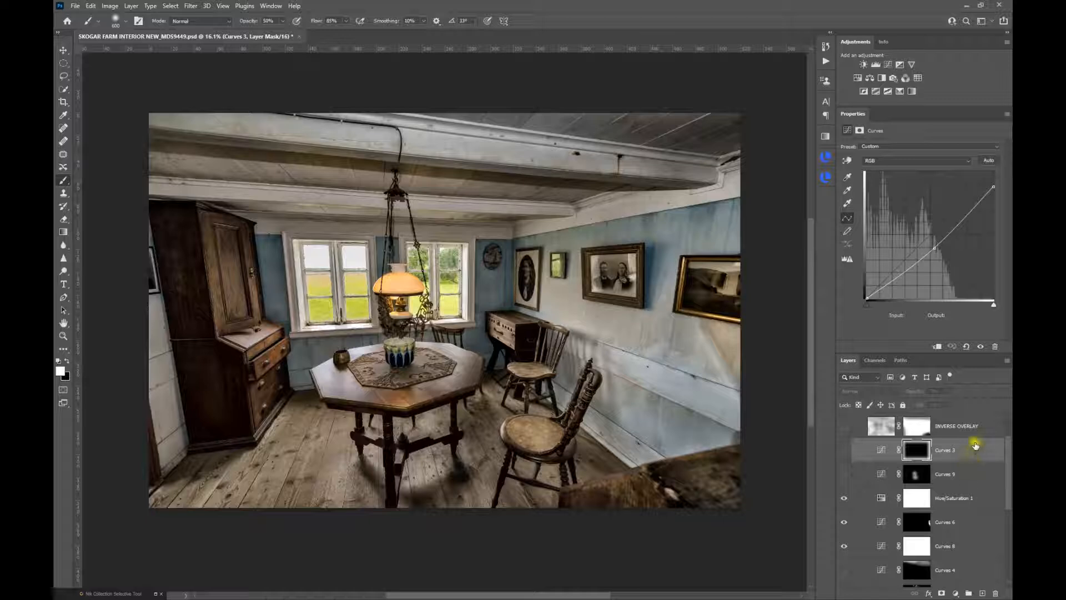
# - Select the TC & PRO C layer and sample the wall's neutral grey #898d8d as the foreground colour with the Eyedropper
pyautogui.scroll(-7, 975, 445)
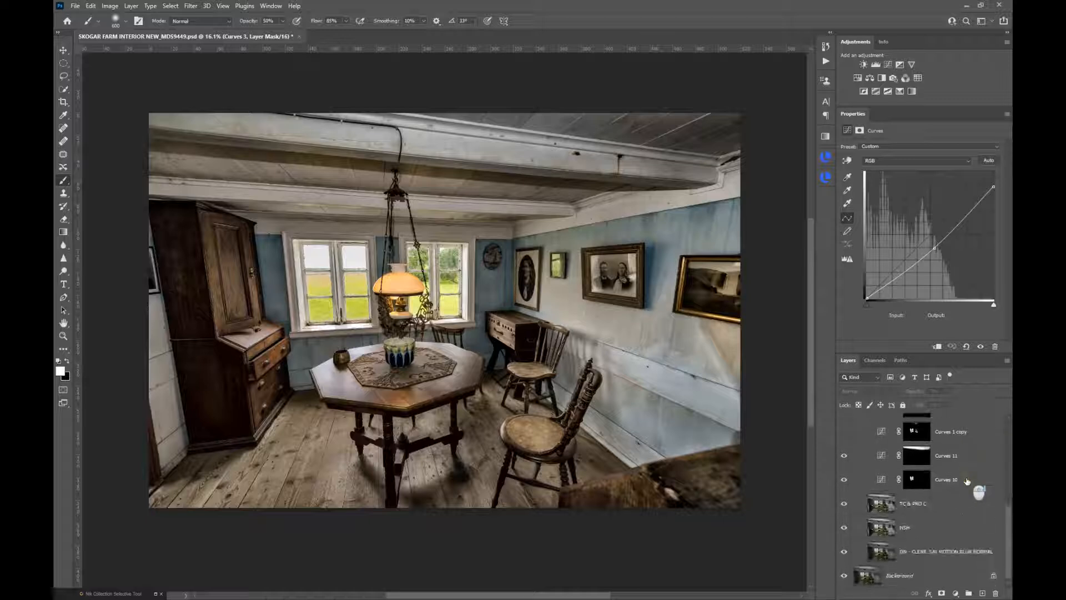
pyautogui.click(881, 503)
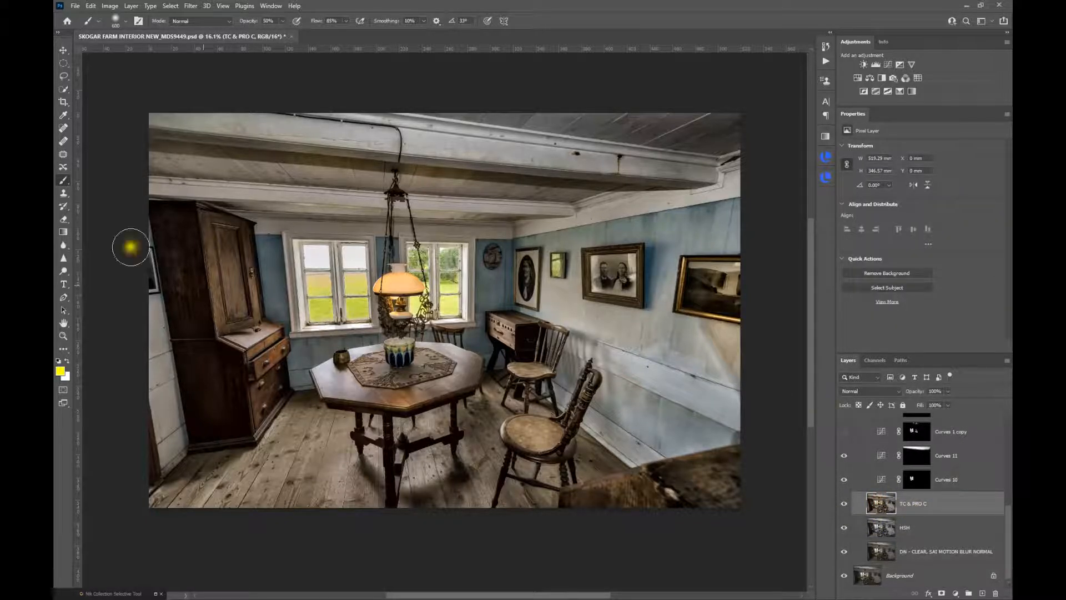
pyautogui.click(63, 115)
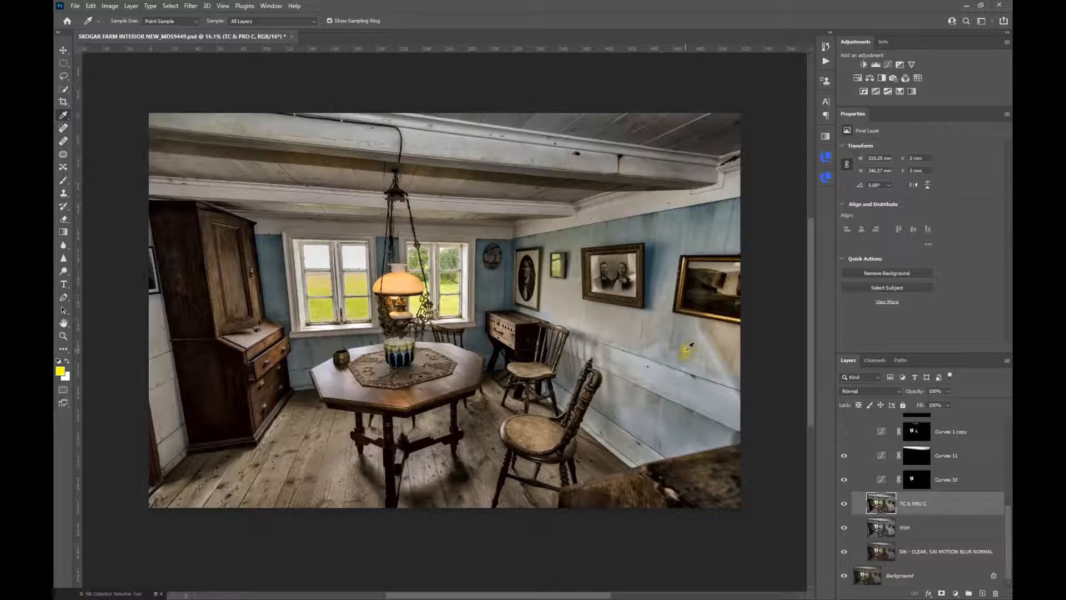
pyautogui.click(687, 349)
pyautogui.click(706, 364)
pyautogui.click(59, 368)
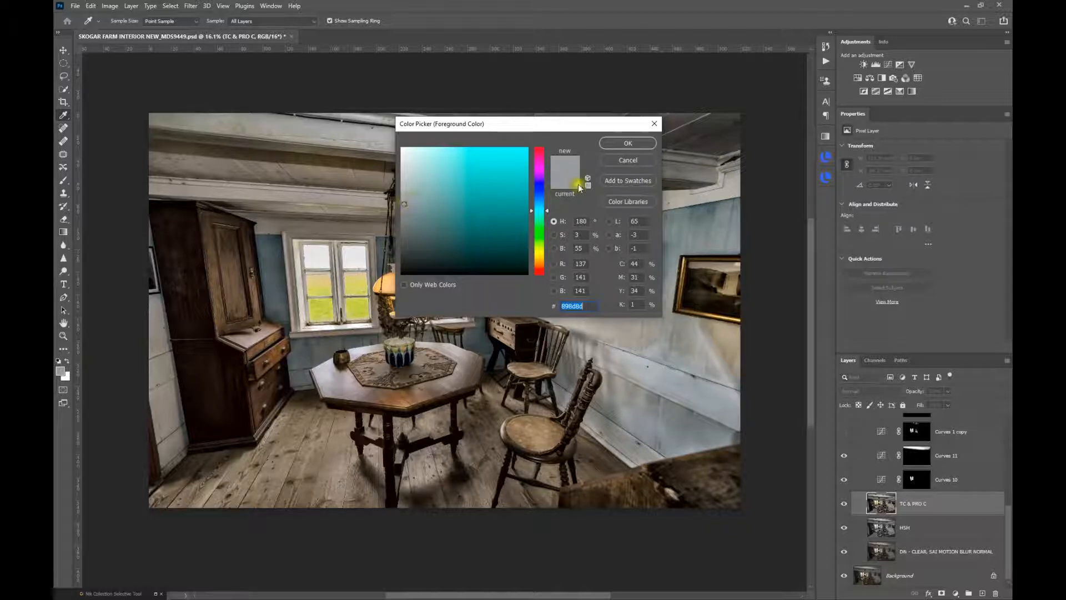
pyautogui.click(628, 143)
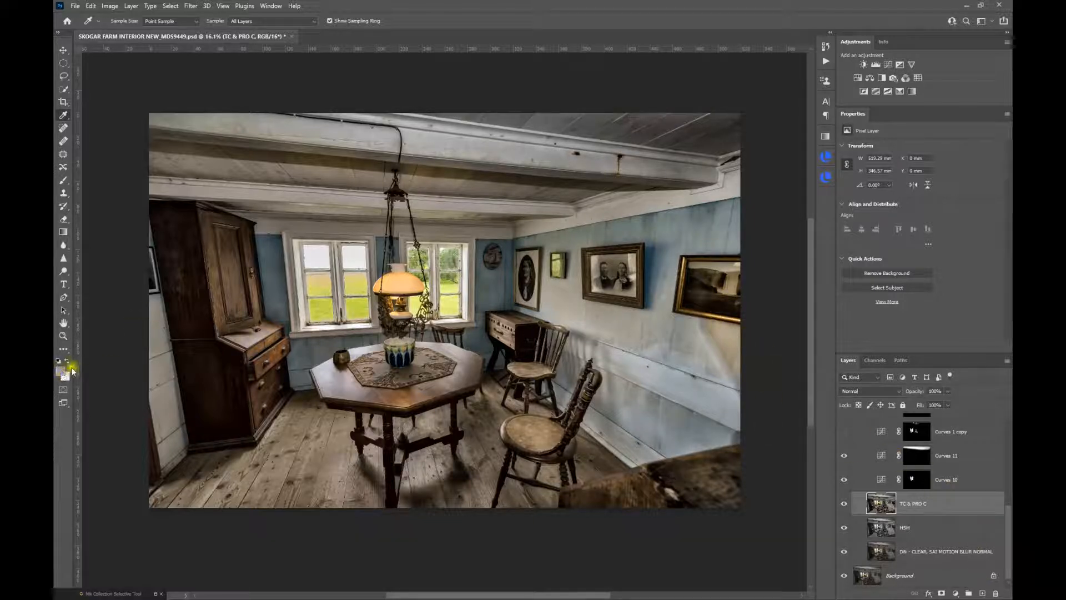
# - Add a Solid Color fill layer in the sampled grey #898d8d above TC & PRO C
pyautogui.click(955, 593)
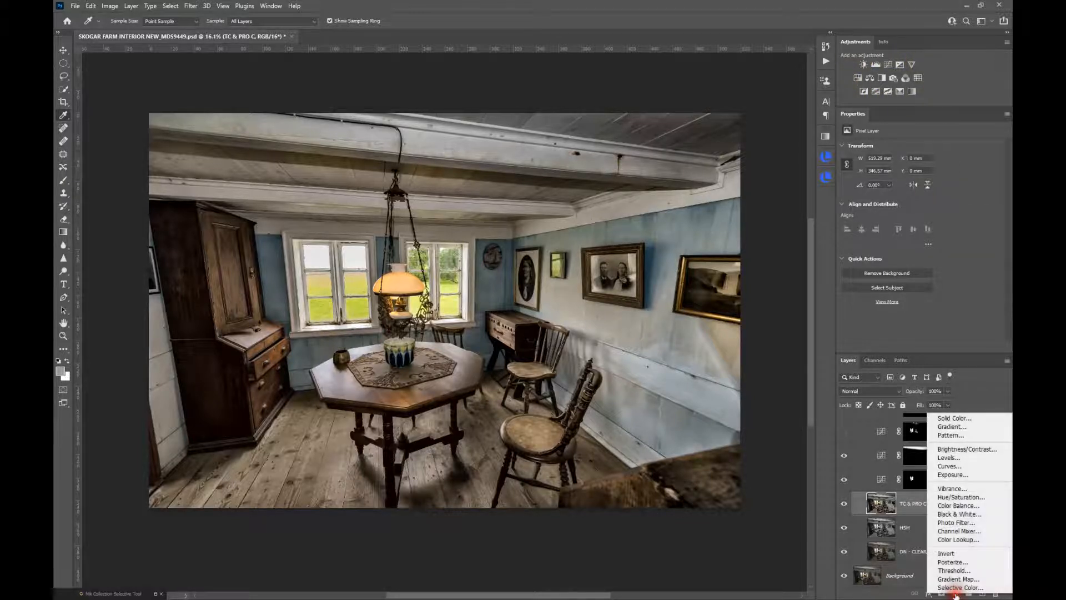
pyautogui.click(962, 419)
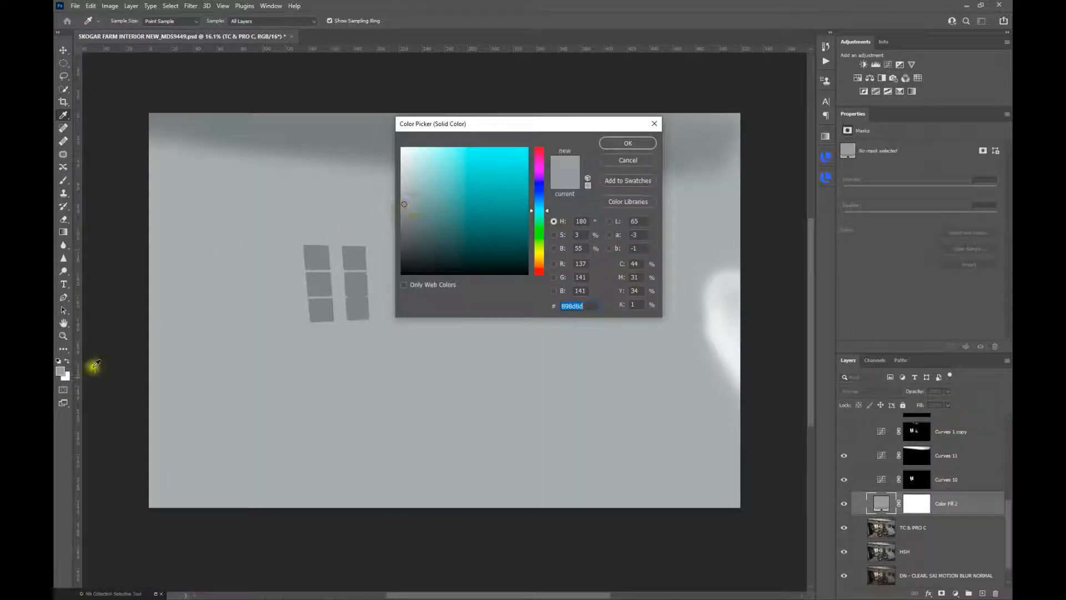
pyautogui.click(635, 145)
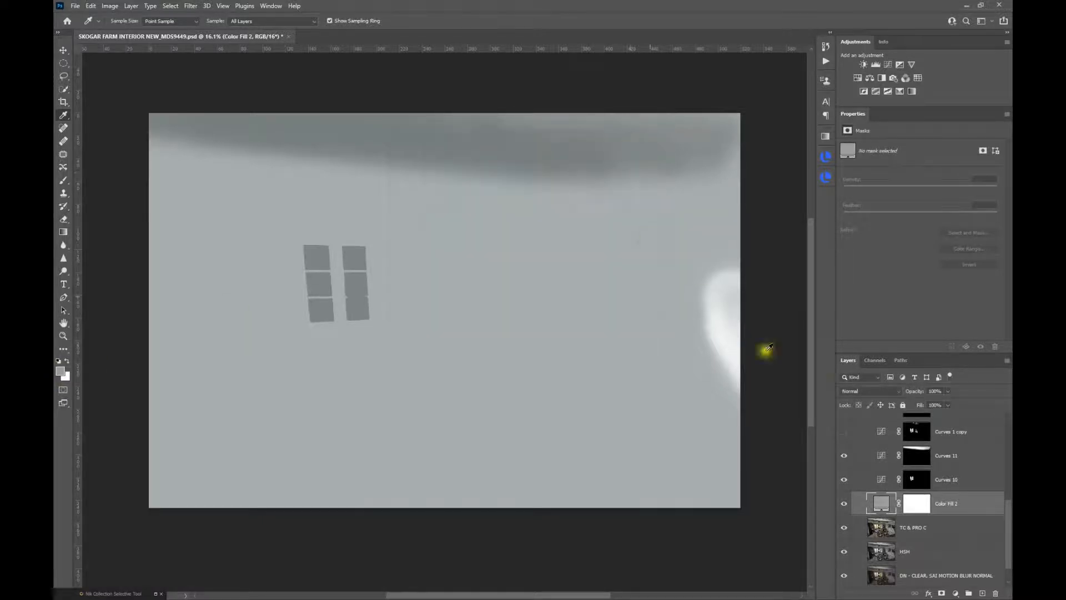
# - Move the Color Fill 2 layer to the top of the PROCESSING group and set its blend mode to Color
pyautogui.moveTo(946, 507); pyautogui.dragTo(944, 426)
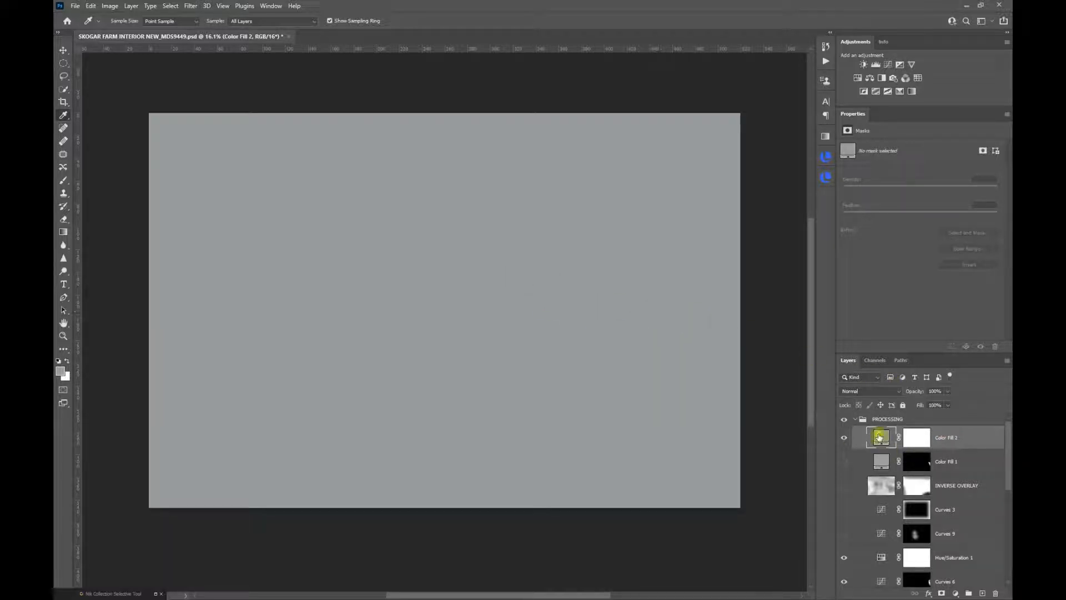
pyautogui.doubleClick(879, 437)
pyautogui.click(878, 392)
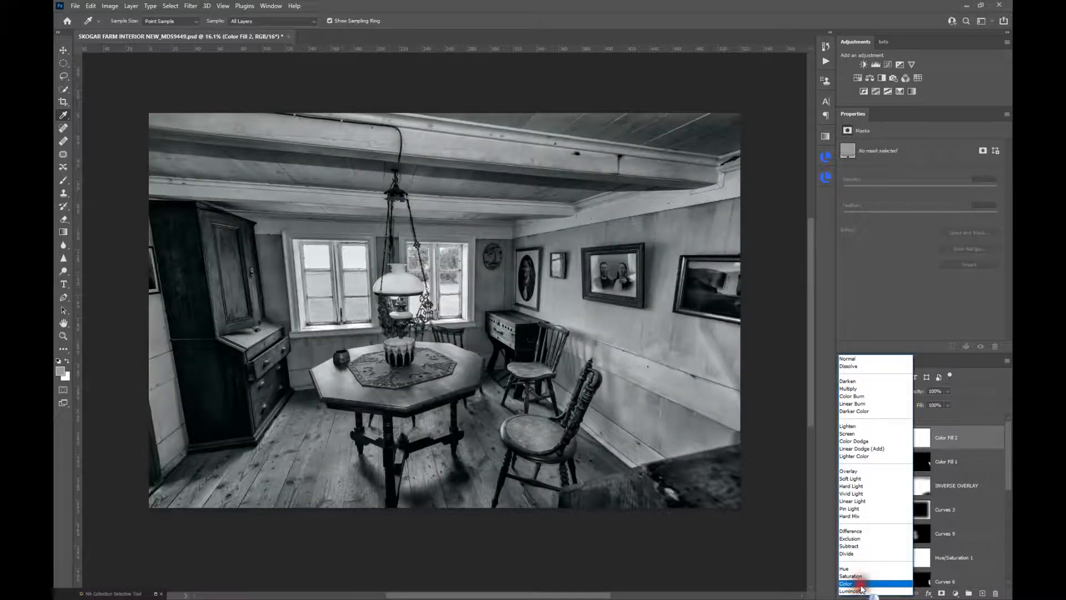
pyautogui.click(859, 584)
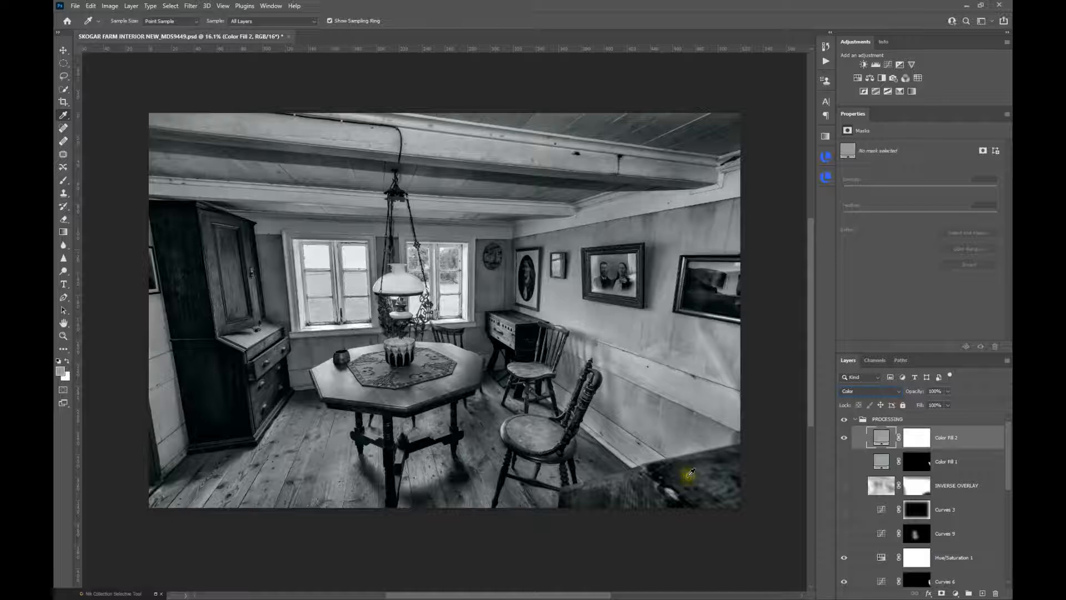
# - Invert the Color Fill 2 mask and paint white over the yellowish wall below the framed picture with a 200 px brush at 17% opacity
pyautogui.click(917, 439)
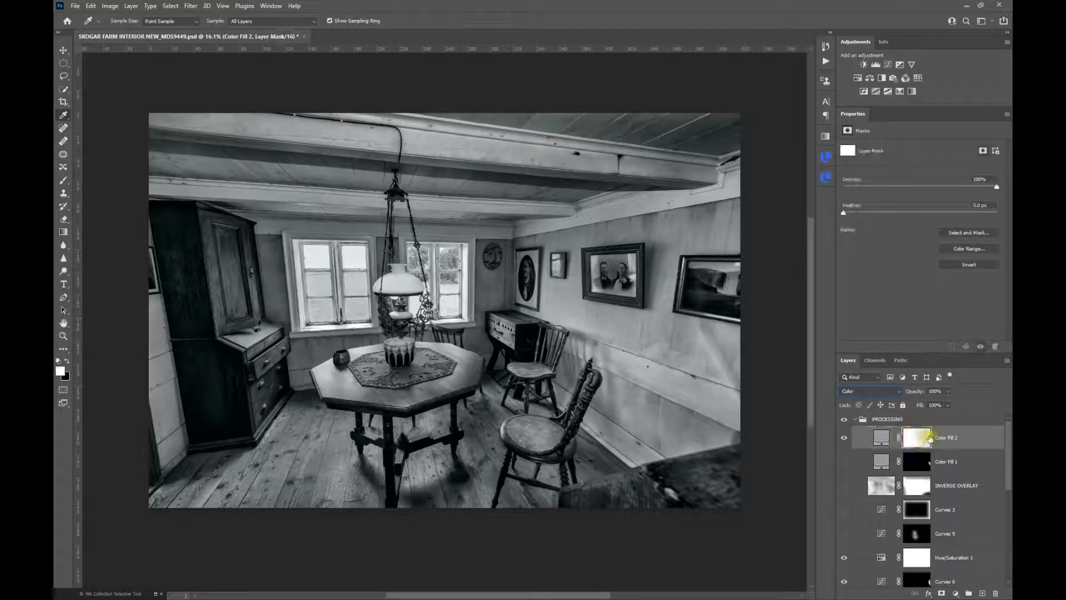
pyautogui.click(973, 265)
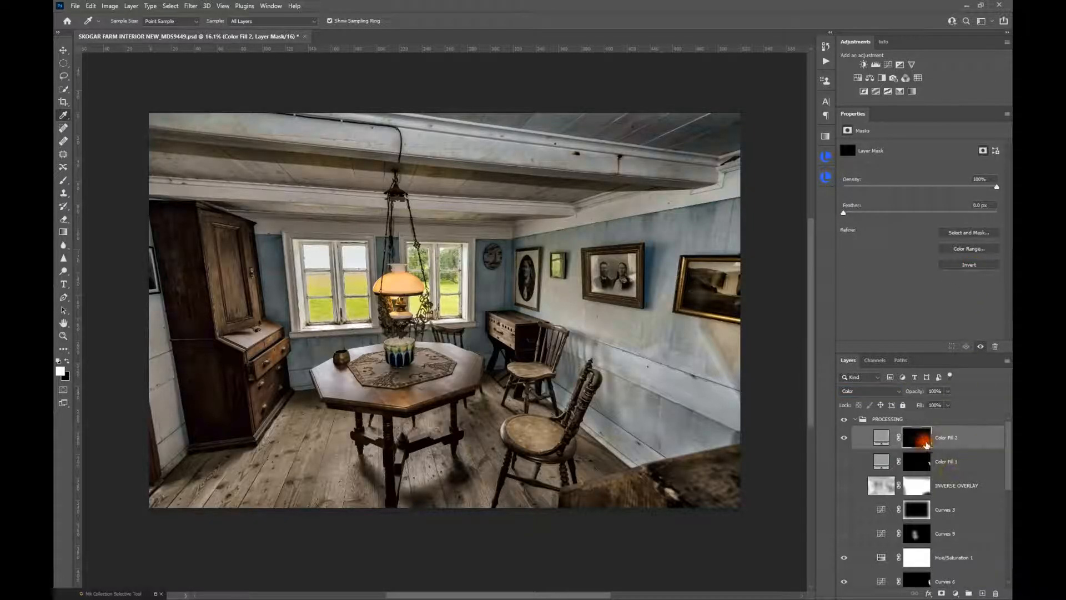
pyautogui.click(65, 180)
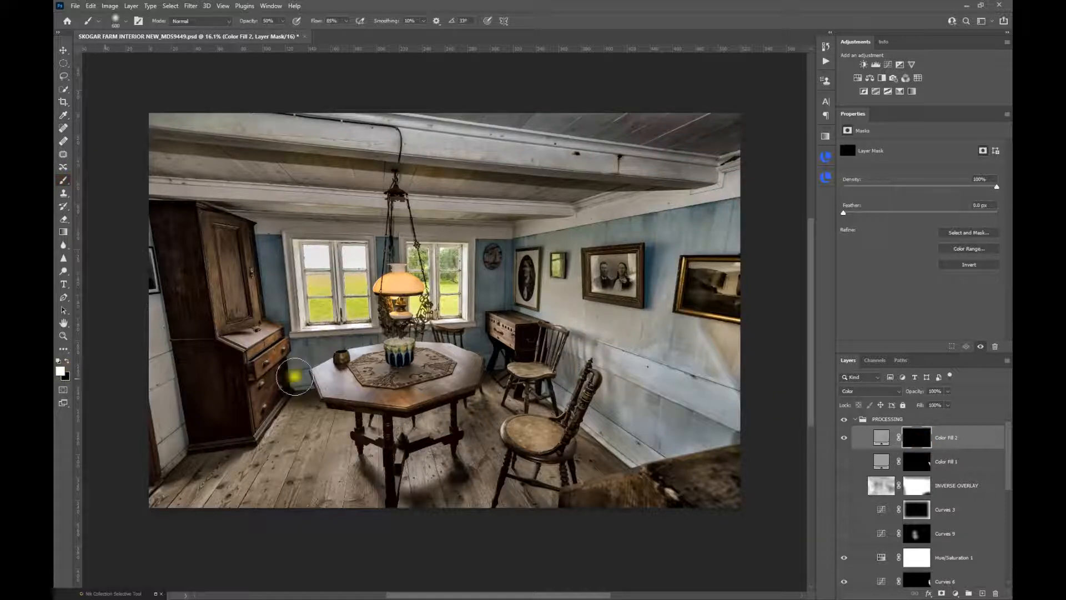
pyautogui.press('[')
pyautogui.press('[')
pyautogui.press('[')
pyautogui.press('[')
pyautogui.press('[')
pyautogui.moveTo(245, 21)
pyautogui.mouseDown()
pyautogui.moveTo(232, 21)
pyautogui.moveTo(244, 21)
pyautogui.mouseUp()
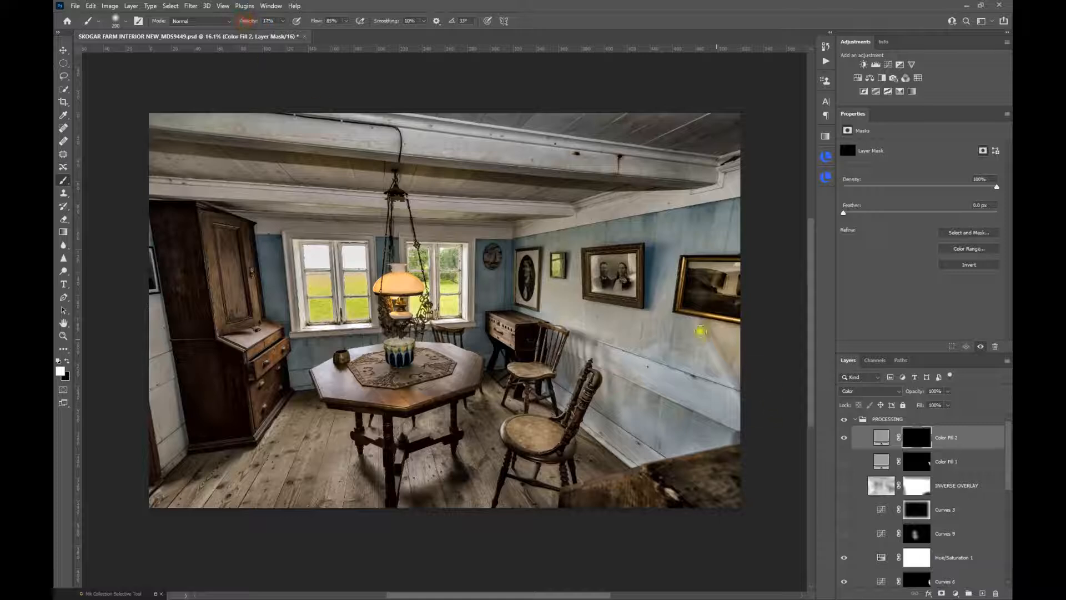
pyautogui.moveTo(706, 326)
pyautogui.mouseDown()
pyautogui.moveTo(746, 379)
pyautogui.moveTo(723, 332)
pyautogui.moveTo(736, 364)
pyautogui.moveTo(736, 334)
pyautogui.moveTo(713, 334)
pyautogui.mouseUp()
pyautogui.moveTo(730, 357)
pyautogui.mouseDown()
pyautogui.moveTo(742, 377)
pyautogui.moveTo(730, 342)
pyautogui.moveTo(710, 325)
pyautogui.moveTo(736, 334)
pyautogui.moveTo(734, 367)
pyautogui.moveTo(729, 343)
pyautogui.moveTo(699, 325)
pyautogui.moveTo(747, 395)
pyautogui.moveTo(733, 336)
pyautogui.moveTo(754, 390)
pyautogui.moveTo(702, 307)
pyautogui.moveTo(747, 392)
pyautogui.mouseUp()
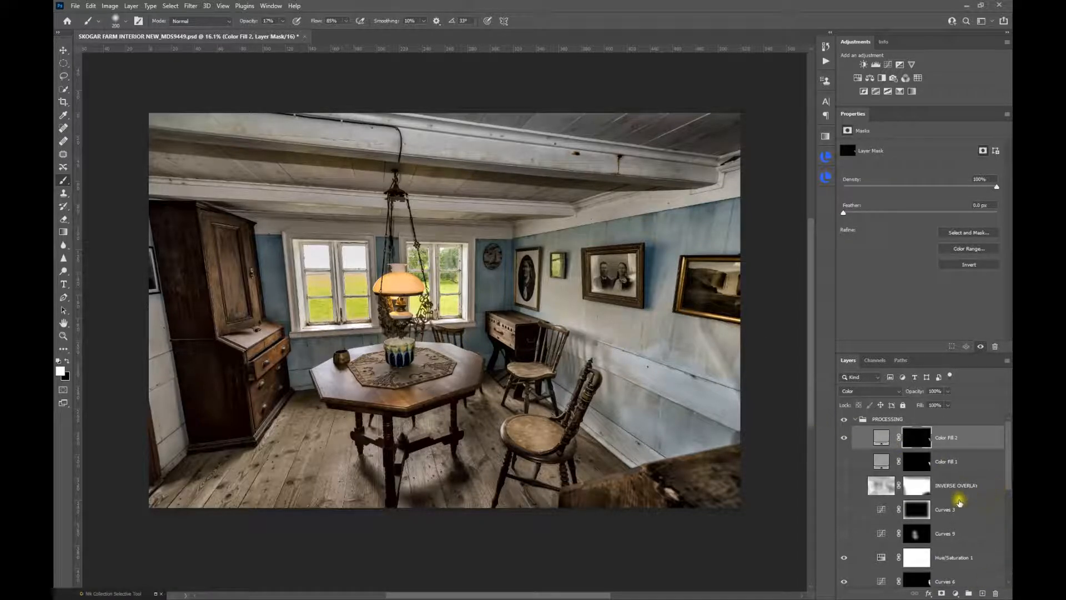
# - Move the Curves 3 layer to the top of the PROCESSING group and check its effect, leaving it hidden
pyautogui.moveTo(964, 515); pyautogui.dragTo(952, 430)
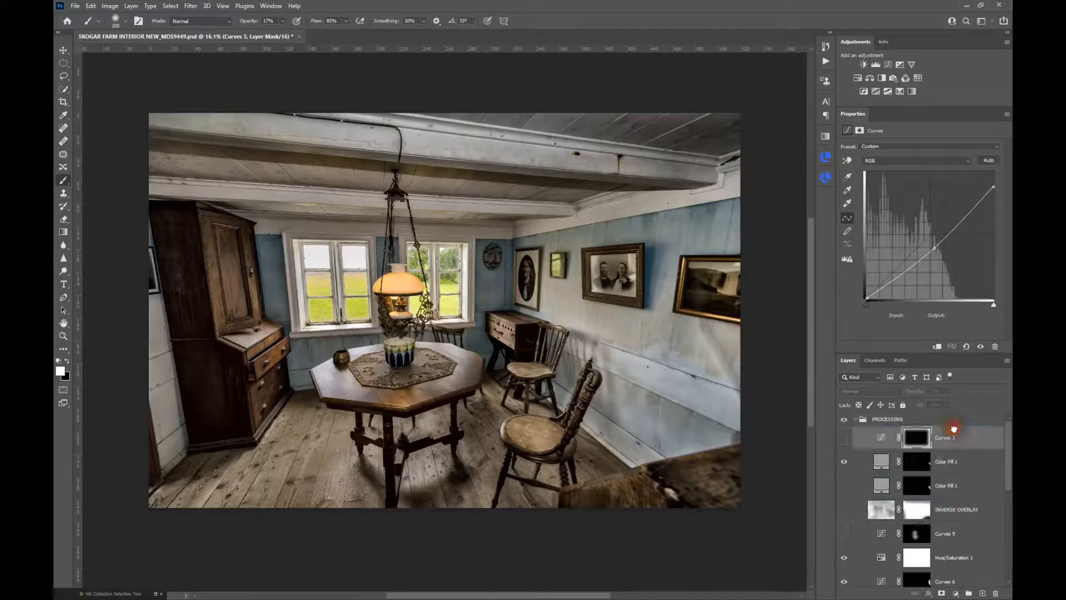
pyautogui.click(842, 439)
pyautogui.click(842, 439)
# - Draw a rectangular selection just inside the image borders and feather it by 360 pixels
pyautogui.rightClick(63, 64)
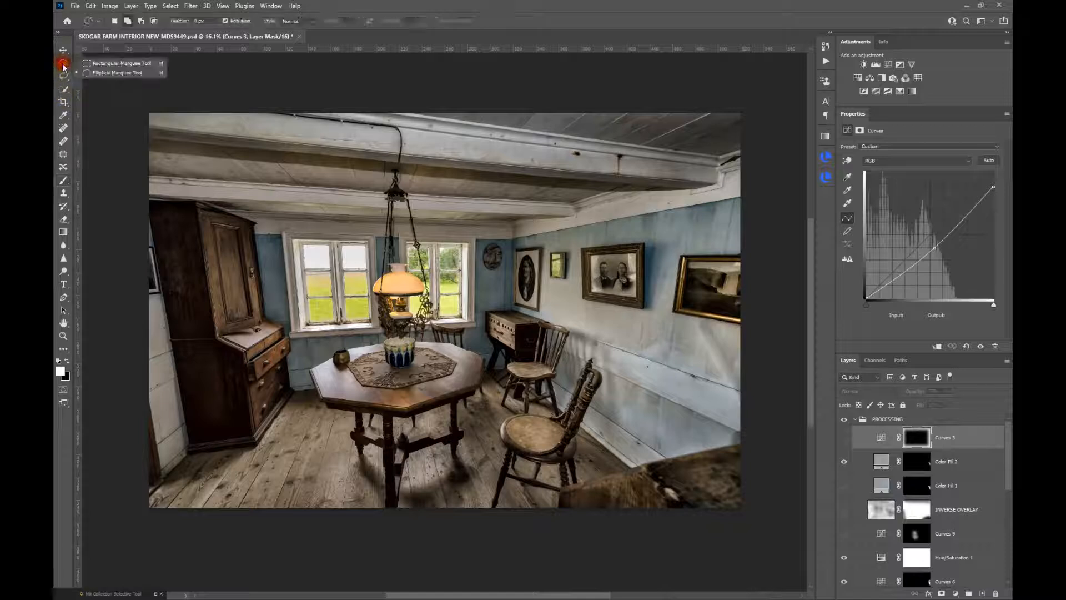
pyautogui.click(96, 62)
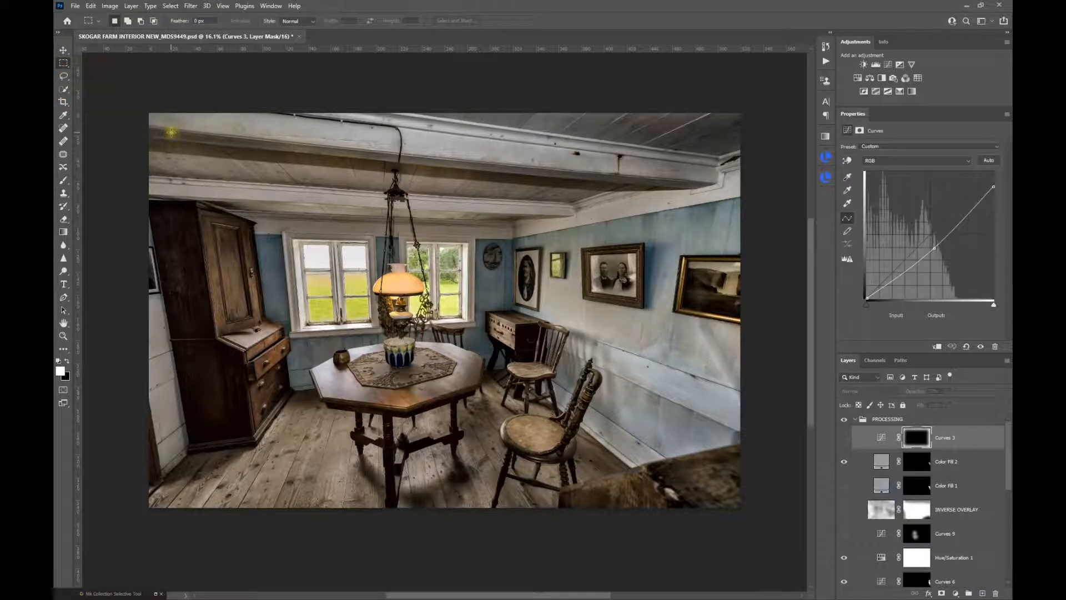
pyautogui.moveTo(170, 134); pyautogui.dragTo(723, 489)
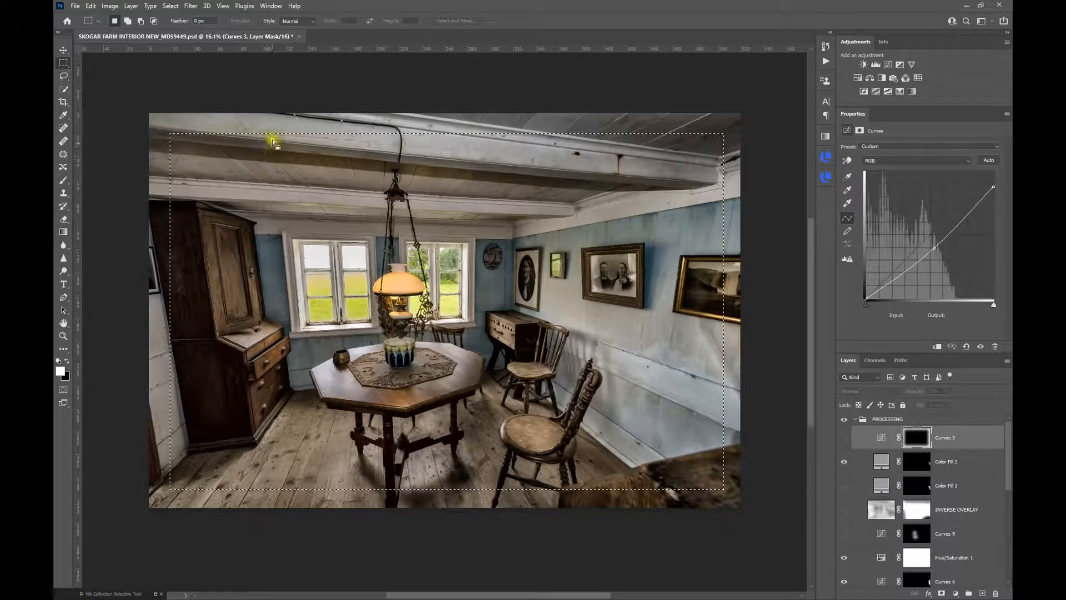
pyautogui.click(170, 6)
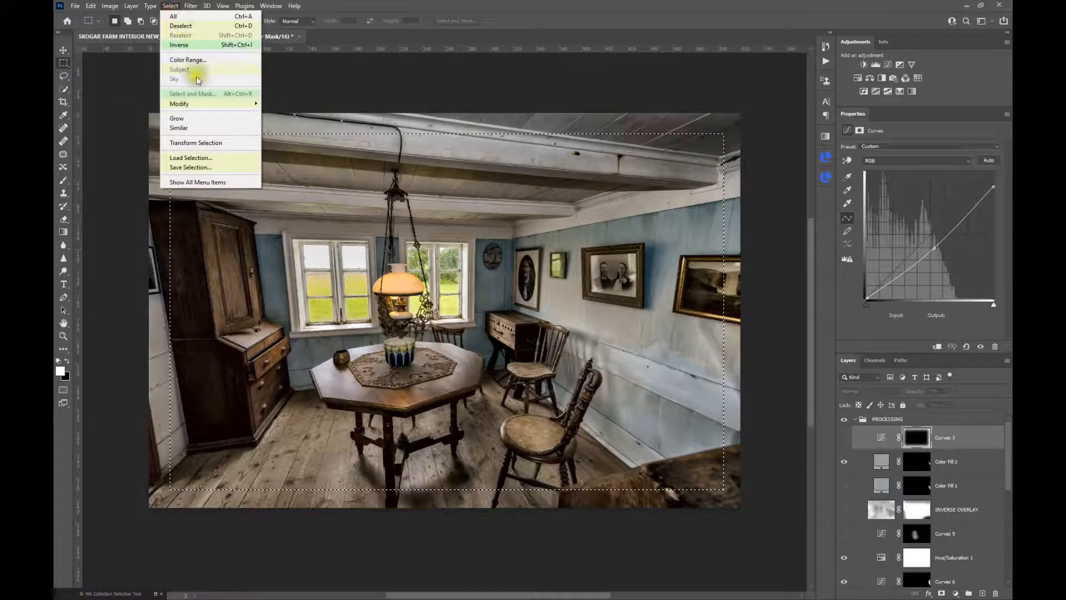
pyautogui.moveTo(199, 103)
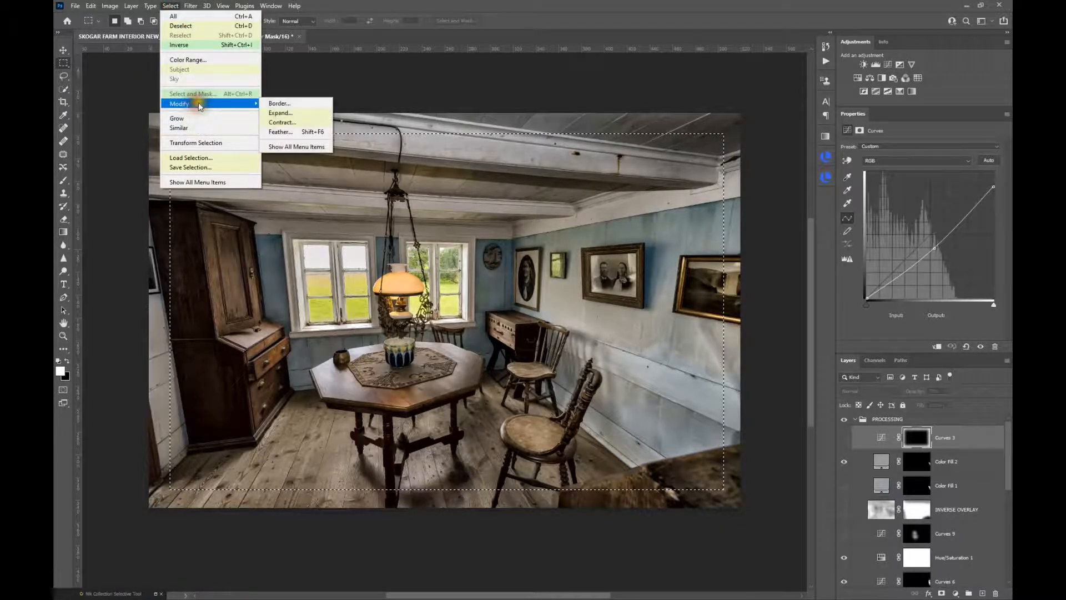
pyautogui.click(294, 134)
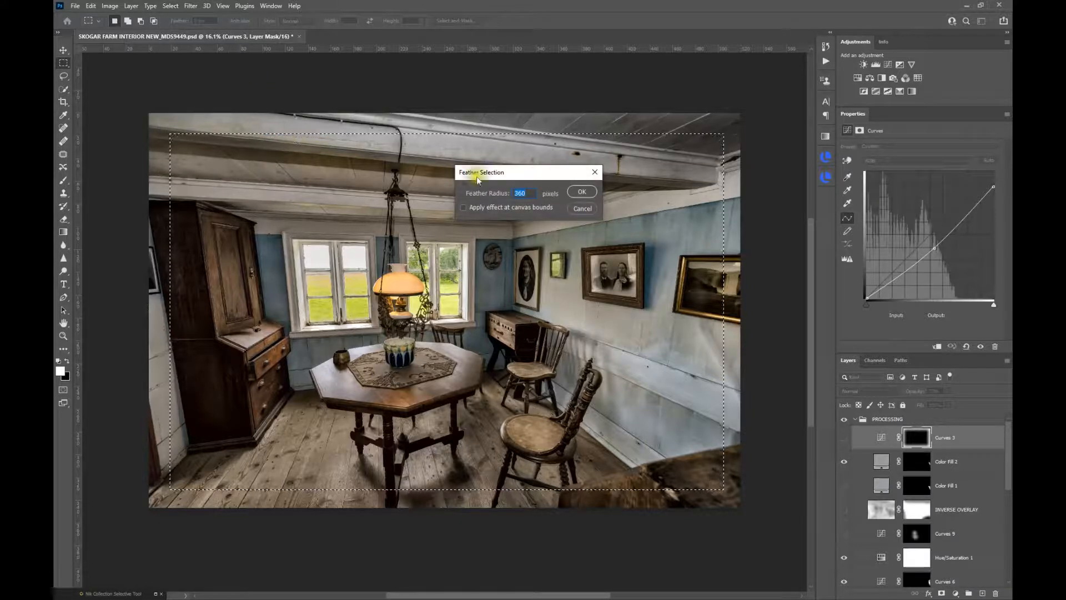
pyautogui.click(581, 193)
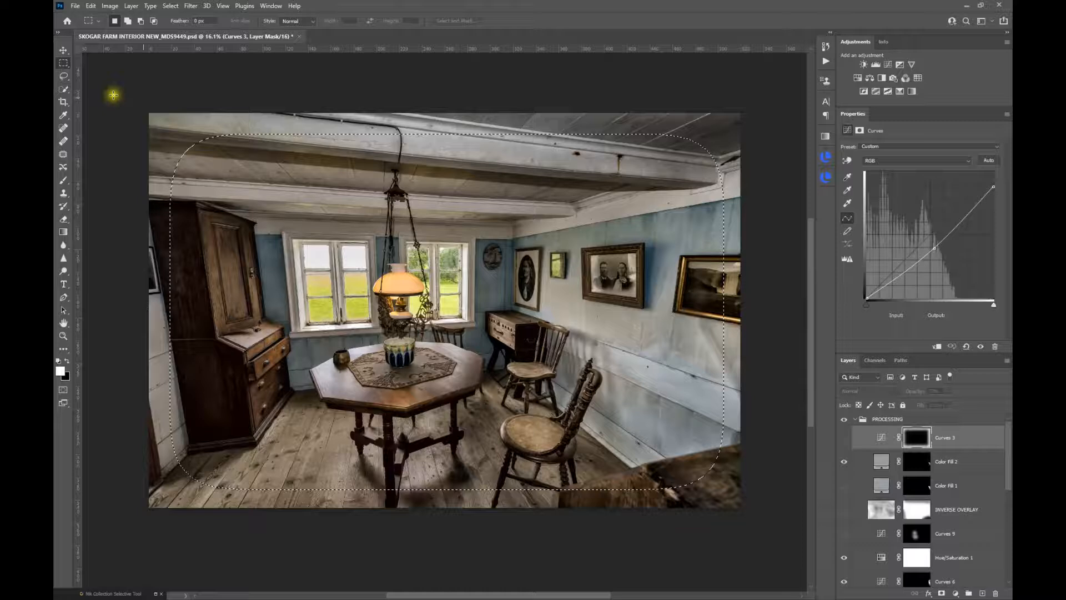
# - Invert the selection and darken the image edges with a new Curves layer, lowering the white point output to 246 and input 120 to 98
pyautogui.click(168, 7)
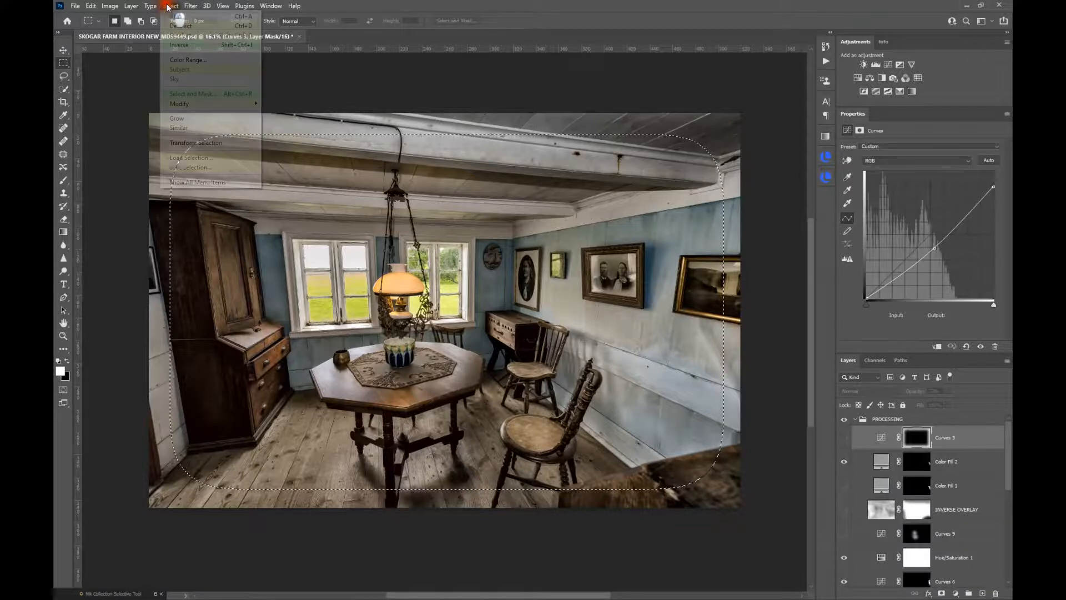
pyautogui.click(173, 42)
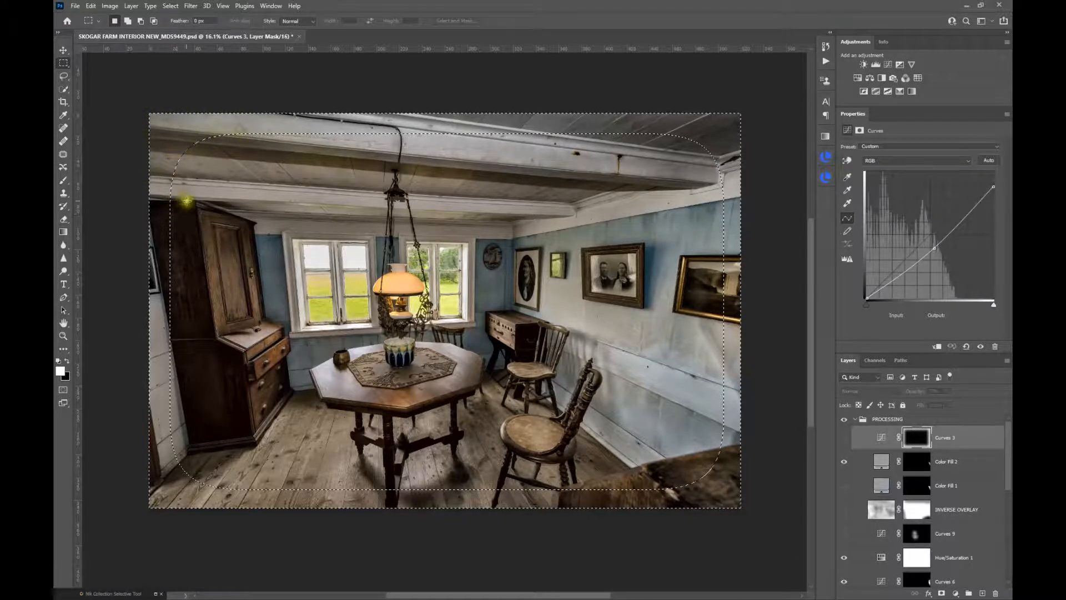
pyautogui.click(887, 65)
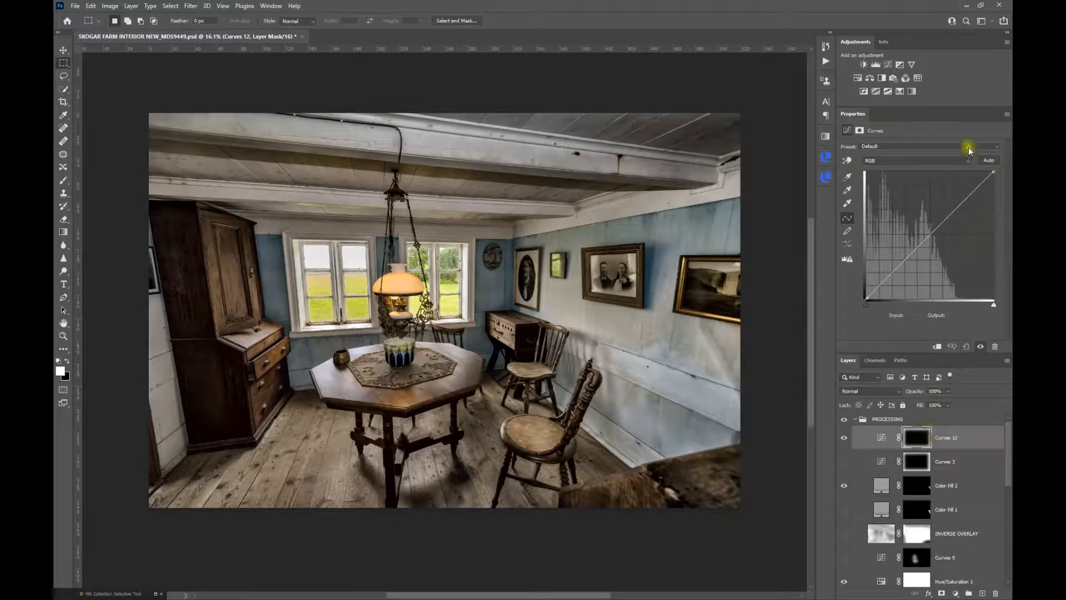
pyautogui.moveTo(994, 172); pyautogui.dragTo(998, 177)
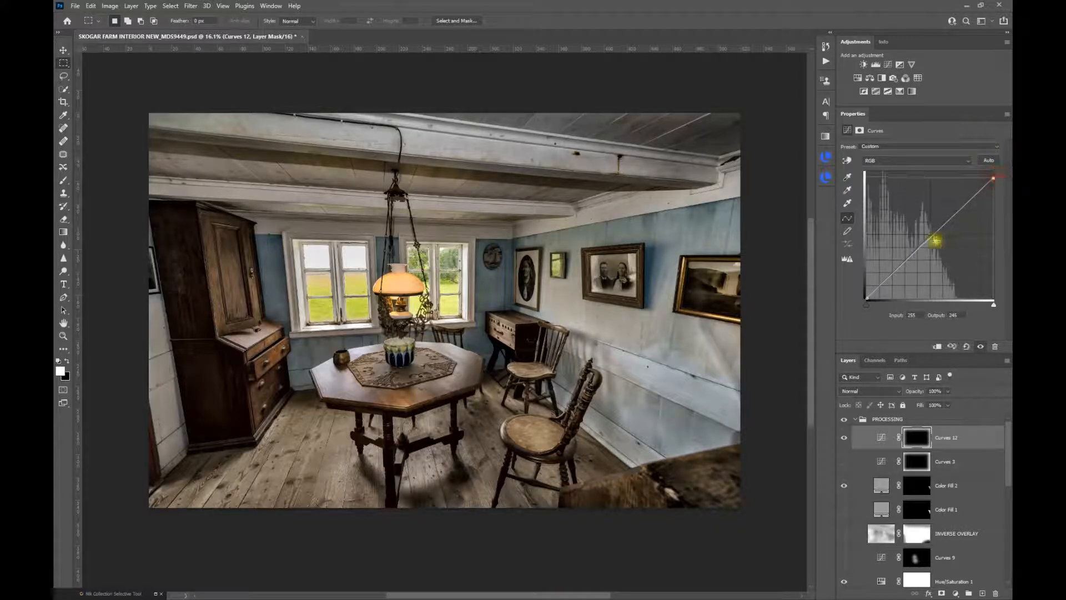
pyautogui.moveTo(921, 244); pyautogui.dragTo(926, 248)
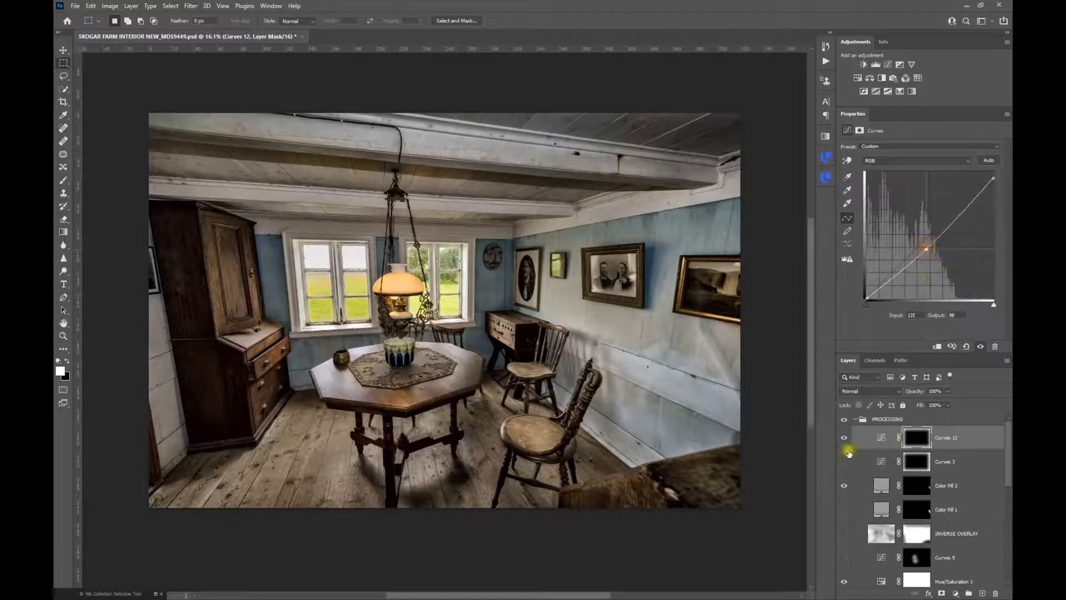
# - Compare the image with and without the Curves 12 edge darkening
pyautogui.click(844, 438)
pyautogui.click(844, 439)
pyautogui.click(843, 439)
pyautogui.click(844, 438)
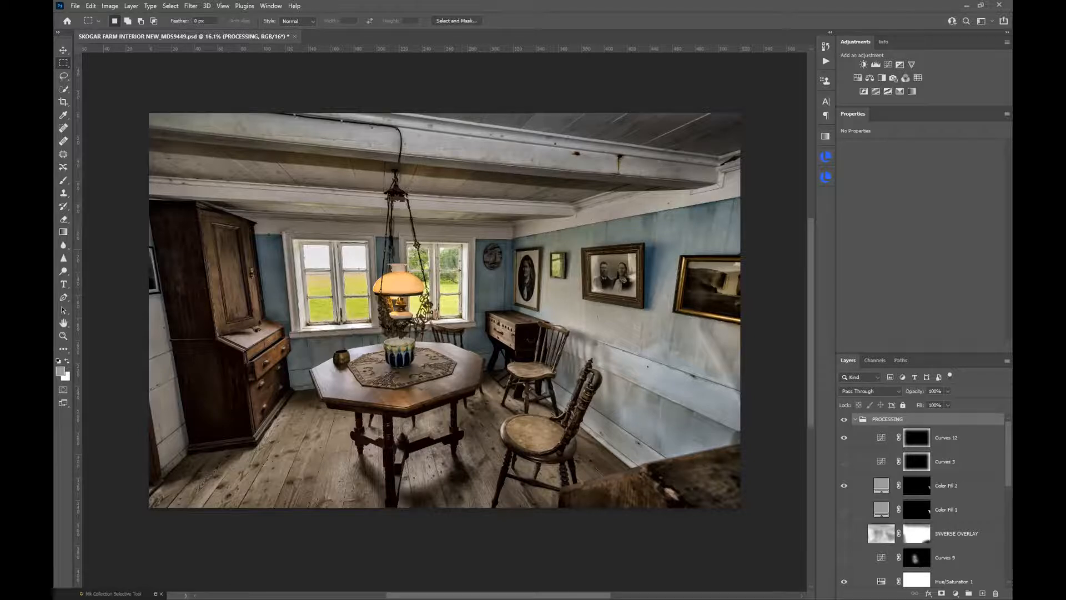
# - Stamp all visible layers into a new layer above the PROCESSING group and desaturate it
pyautogui.click(64, 336)
pyautogui.click(353, 21)
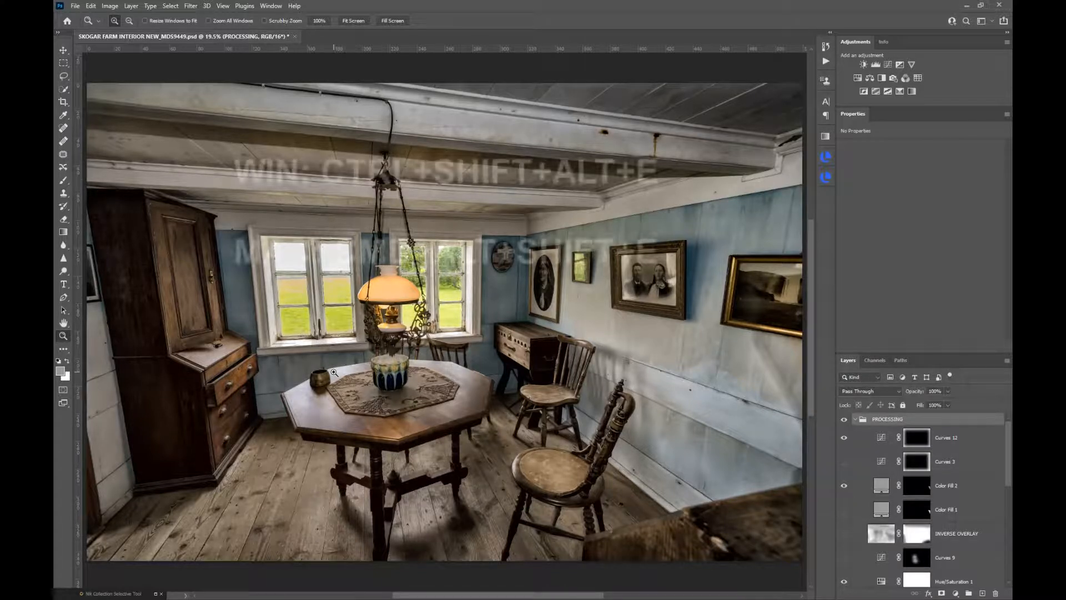
pyautogui.hotkey('ctrl', 'shift', 'alt', 'e')
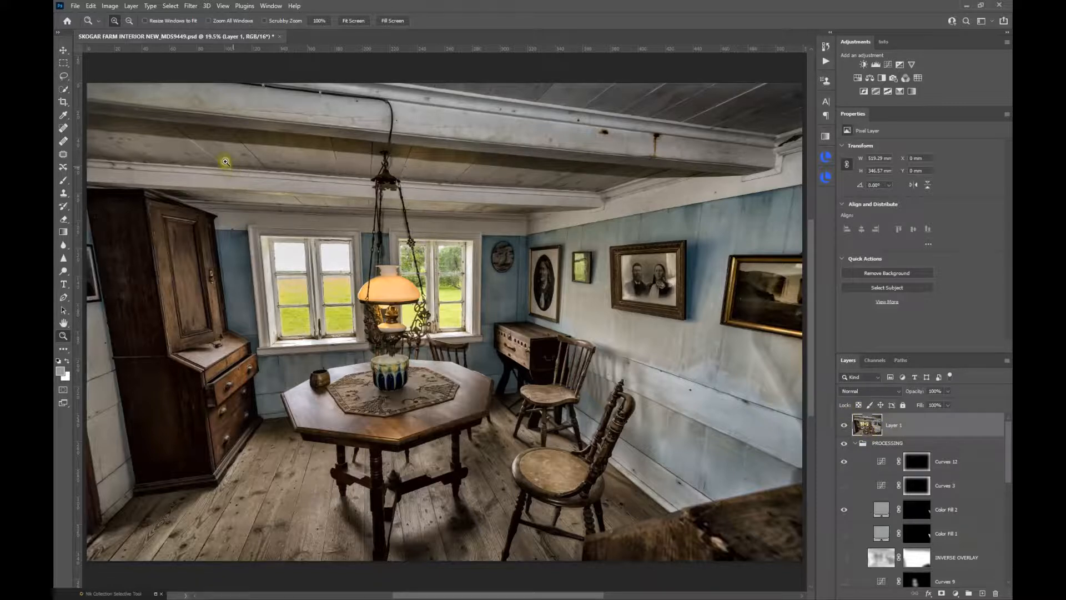
pyautogui.click(111, 6)
pyautogui.moveTo(128, 31)
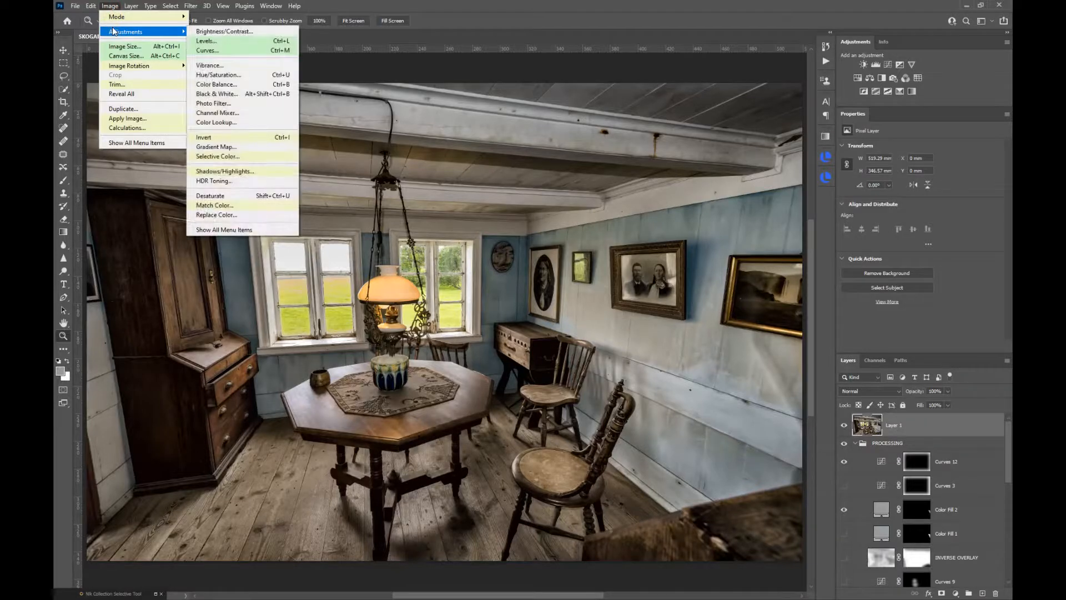
pyautogui.click(251, 196)
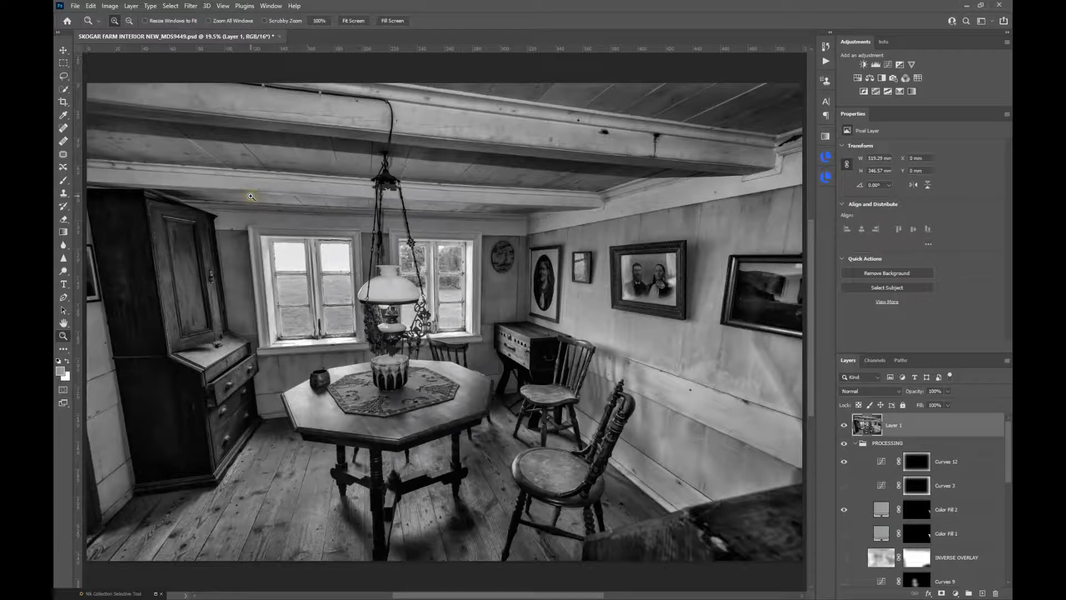
# - Invert the tones of Layer 1 and apply a Gaussian Blur with a 250-pixel radius
pyautogui.click(108, 6)
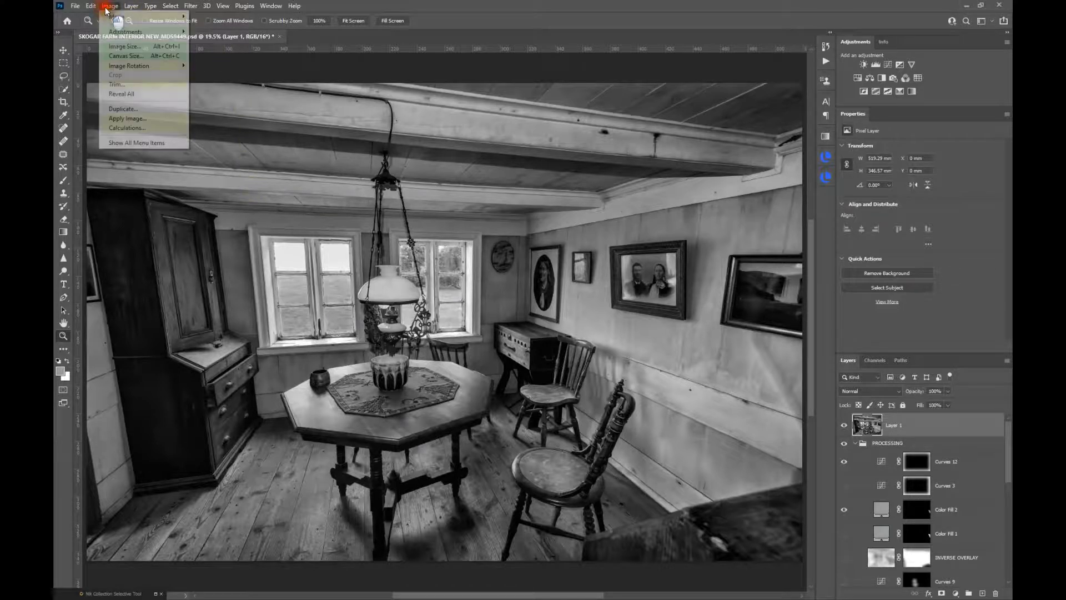
pyautogui.moveTo(103, 35)
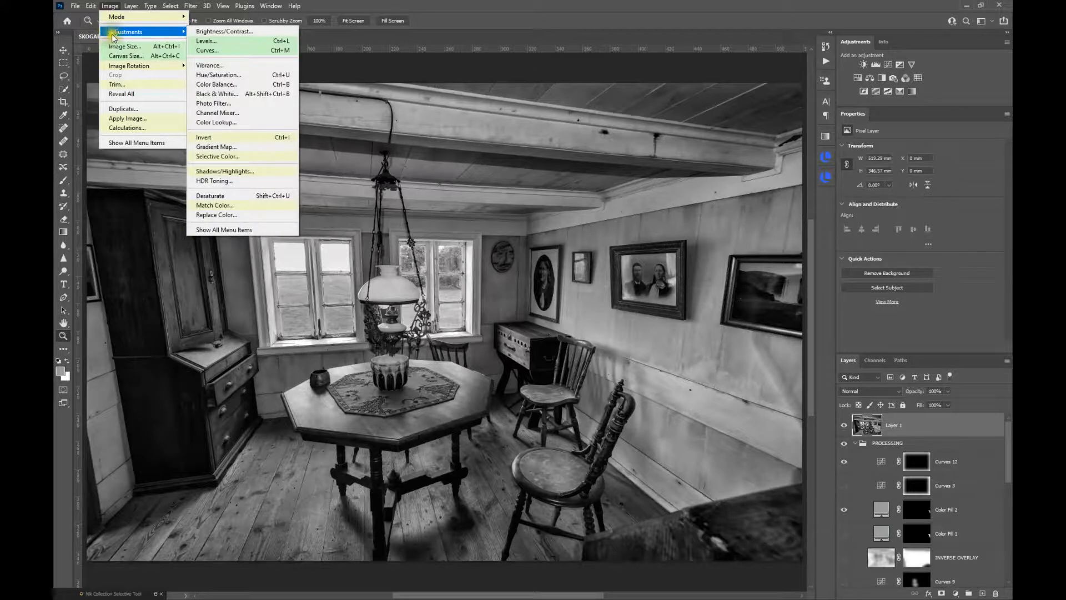
pyautogui.click(229, 137)
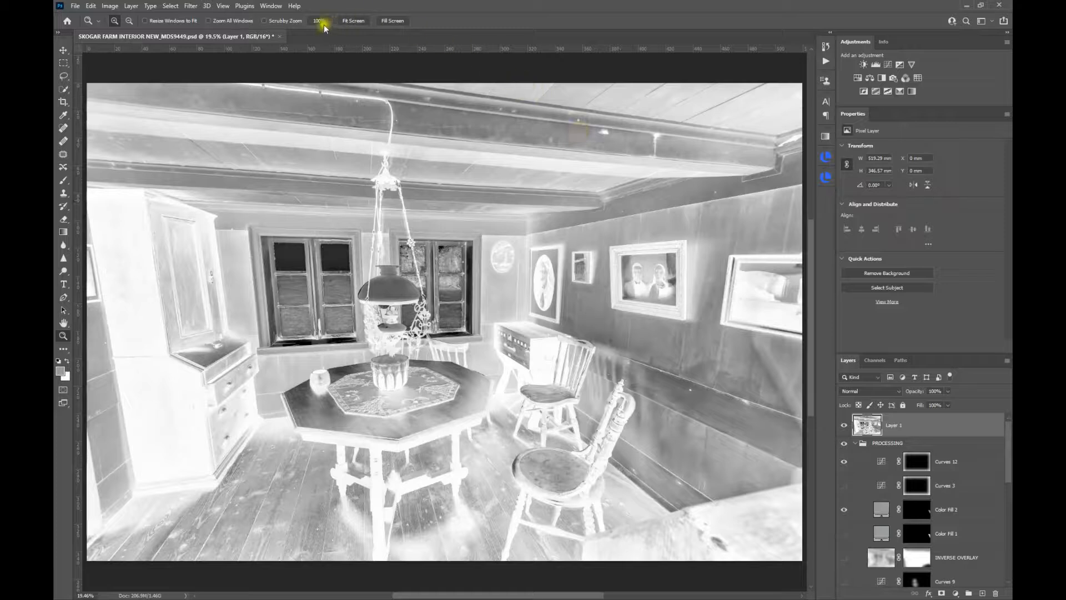
pyautogui.click(188, 7)
pyautogui.moveTo(217, 105)
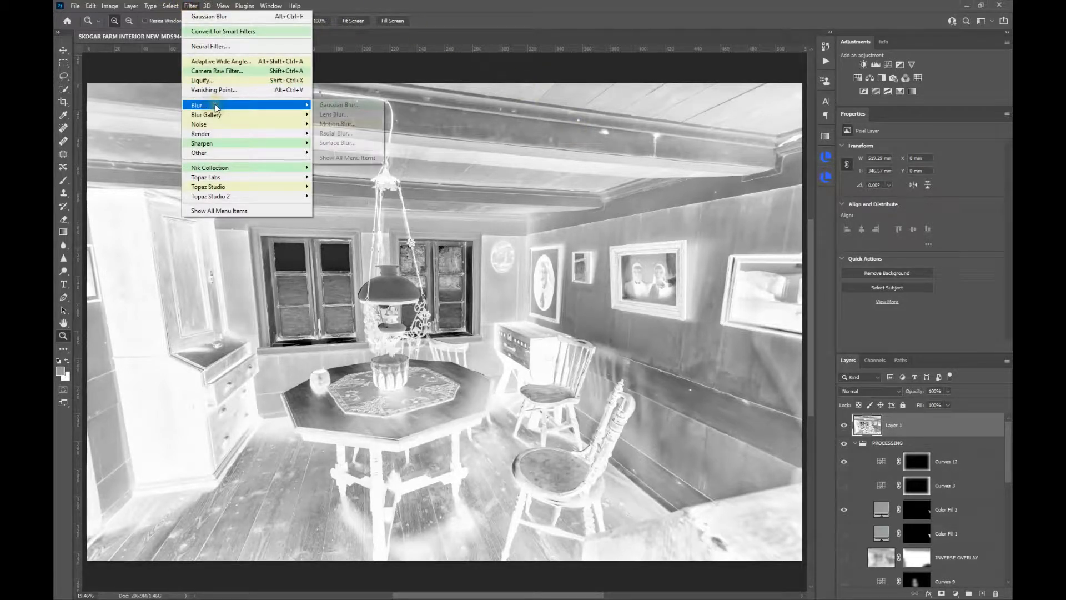
pyautogui.click(325, 104)
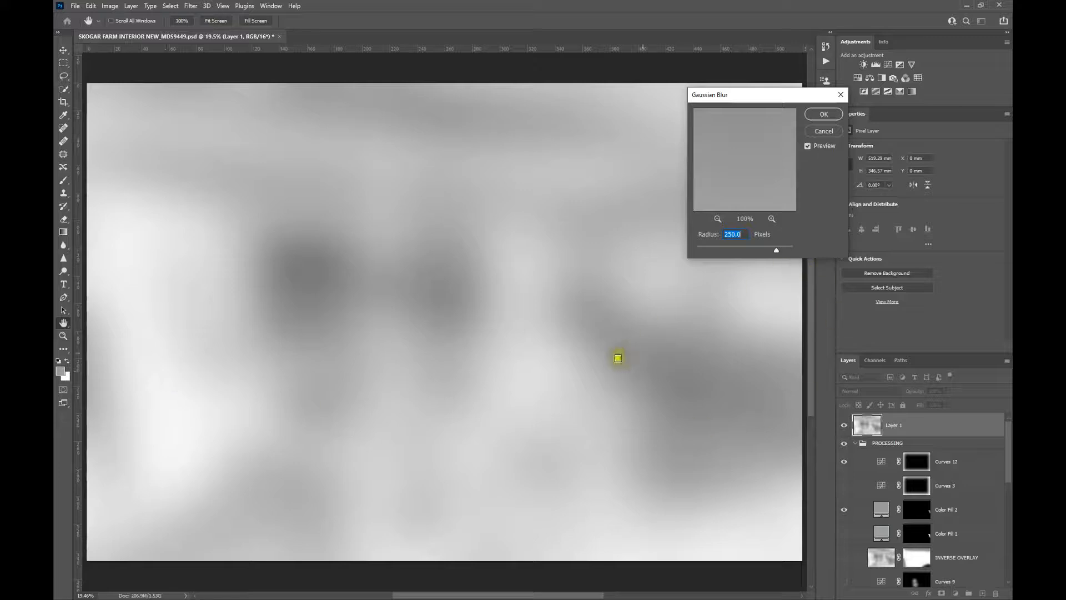
pyautogui.click(819, 114)
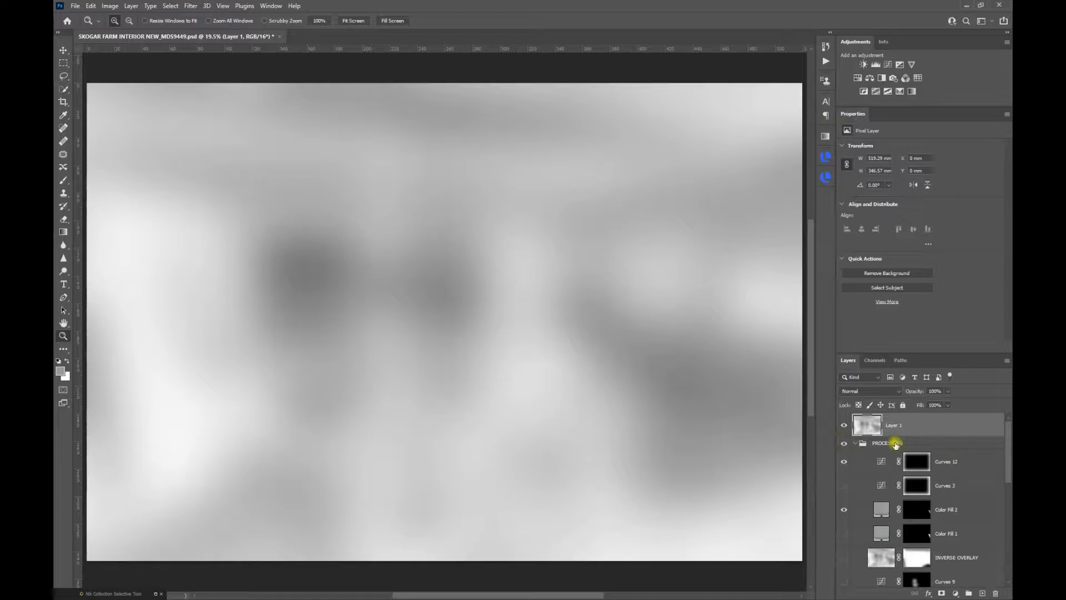
# - Set Layer 1's blend mode to Overlay and lower its opacity to about 30%
pyautogui.click(872, 427)
pyautogui.click(872, 393)
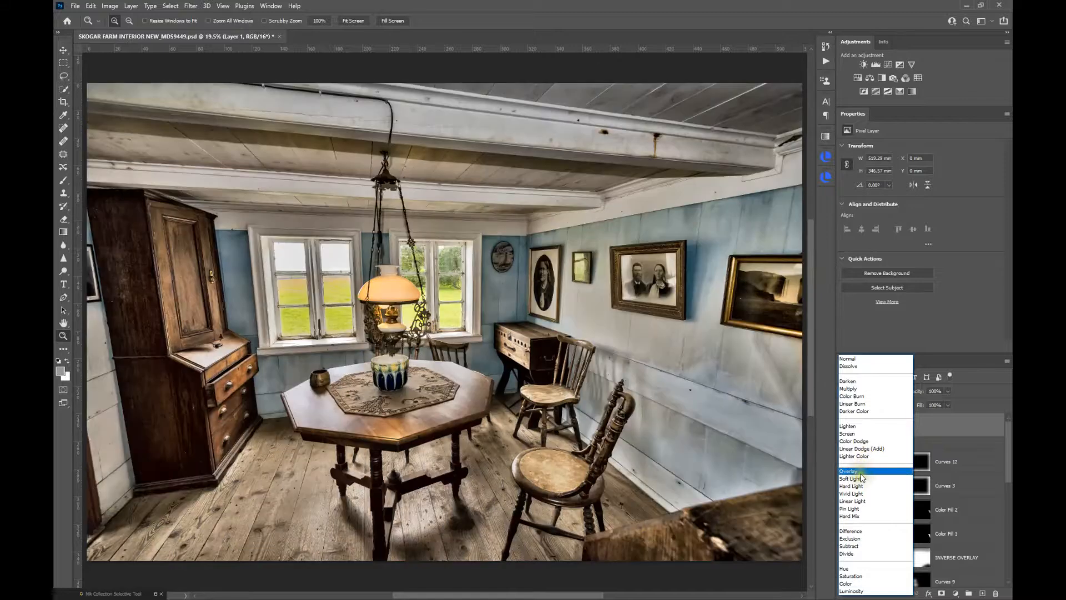
pyautogui.click(860, 471)
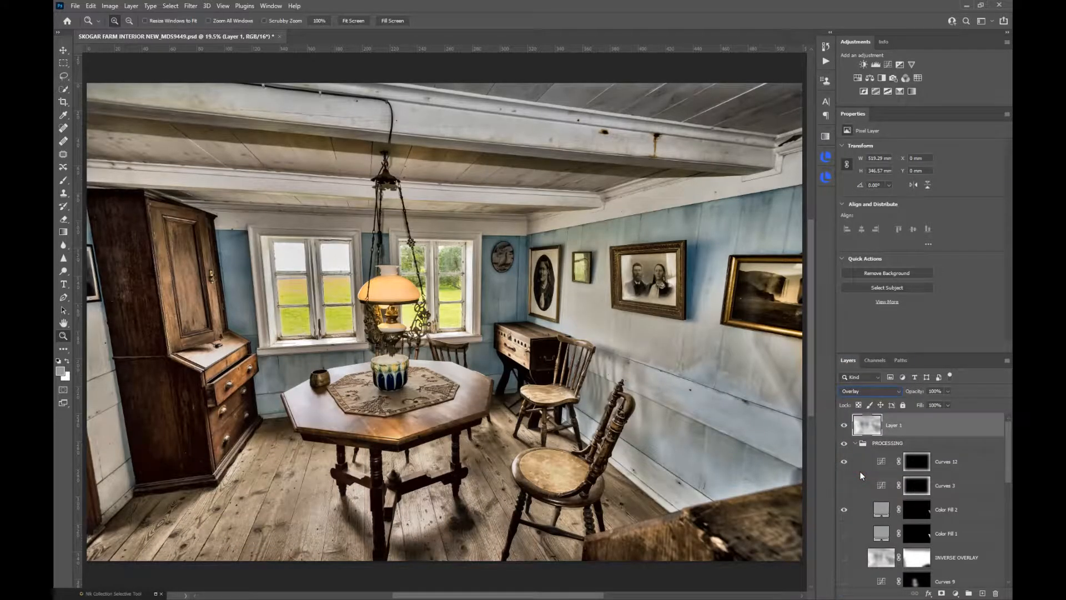
pyautogui.click(844, 426)
pyautogui.click(844, 426)
pyautogui.click(844, 426)
pyautogui.click(844, 426)
pyautogui.click(916, 392)
pyautogui.moveTo(919, 392); pyautogui.dragTo(882, 391)
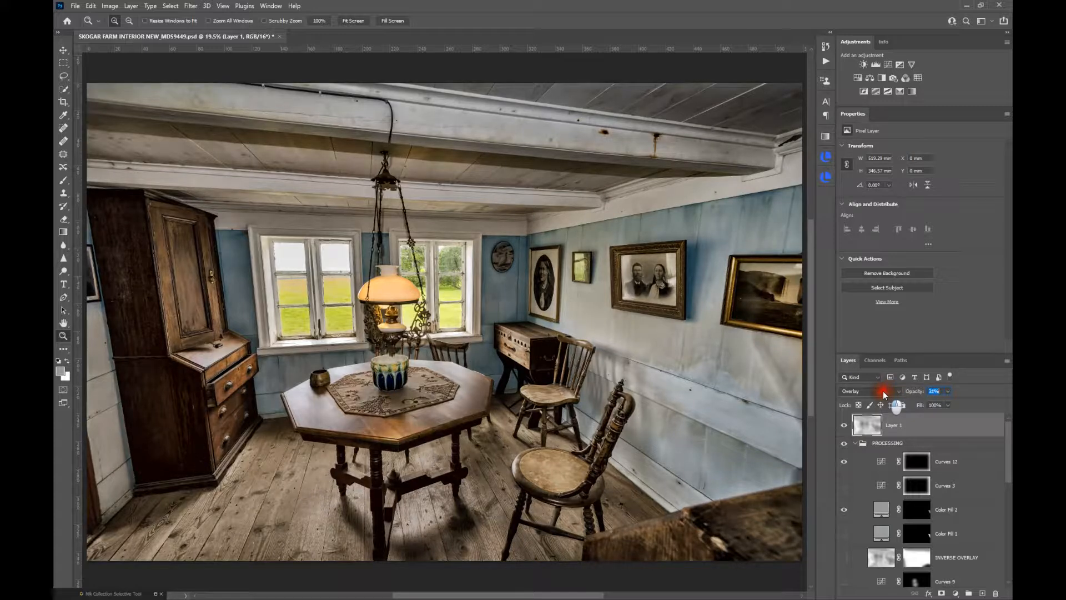
# - Compare the image with and without the reduced-opacity Overlay layer, examining the shadows and highlights
pyautogui.click(843, 426)
pyautogui.click(845, 426)
pyautogui.click(844, 426)
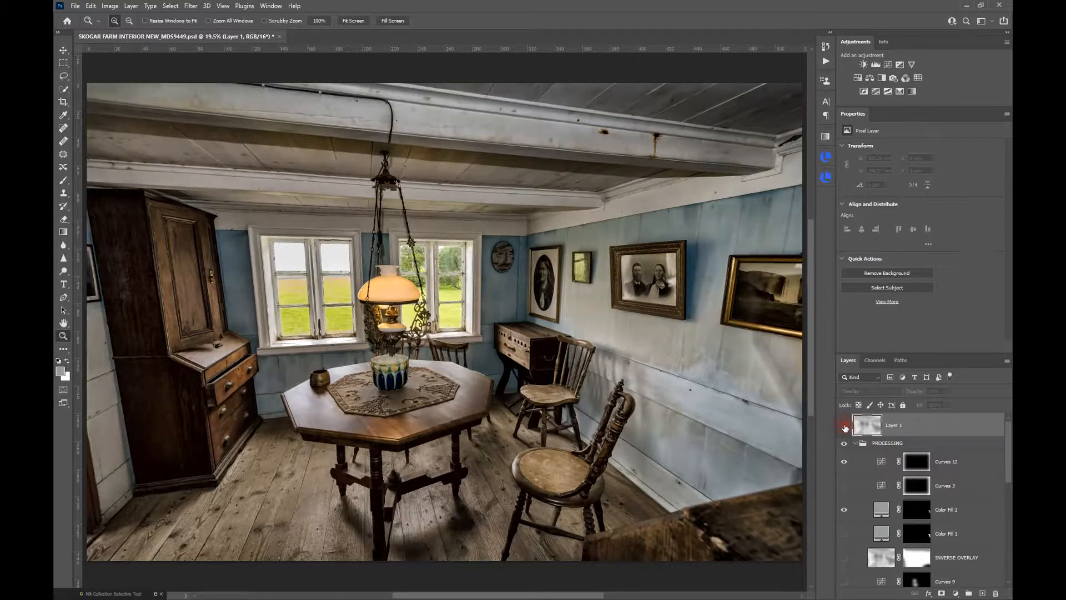
pyautogui.click(844, 426)
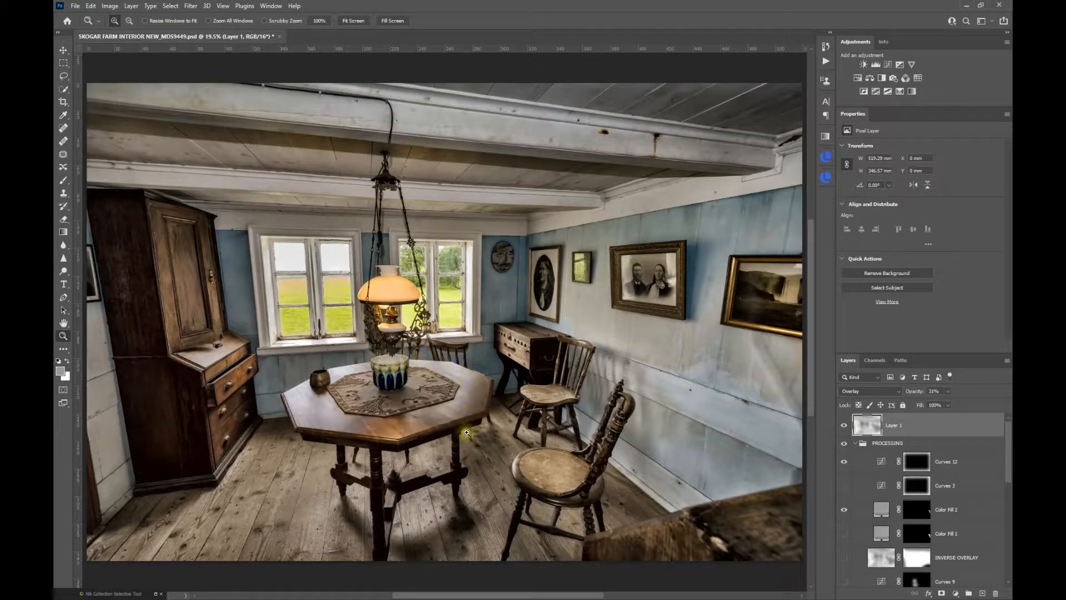
pyautogui.click(844, 426)
pyautogui.click(843, 426)
pyautogui.click(844, 427)
pyautogui.click(844, 426)
# - Add a white layer mask to Layer 1 and make the mask active
pyautogui.click(940, 593)
pyautogui.click(902, 429)
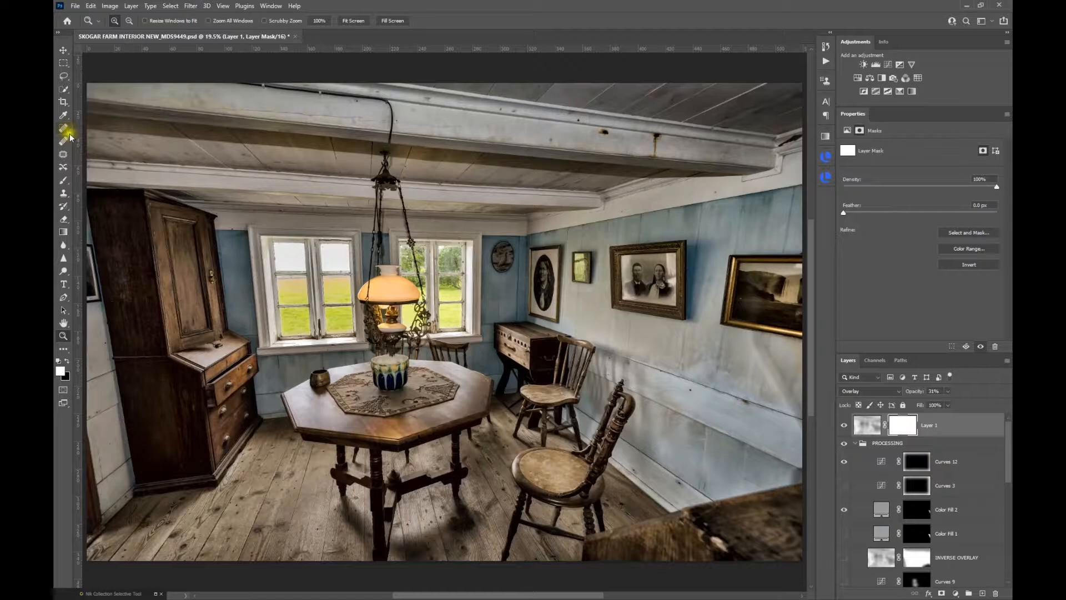
# - Paint black on Layer 1's mask over the dark wooden object in the foreground corner with a 600-pixel brush at 61% opacity
pyautogui.click(64, 181)
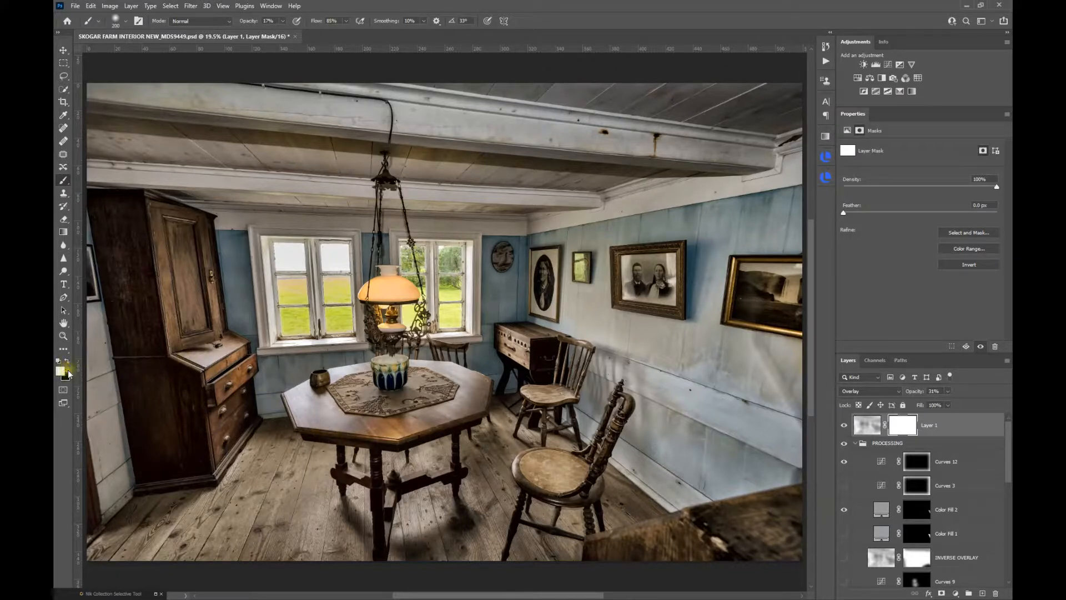
pyautogui.press('x')
pyautogui.click(66, 361)
pyautogui.click(66, 360)
pyautogui.press(']')
pyautogui.press(']')
pyautogui.press(']')
pyautogui.press(']')
pyautogui.press(']')
pyautogui.moveTo(248, 22); pyautogui.dragTo(272, 23)
pyautogui.moveTo(727, 558)
pyautogui.mouseDown()
pyautogui.moveTo(779, 508)
pyautogui.moveTo(609, 560)
pyautogui.moveTo(648, 539)
pyautogui.moveTo(768, 522)
pyautogui.moveTo(729, 515)
pyautogui.moveTo(731, 546)
pyautogui.moveTo(780, 517)
pyautogui.moveTo(732, 523)
pyautogui.moveTo(651, 558)
pyautogui.moveTo(784, 542)
pyautogui.moveTo(741, 533)
pyautogui.moveTo(578, 555)
pyautogui.moveTo(644, 547)
pyautogui.moveTo(601, 548)
pyautogui.moveTo(731, 555)
pyautogui.mouseUp()
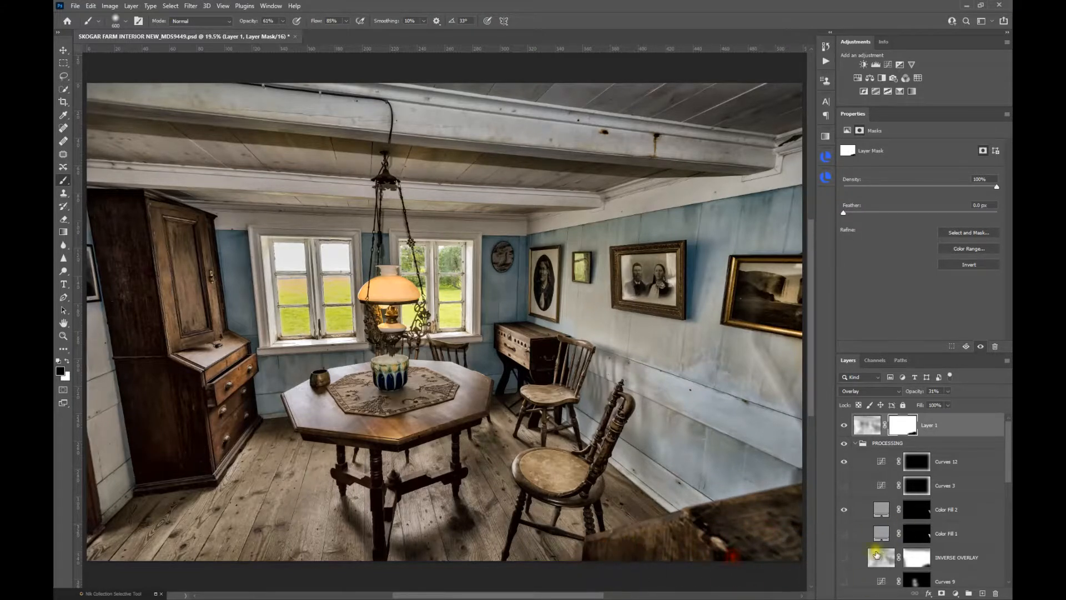
# - Compare the whole image with and without the masked Overlay layer
pyautogui.click(842, 426)
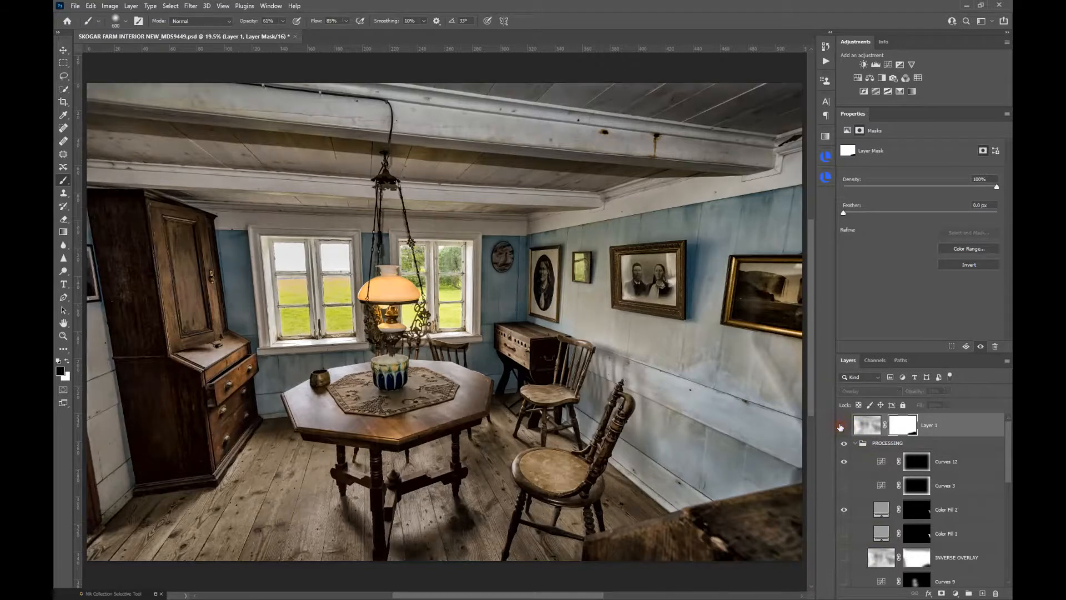
pyautogui.click(841, 426)
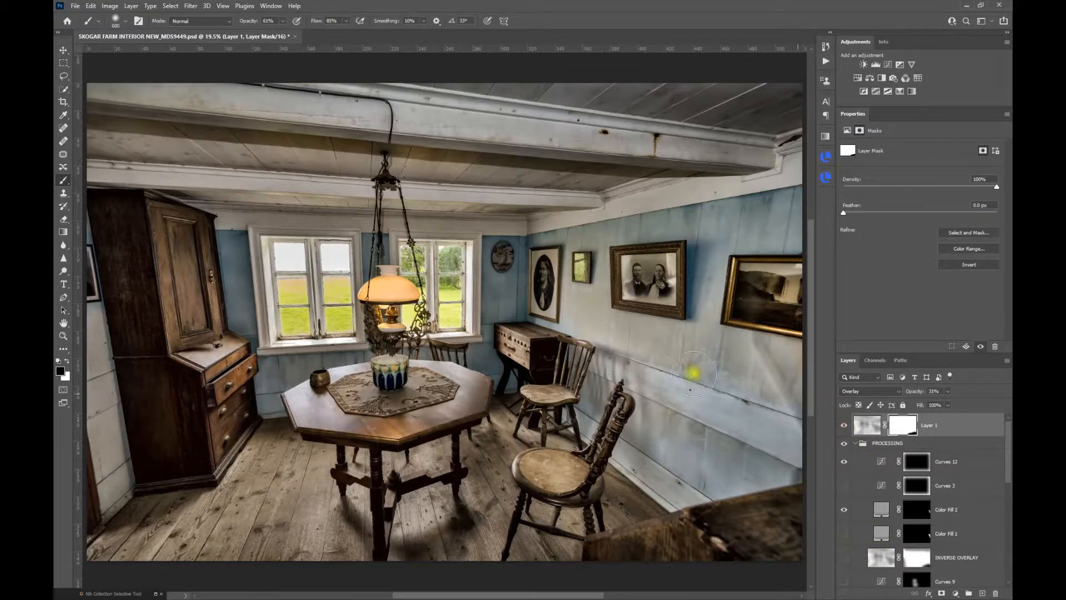
pyautogui.scroll(-2, 672, 364)
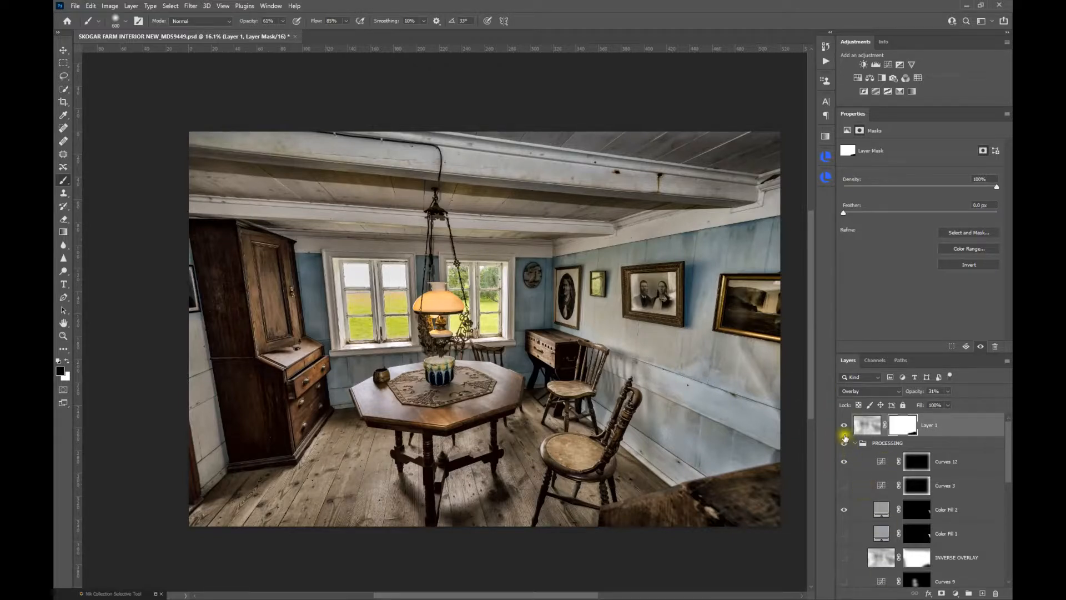
# - Hide Layer 1 and the PROCESSING group with its layers, leaving only the Background visible
pyautogui.moveTo(844, 426); pyautogui.dragTo(861, 567)
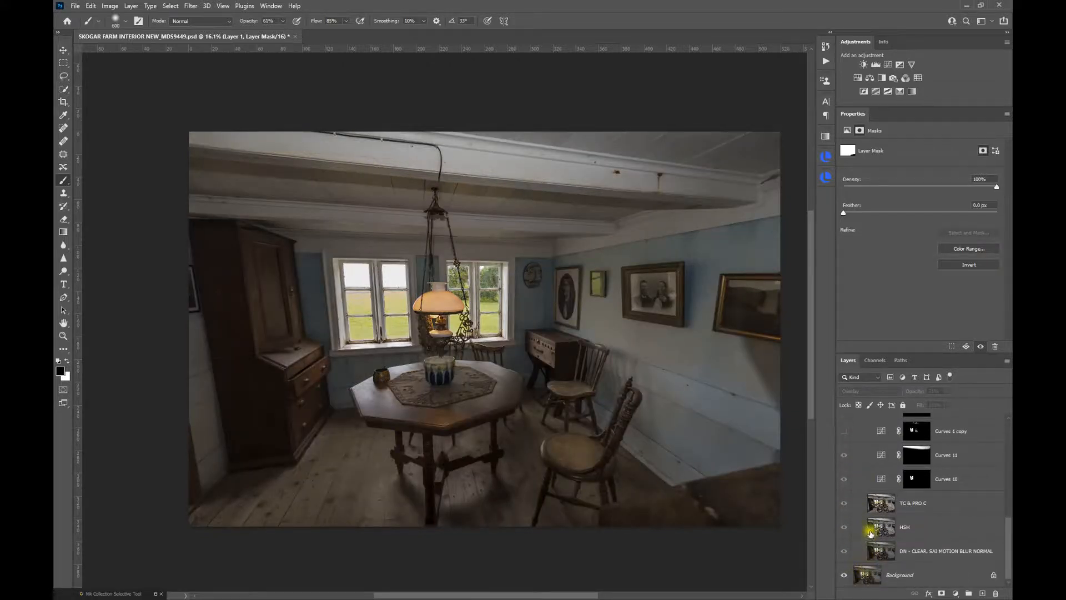
pyautogui.scroll(5, 868, 527)
pyautogui.scroll(1, 869, 494)
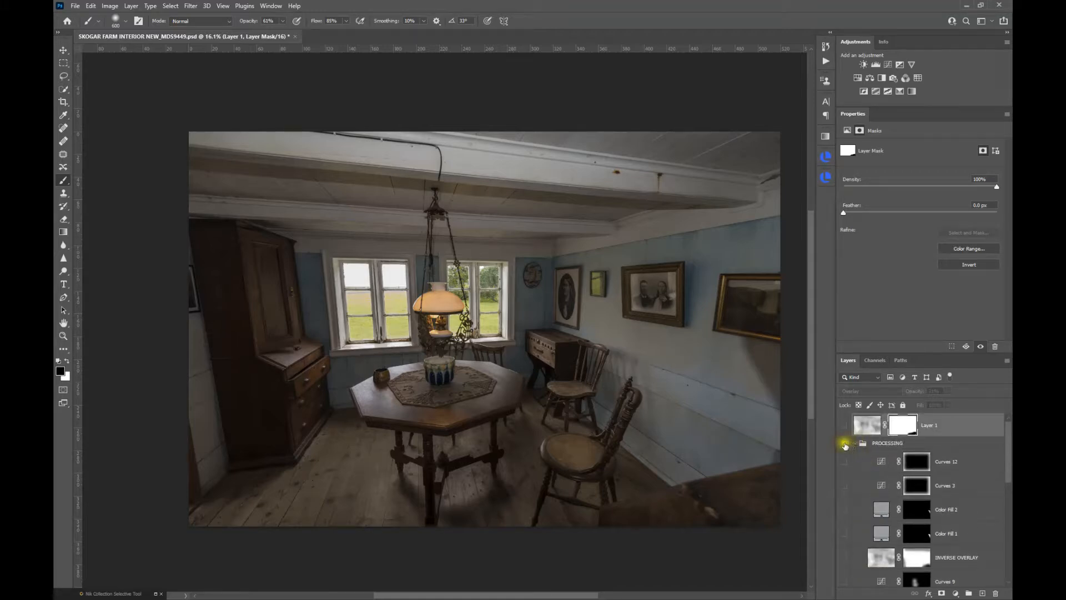
# - Make the PROCESSING group and all the layers inside it visible, and collapse the group
pyautogui.click(843, 442)
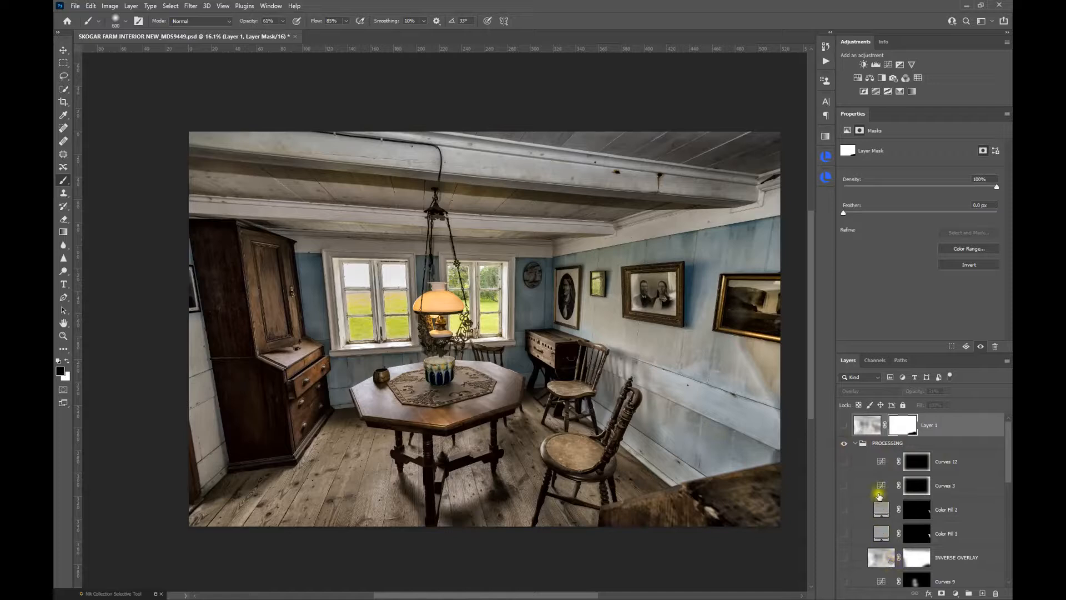
pyautogui.moveTo(844, 461); pyautogui.dragTo(846, 594)
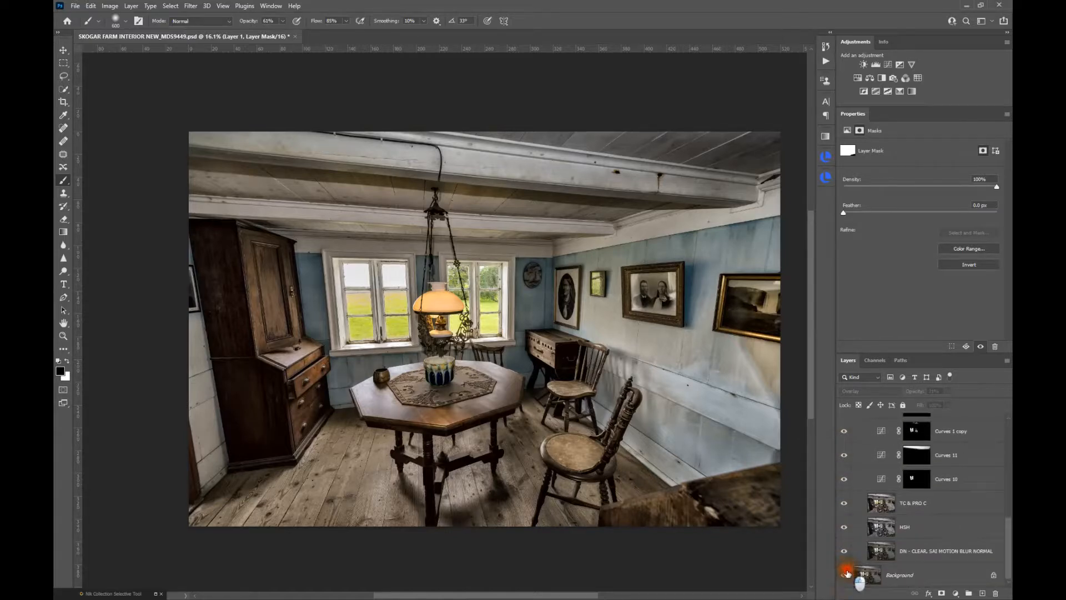
pyautogui.hotkey('ctrl', '+')
pyautogui.hotkey('ctrl', '-')
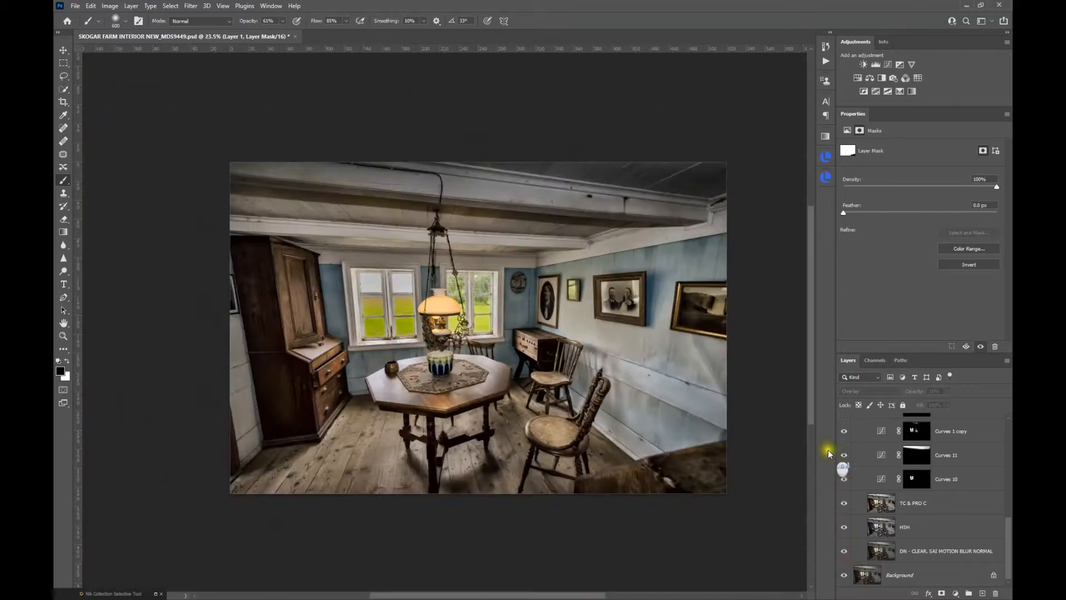
pyautogui.scroll(5, 875, 453)
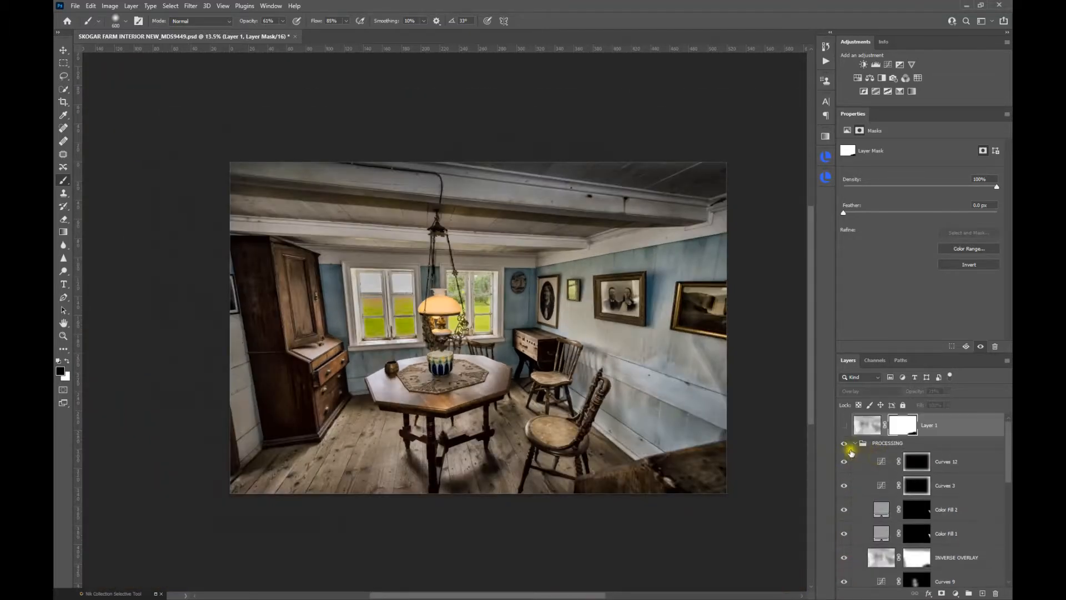
pyautogui.click(855, 443)
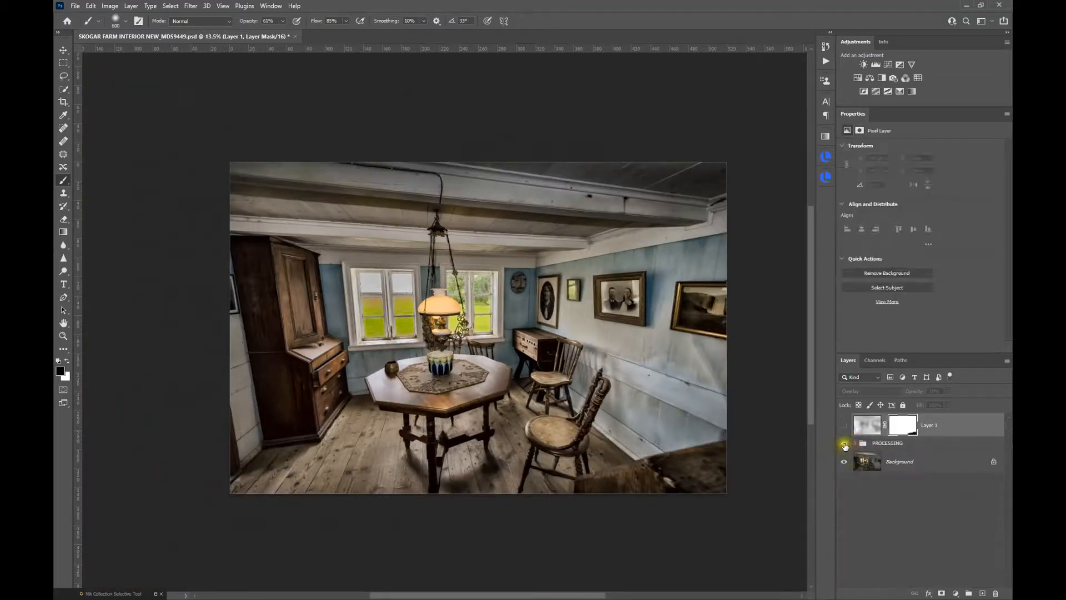
# - Compare the original Background with the processed image by toggling the PROCESSING group, and examine the processed room closer up
pyautogui.click(843, 443)
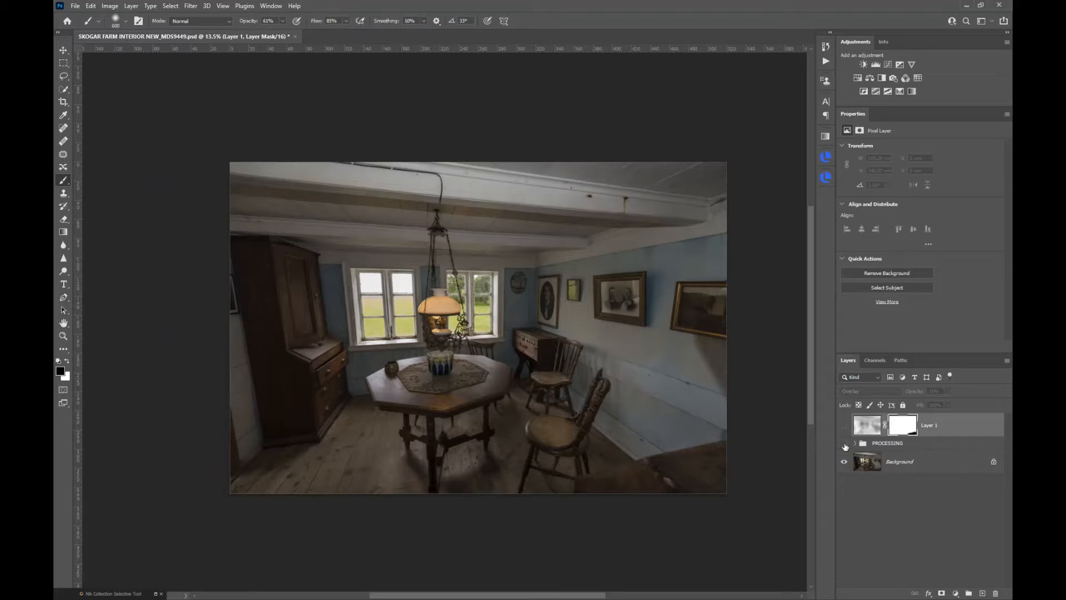
pyautogui.click(845, 445)
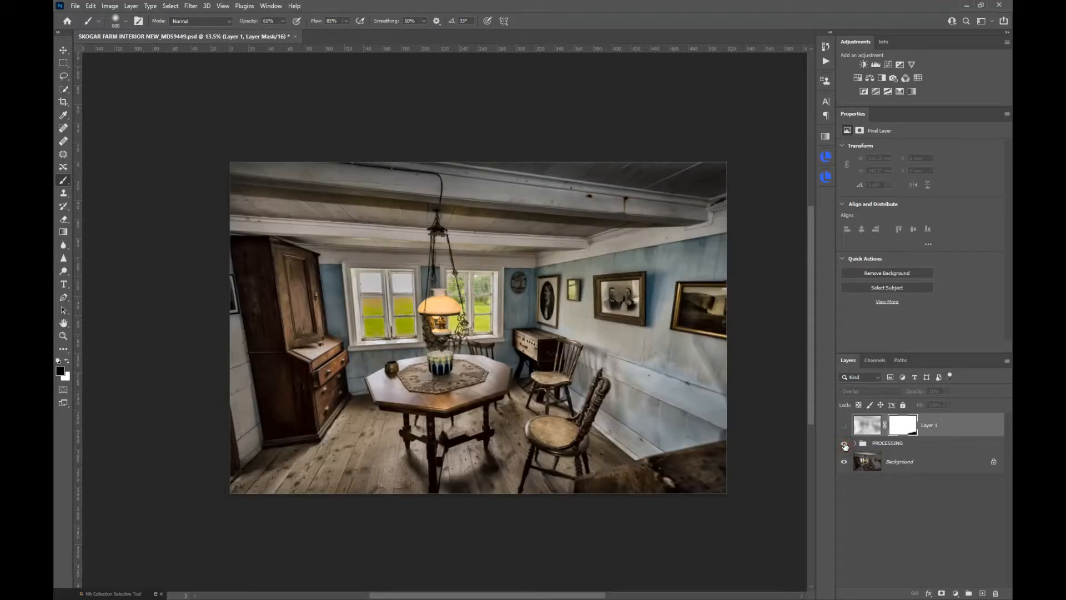
pyautogui.scroll(2, 689, 422)
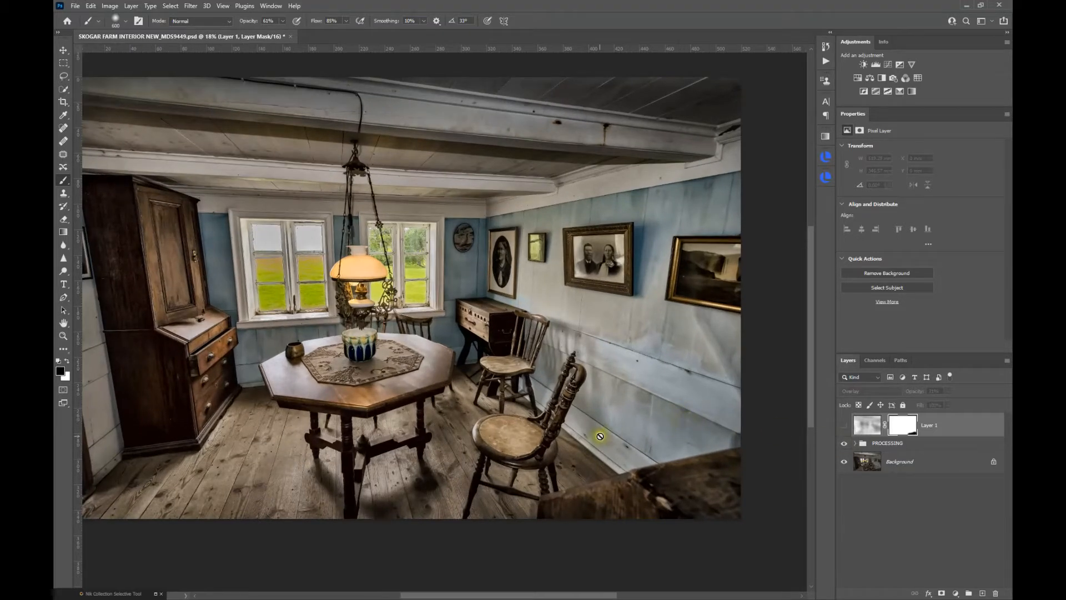
pyautogui.moveTo(600, 442); pyautogui.dragTo(630, 452)
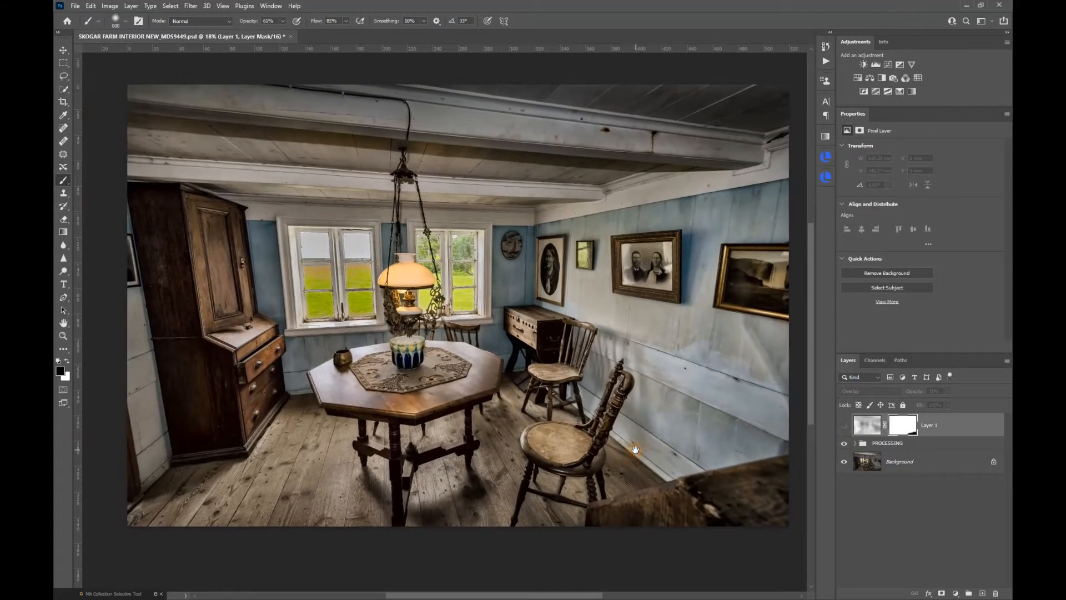